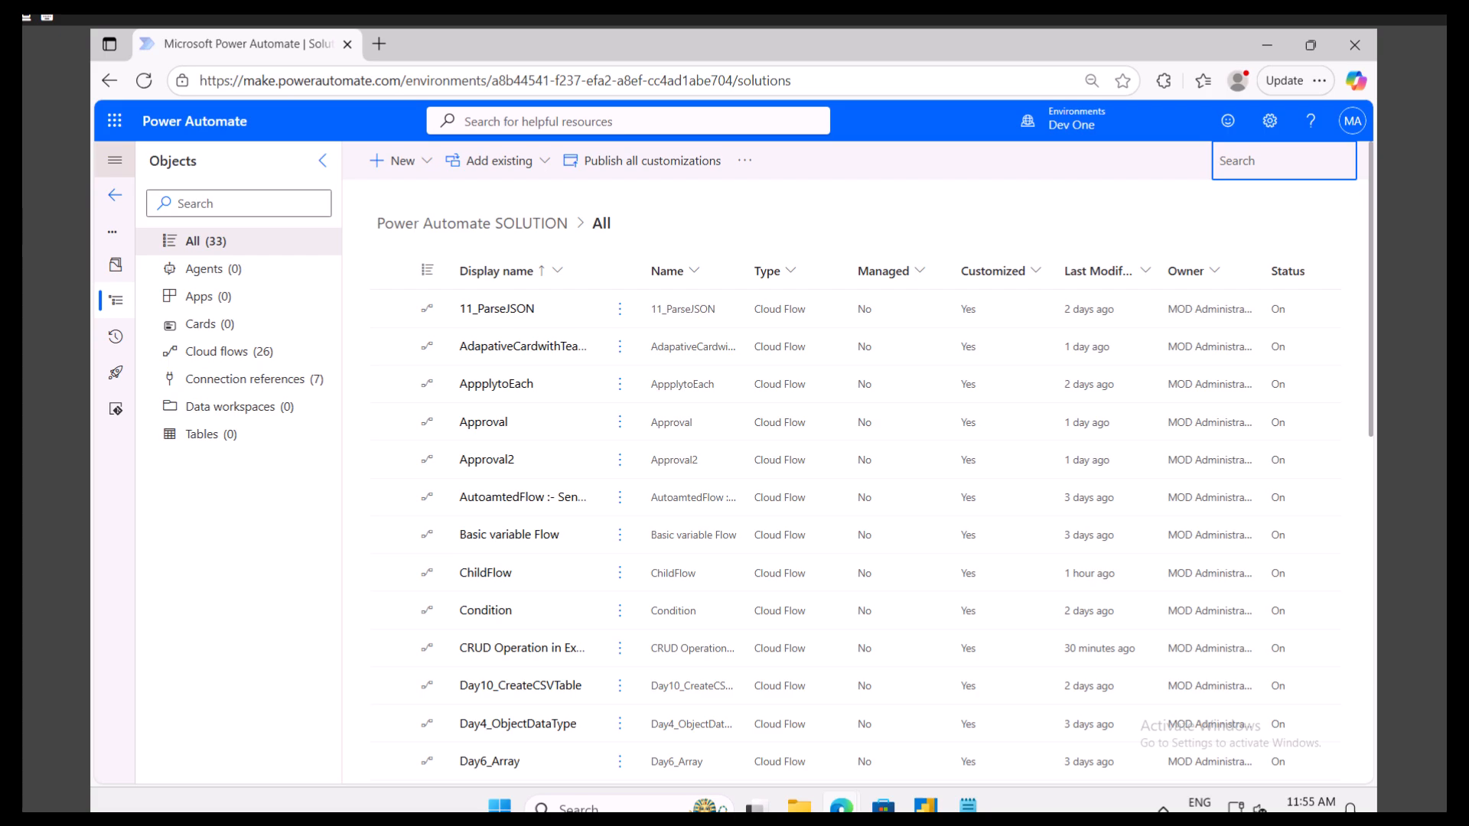
- Switch to OneDrive and open Employee.xlsx from the Excel Example folder in My files
click(114, 120)
click(346, 222)
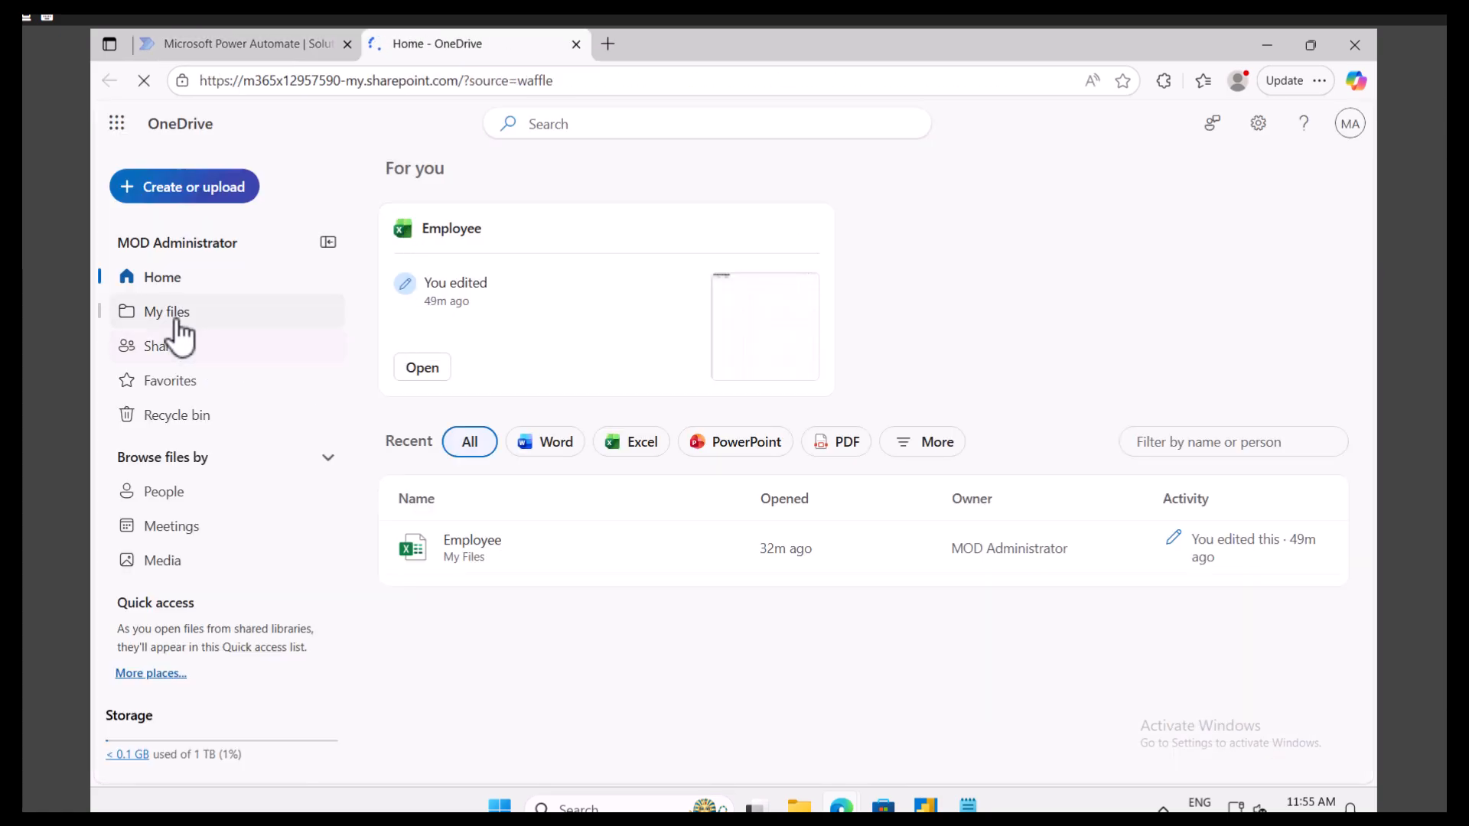
click(174, 314)
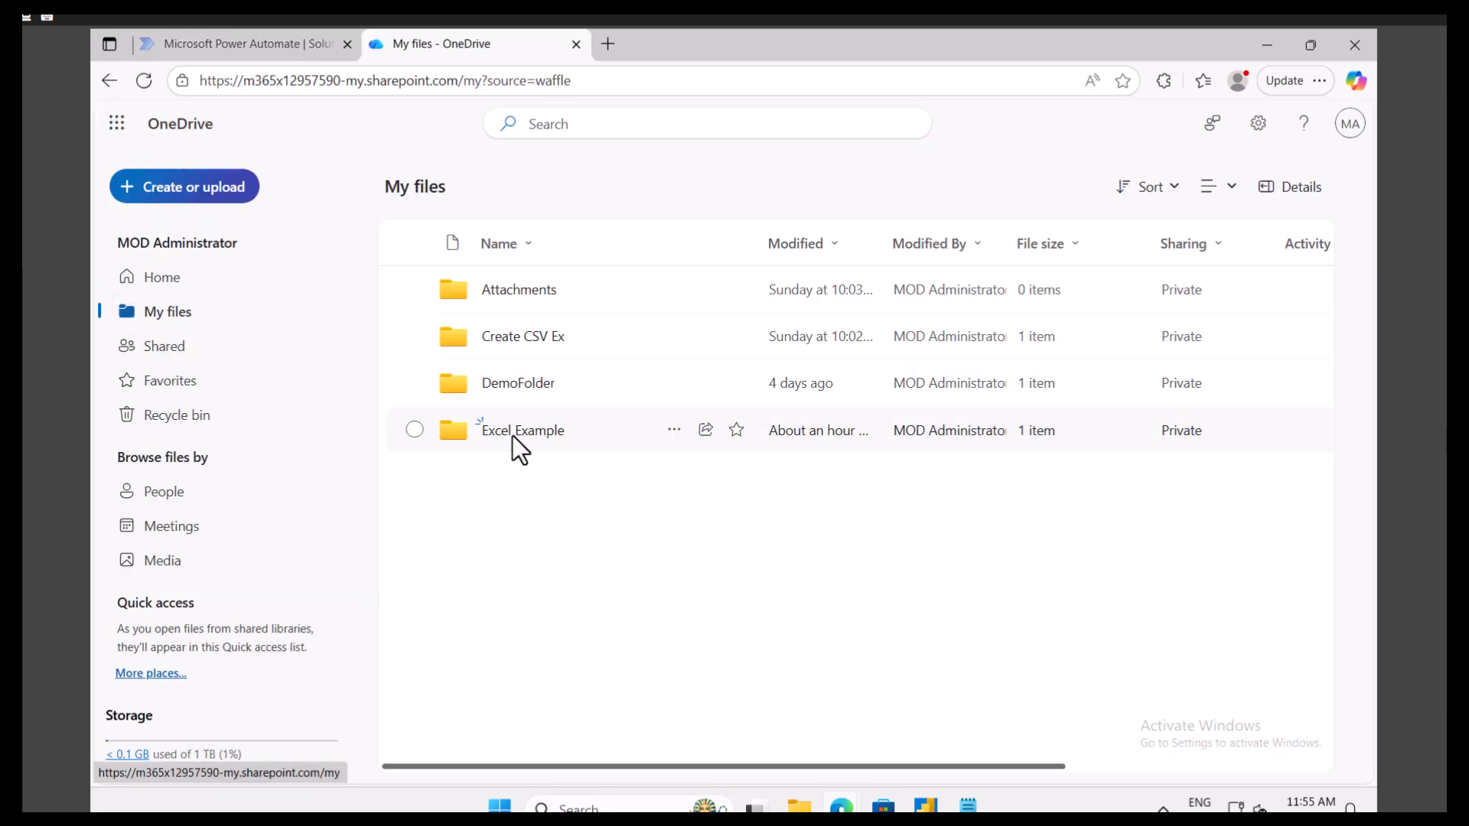
click(513, 433)
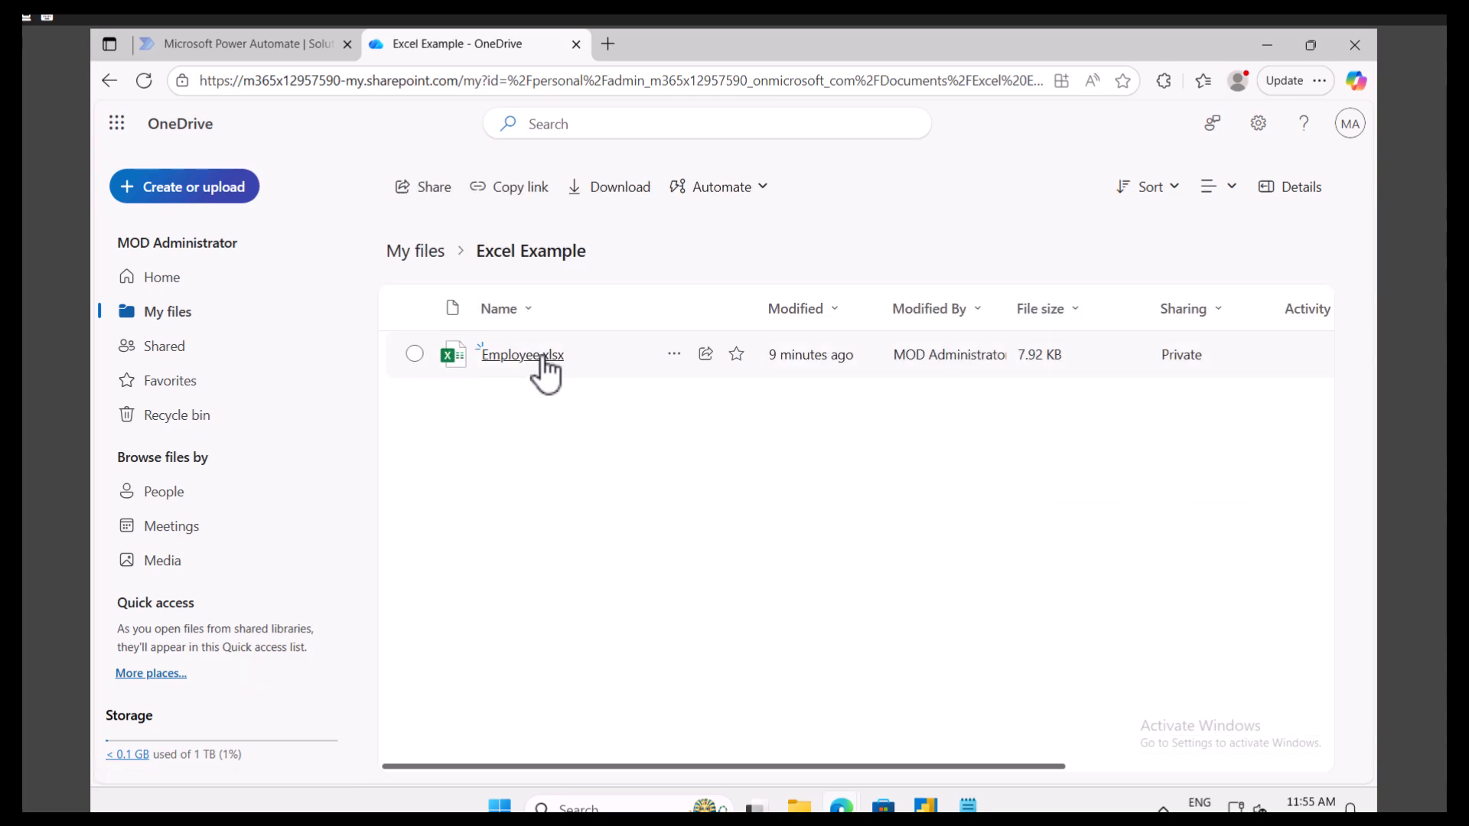
click(539, 355)
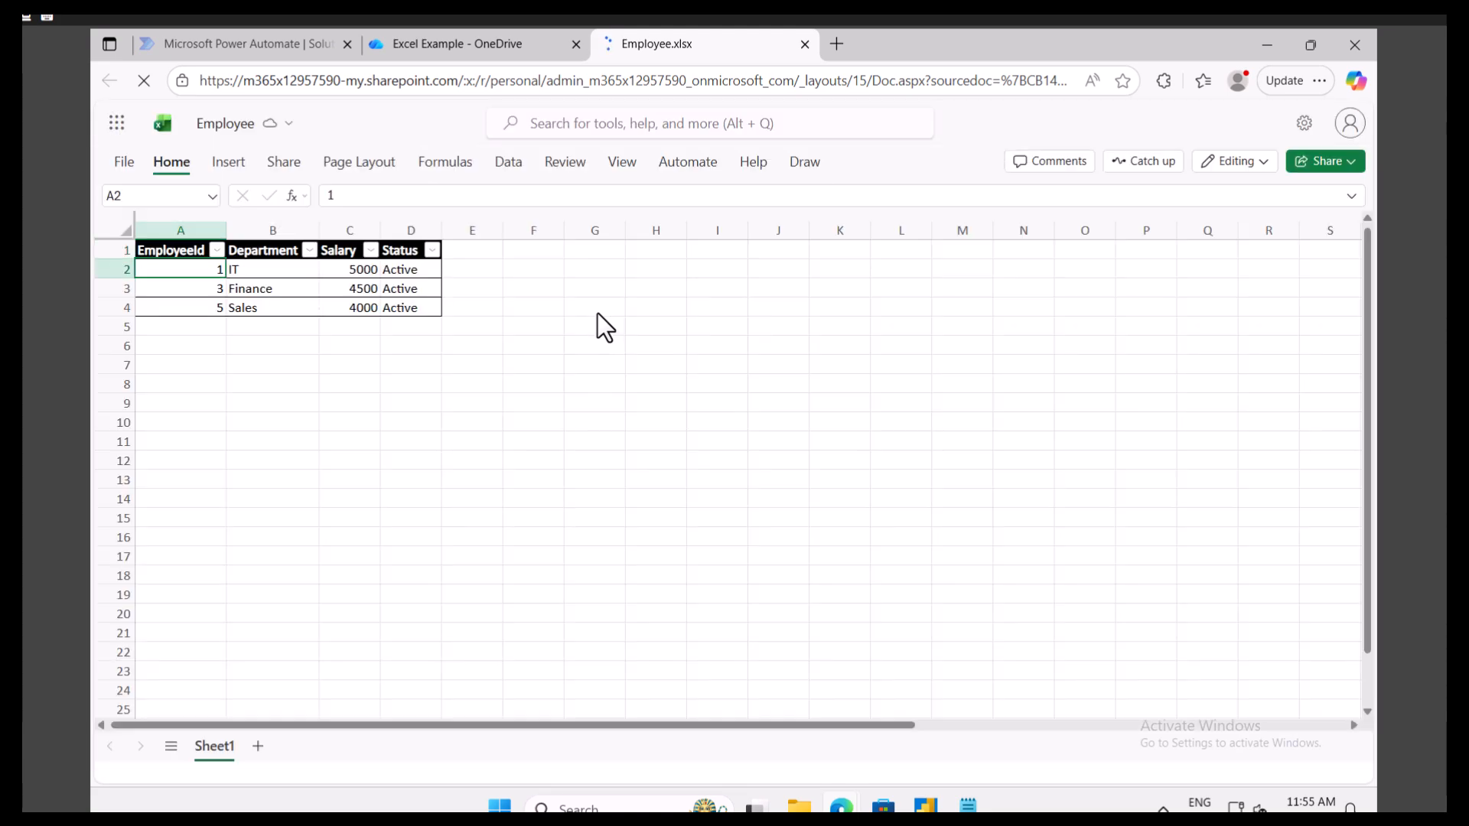
- Select row 2 of the employee table and open the full list of Power Automate flow templates for Excel
click(126, 268)
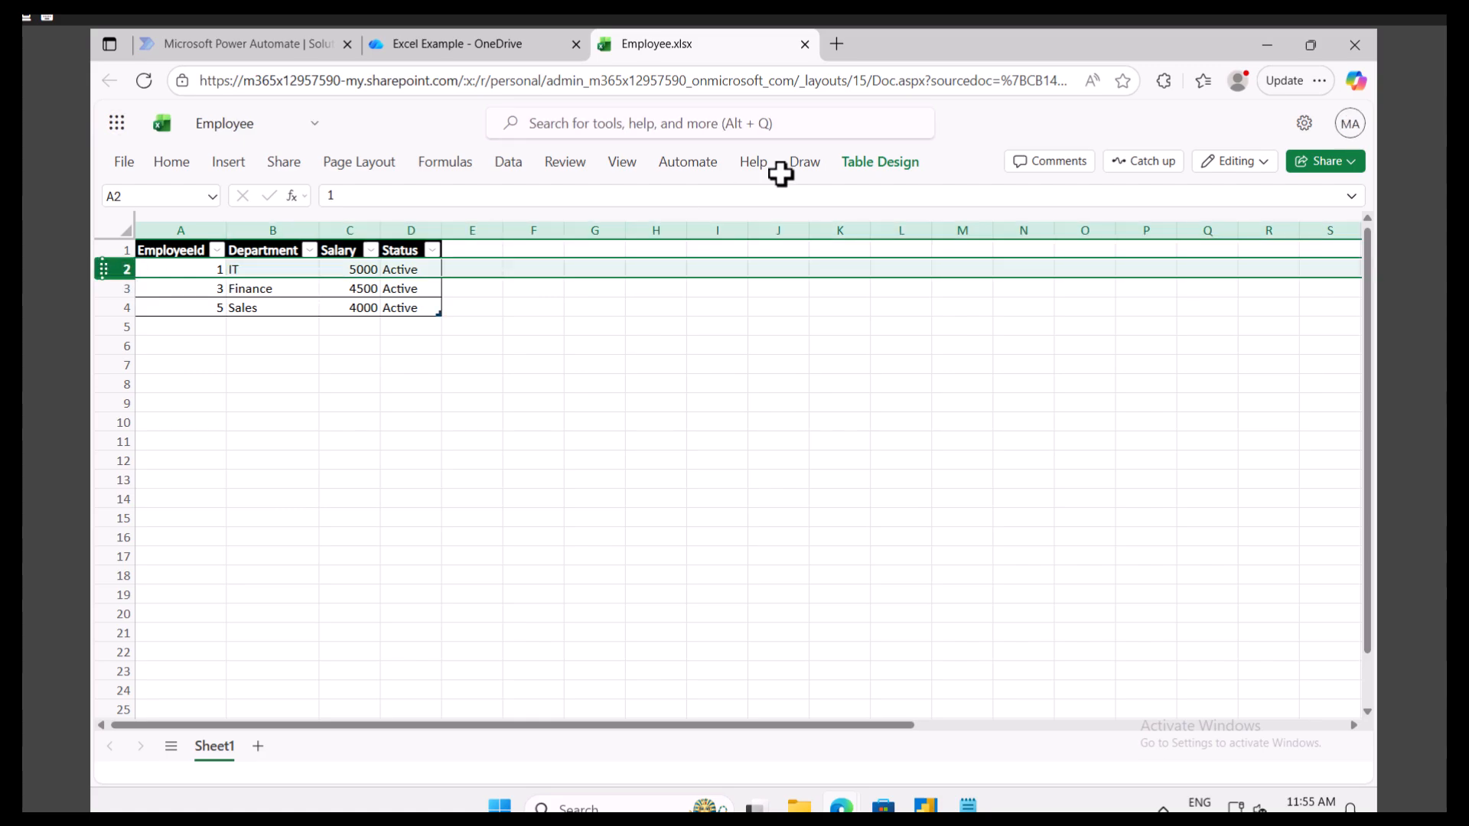
click(689, 161)
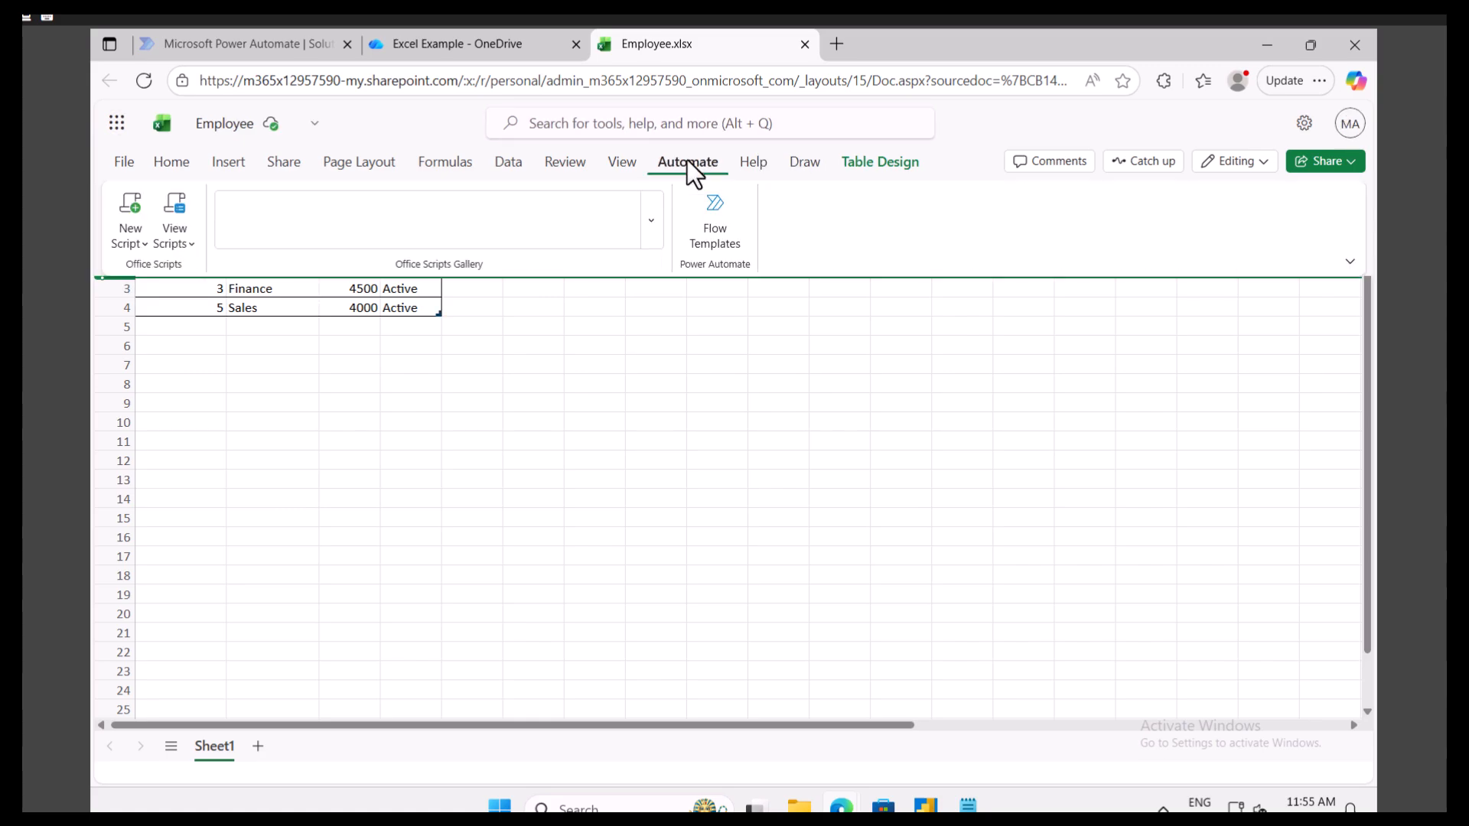
click(712, 241)
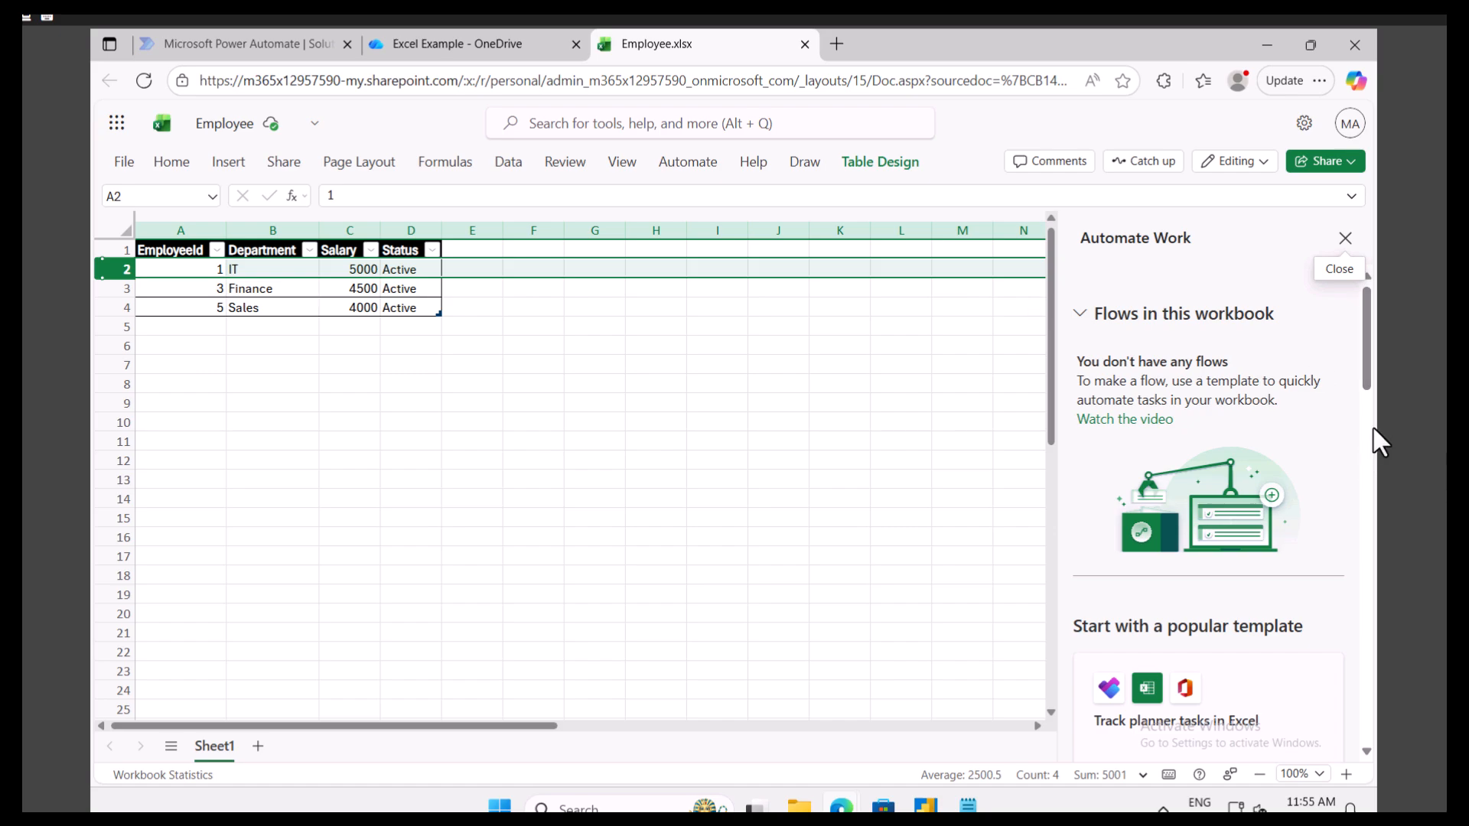
drag(1374, 357, 1301, 745)
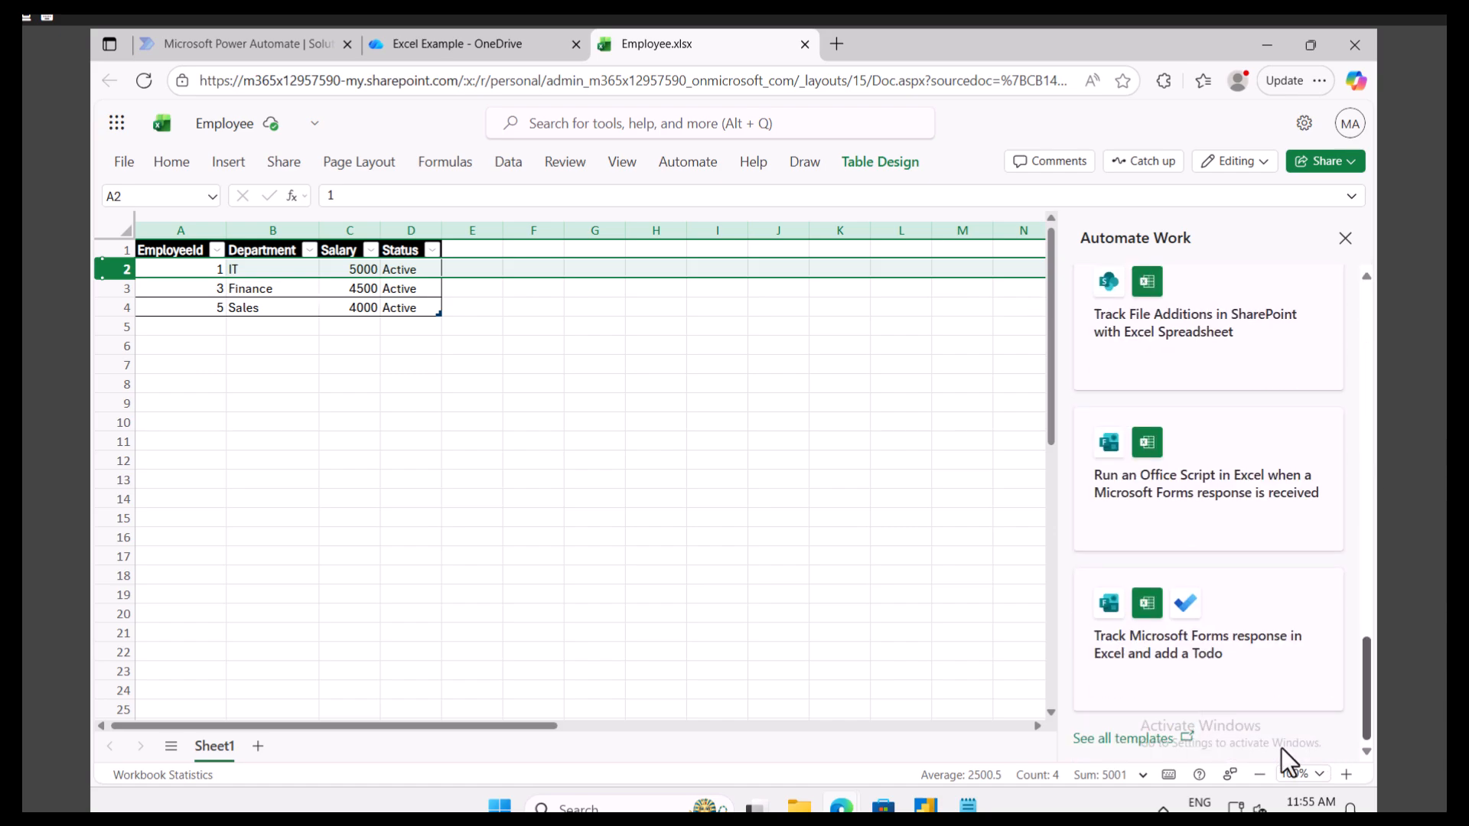
click(1124, 739)
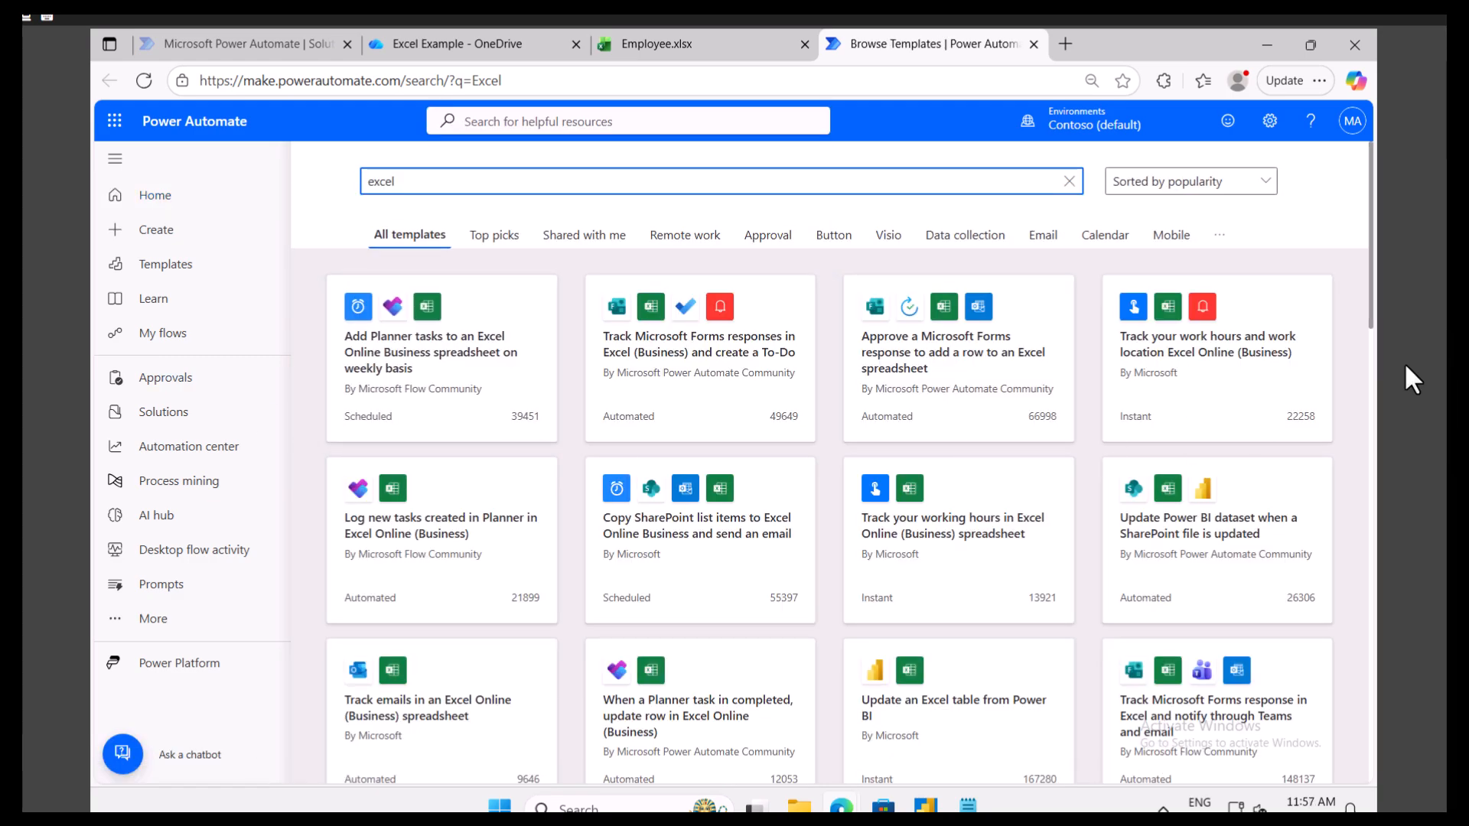
- Open the template "For a selected row, complete a custom action (Deprecated)" from the Excel template results
scroll(1371, 314, down, 1)
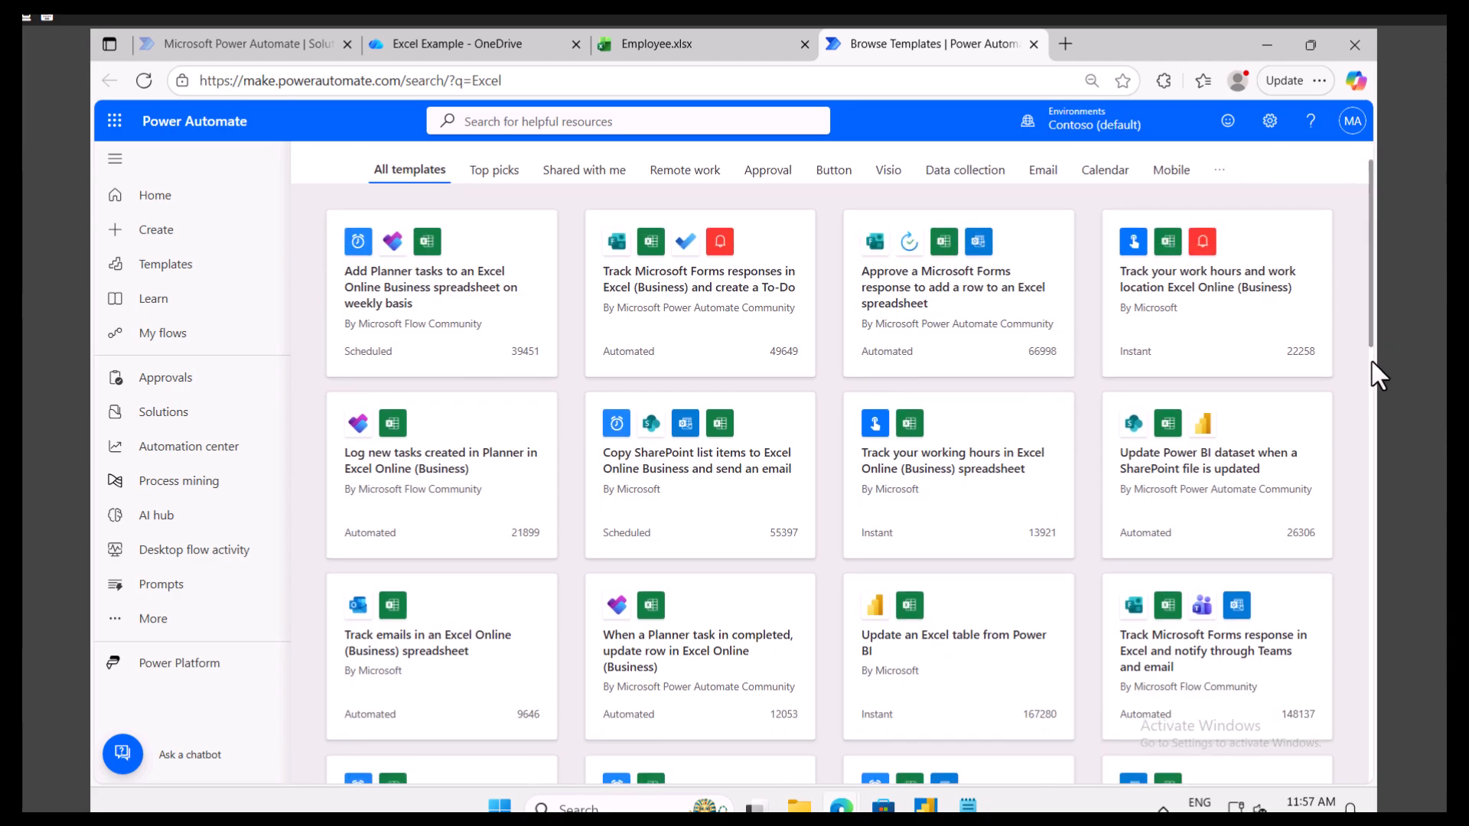
scroll(1342, 398, down, 5)
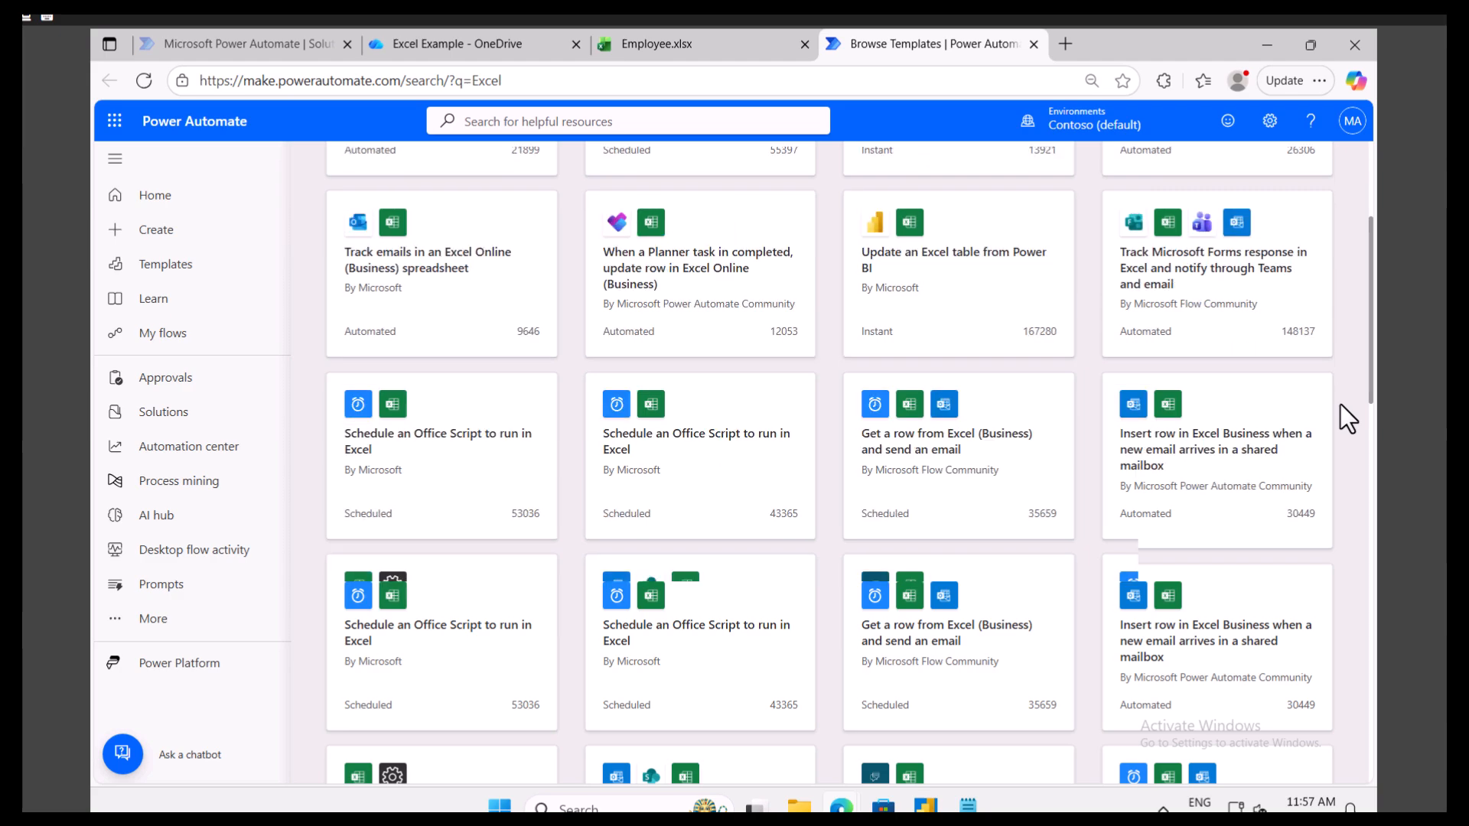
click(419, 627)
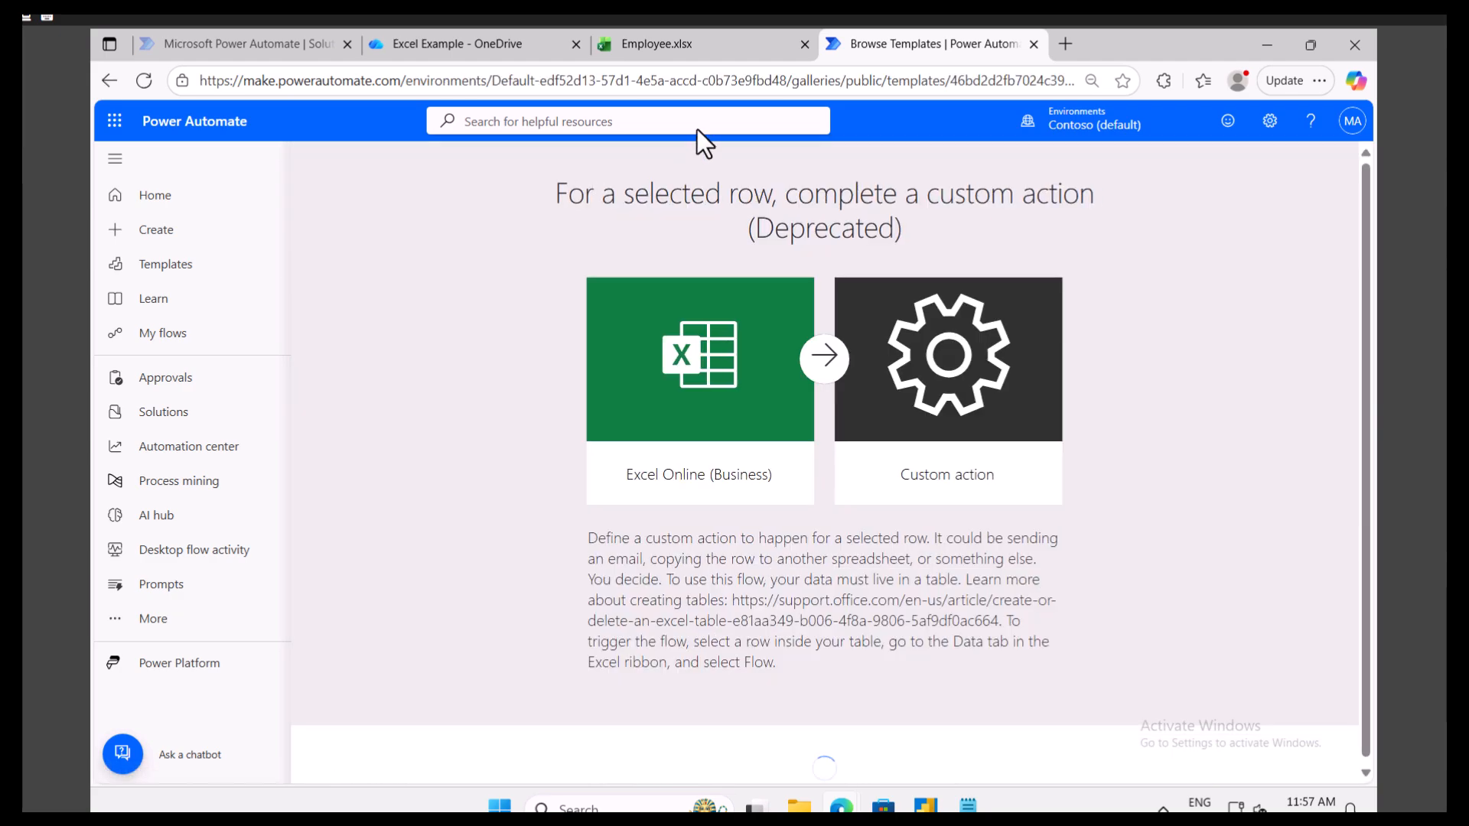
- Switch the environment to Dev One and continue with the template to create the flow
click(1025, 130)
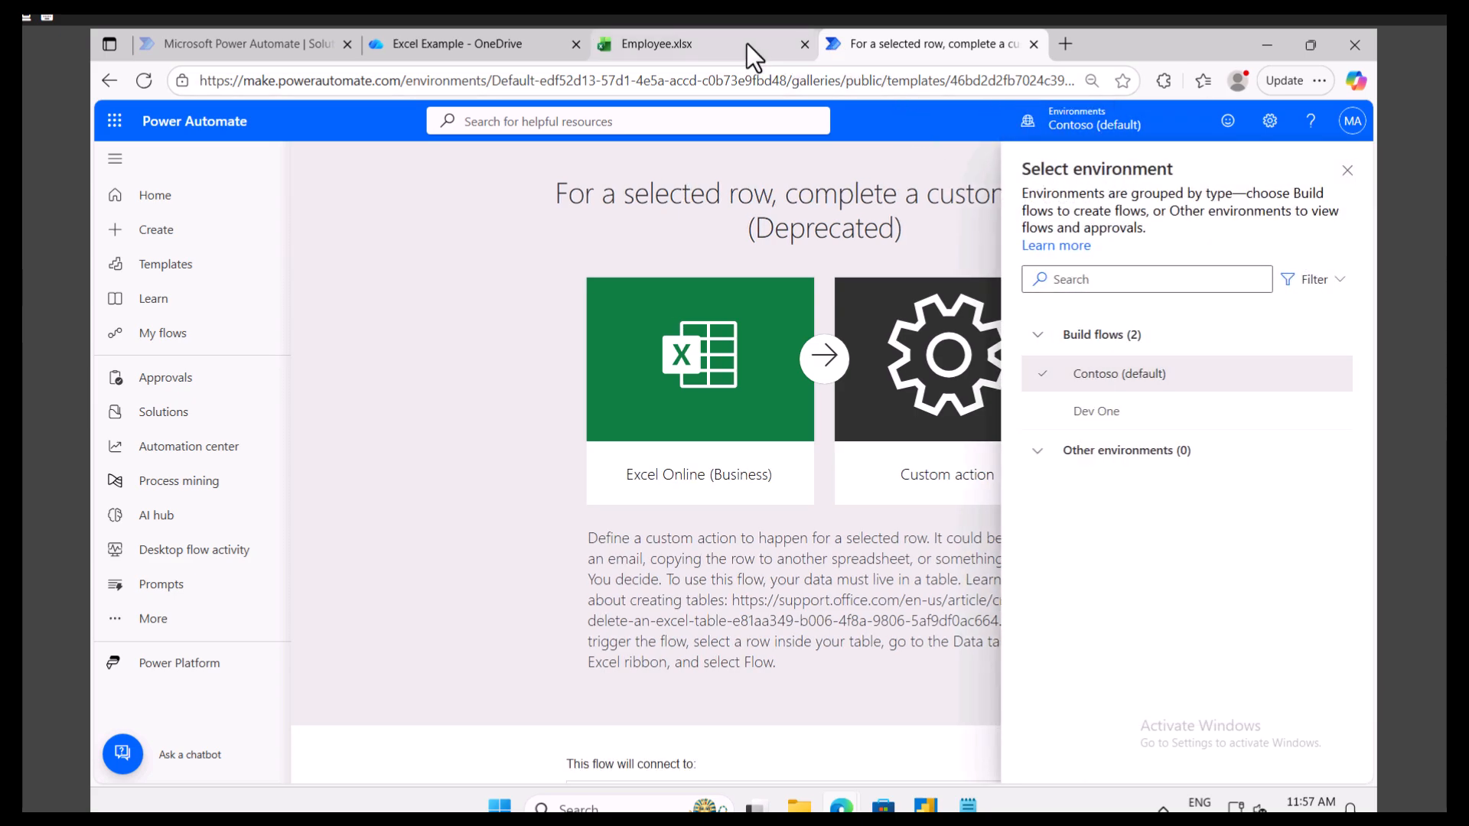
click(1102, 413)
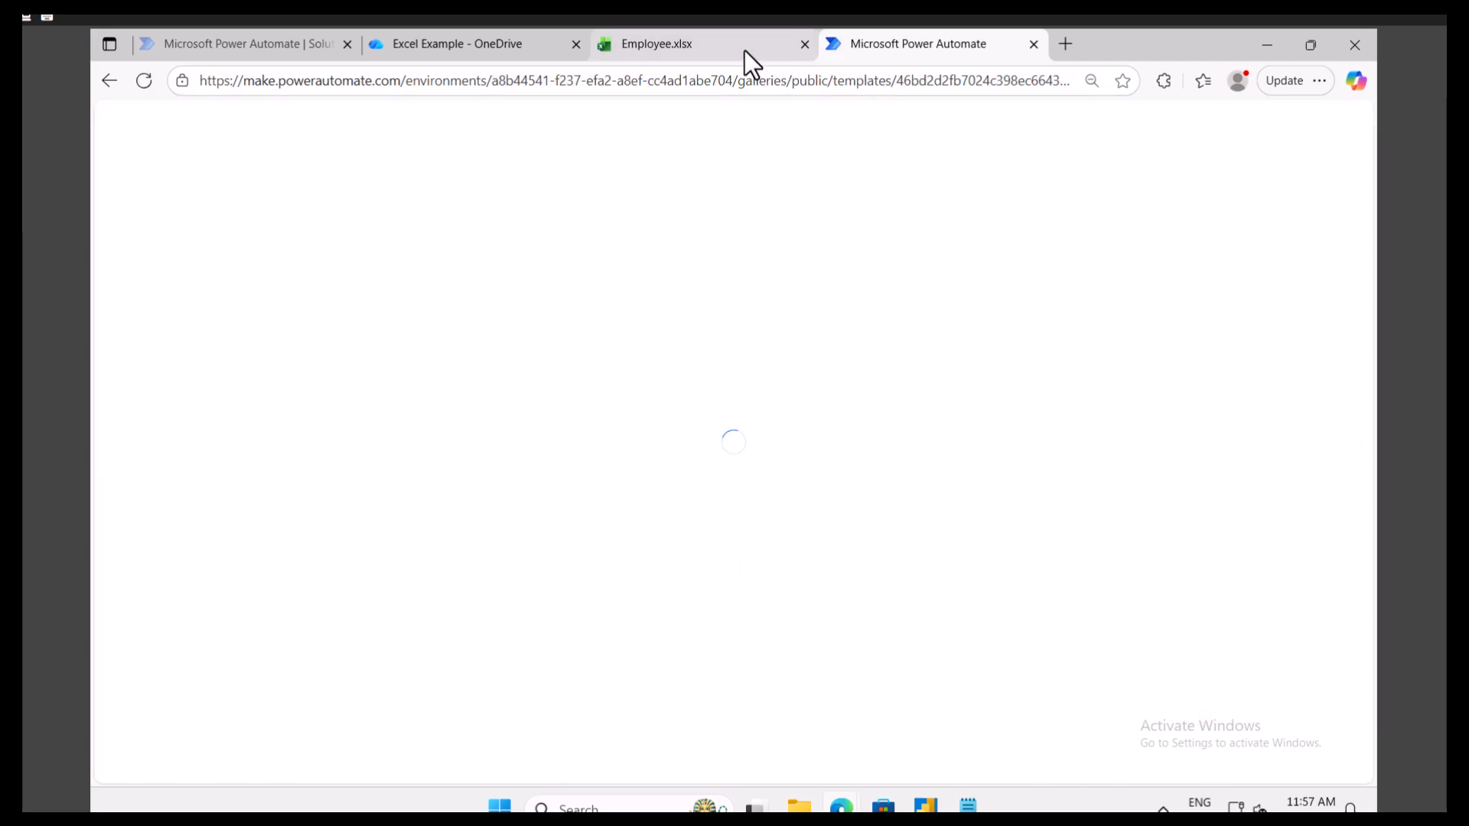
mouse_move(745, 52)
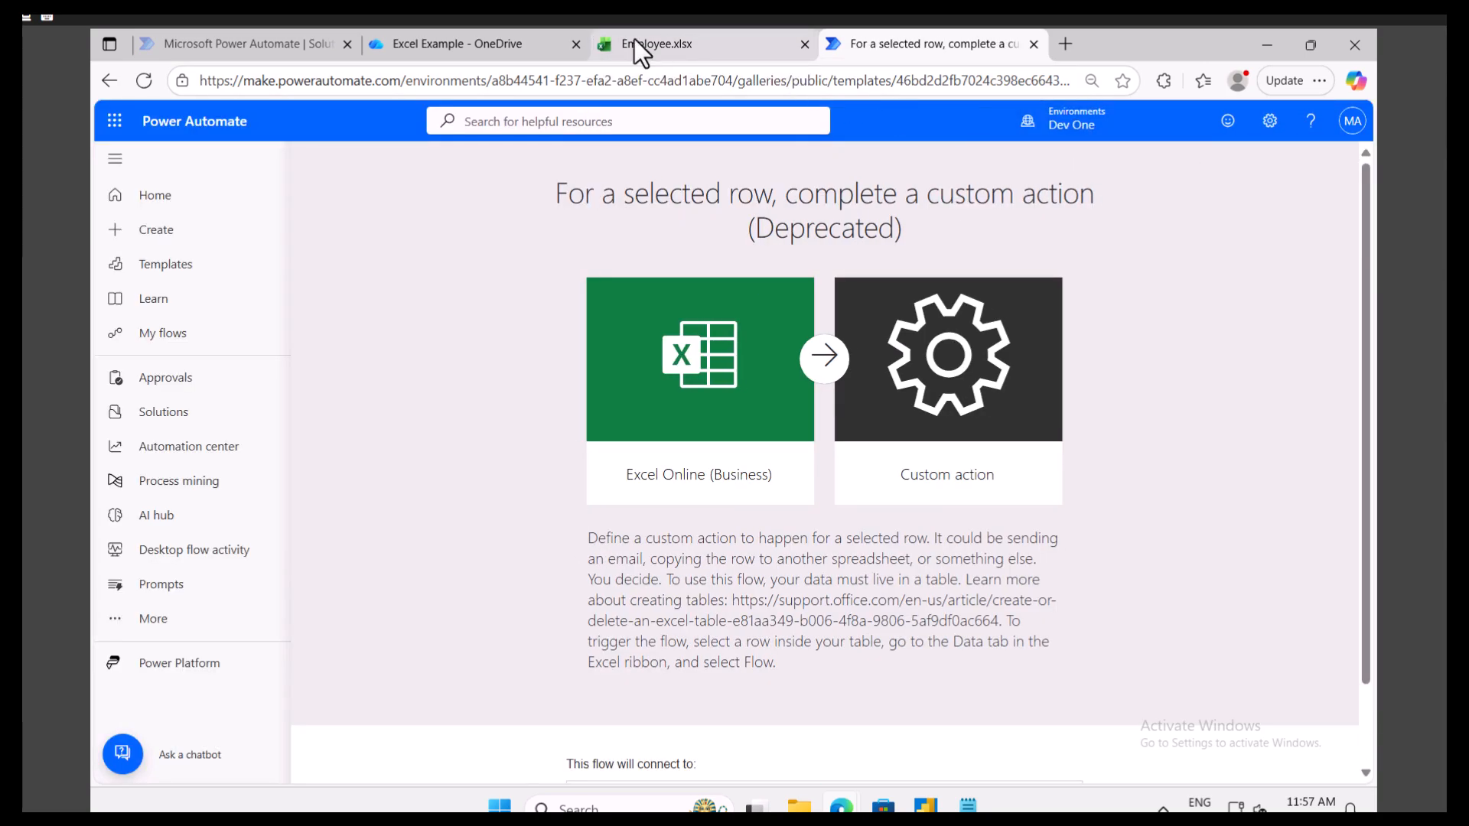
scroll(849, 562, down, 1)
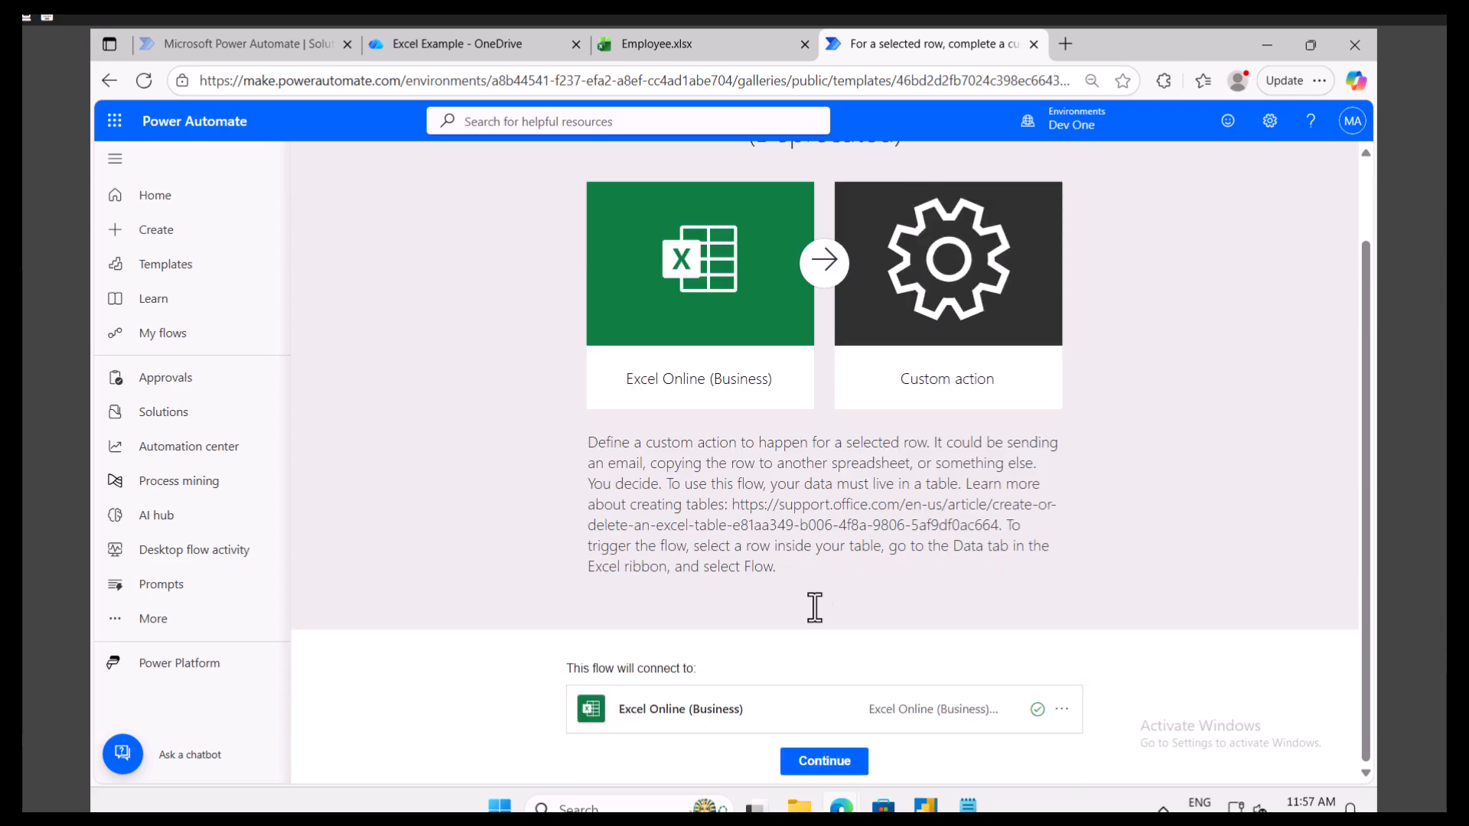
click(834, 763)
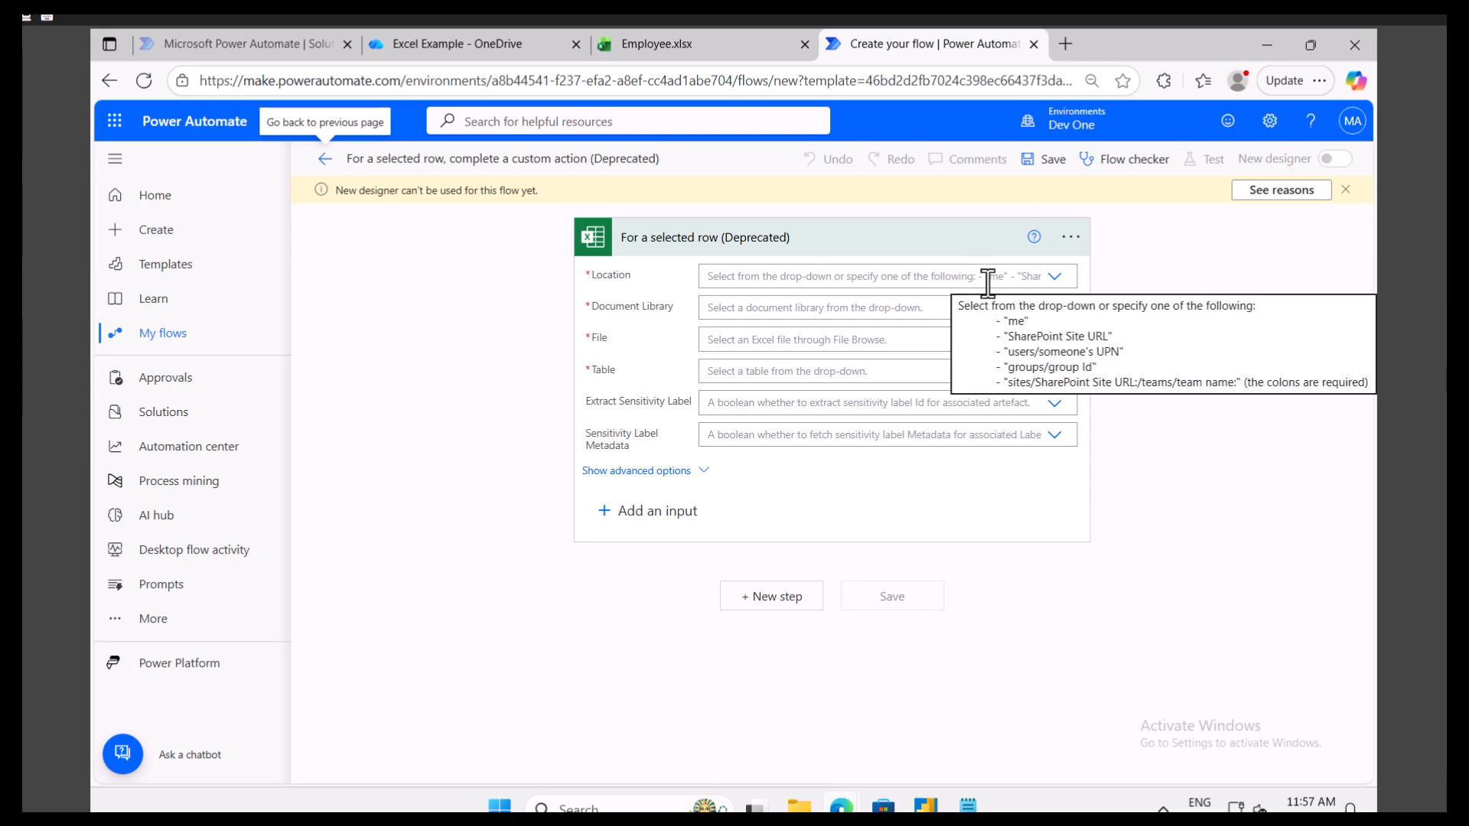
- Set the selected-row trigger's Location to OneDrive for Business and its Document Library to OneDrive
click(1055, 277)
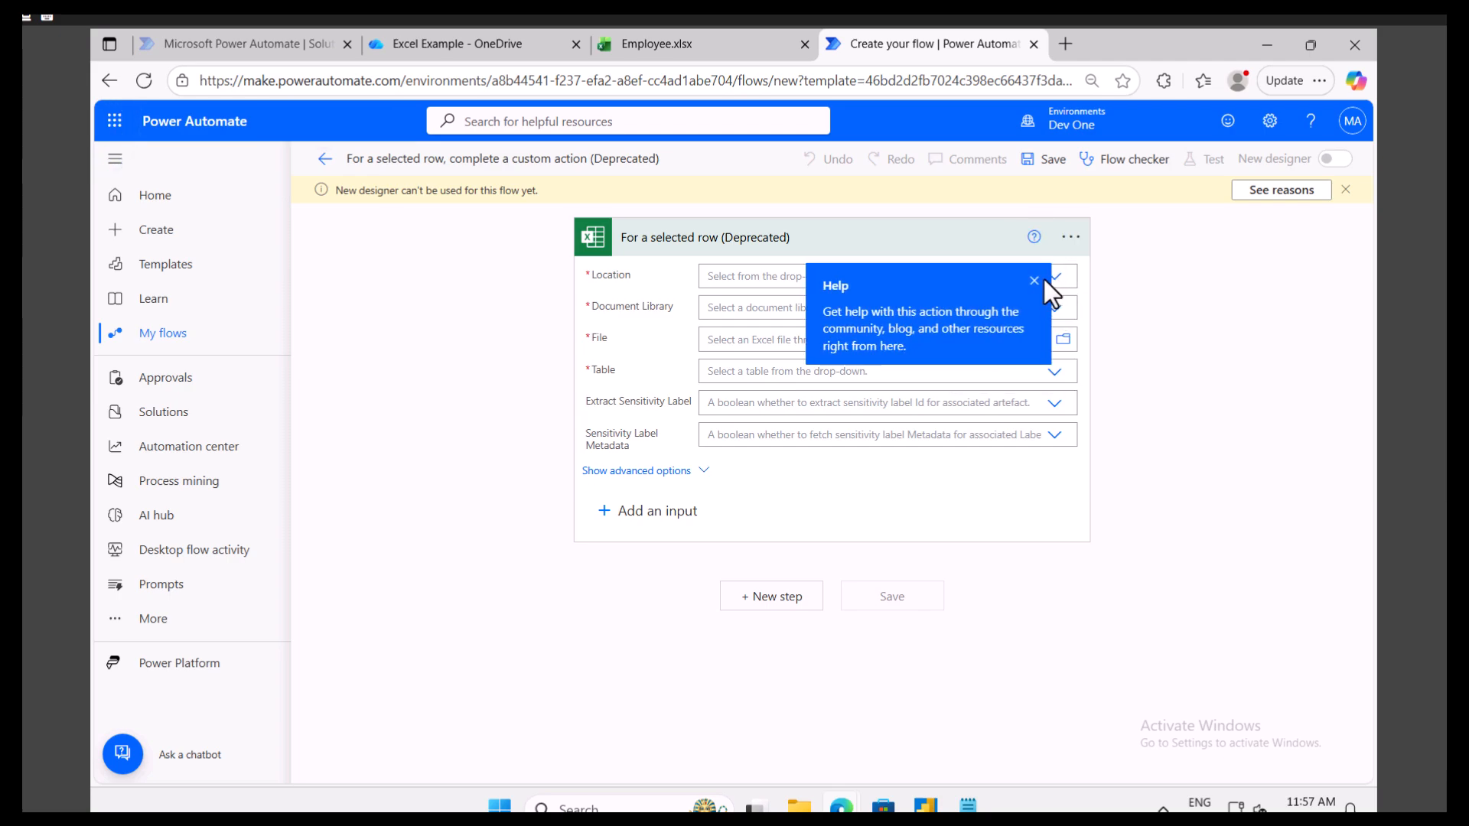
click(1036, 280)
click(1055, 283)
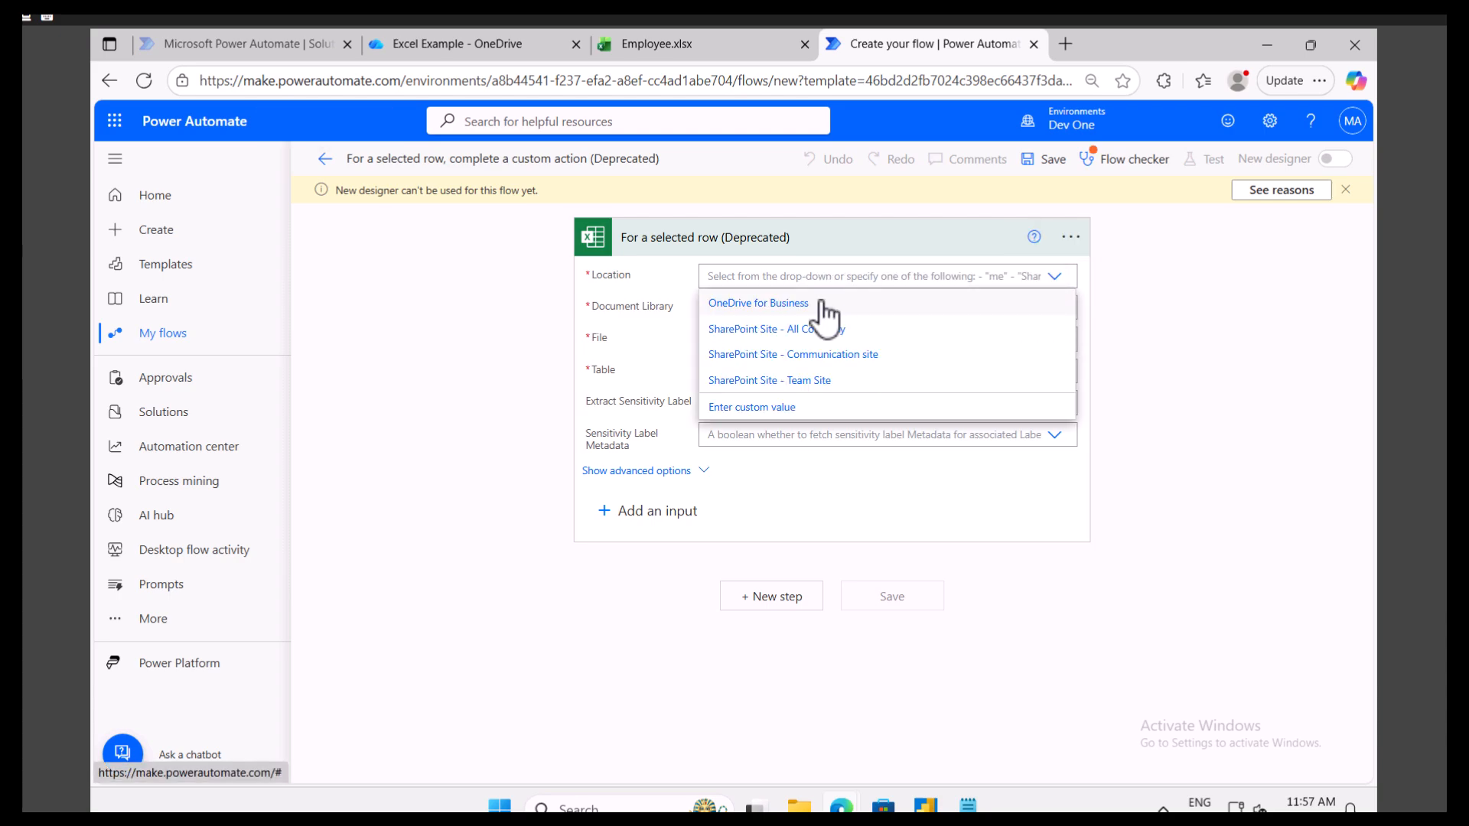
click(1056, 310)
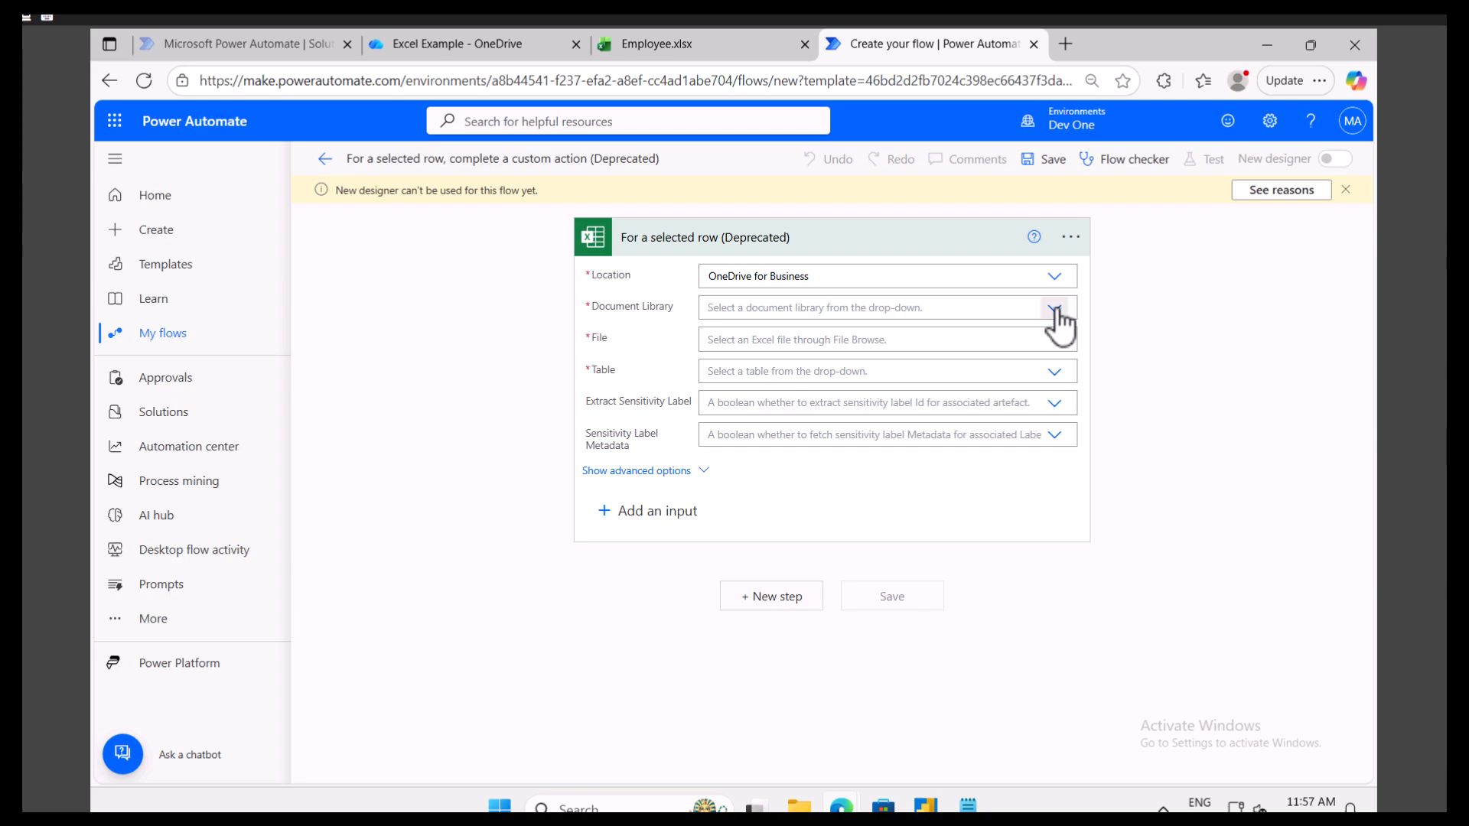
click(1055, 309)
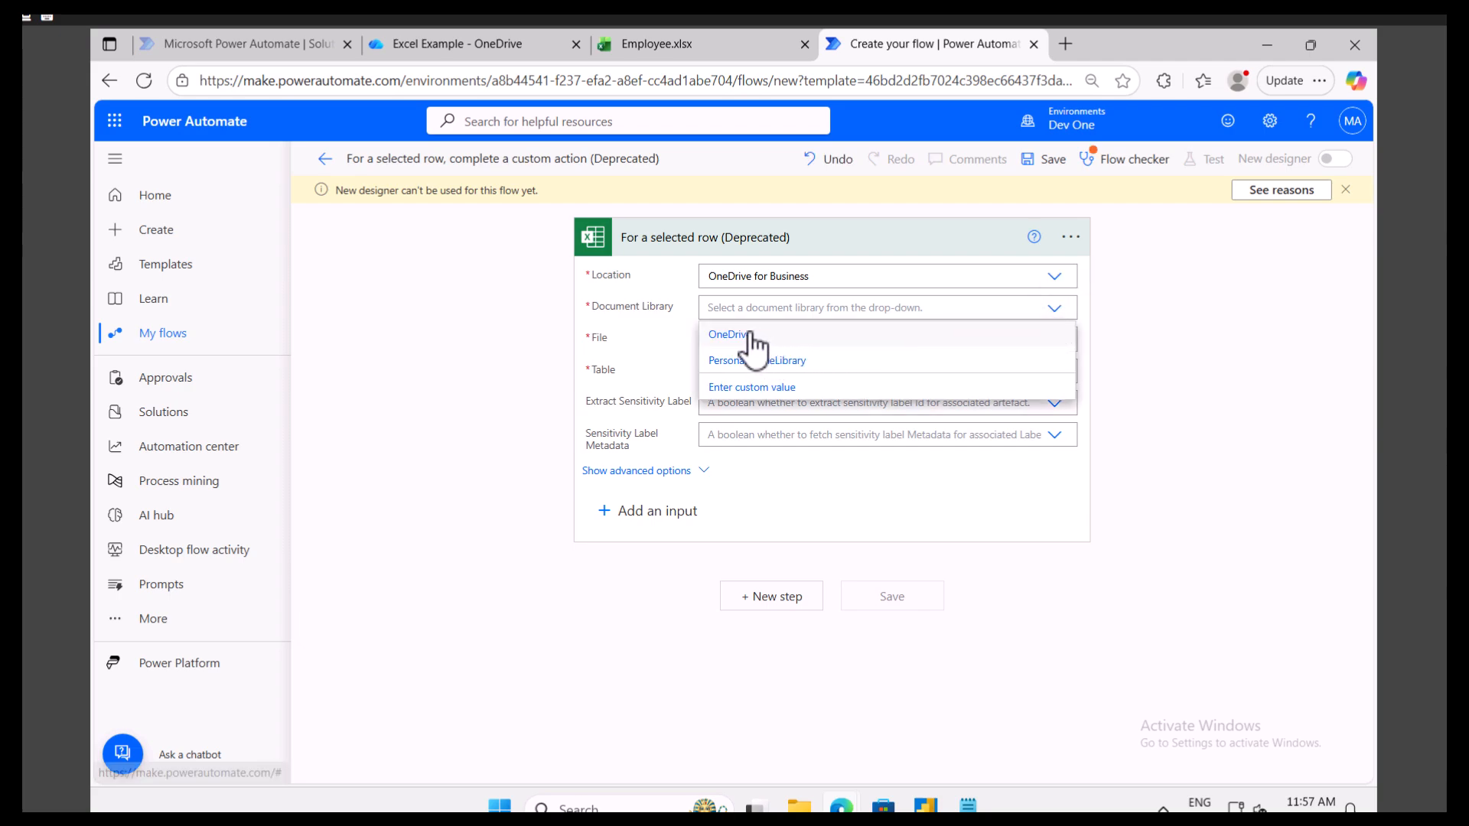
click(750, 335)
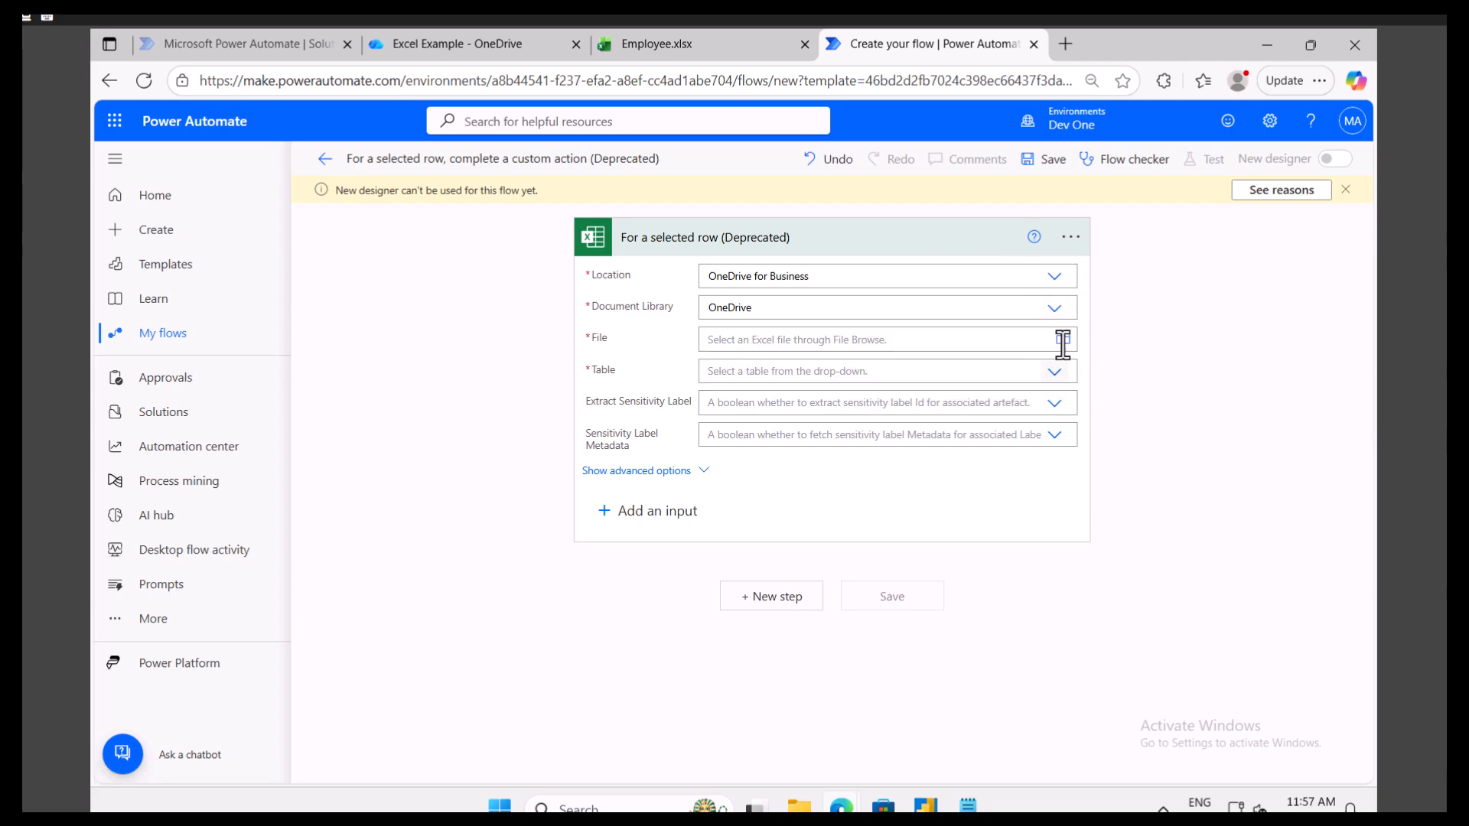
- Set the trigger's File to /Excel Example/Employee.xlsx and its Table to EmployeeTable
click(1061, 339)
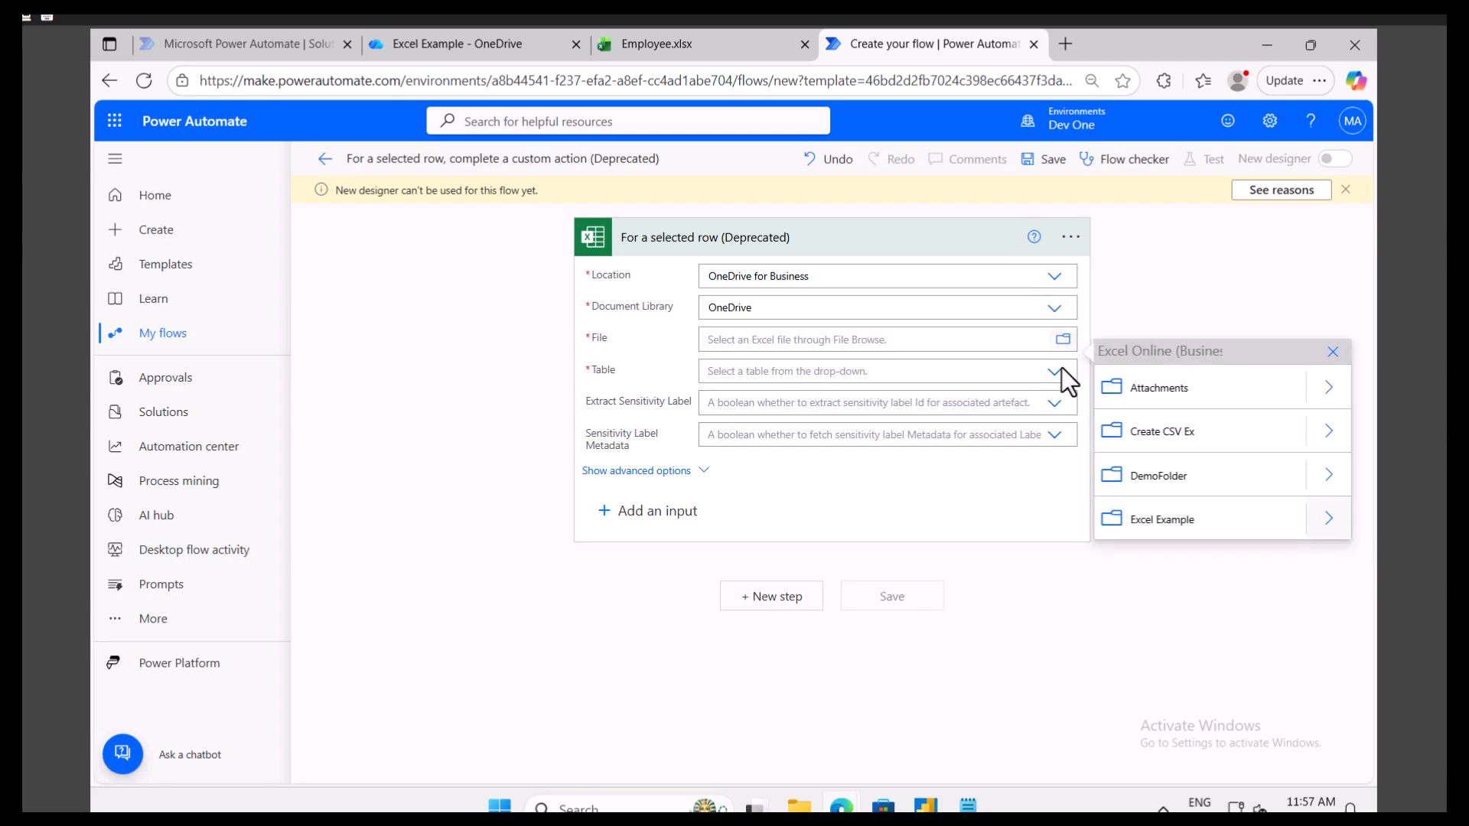
click(1327, 519)
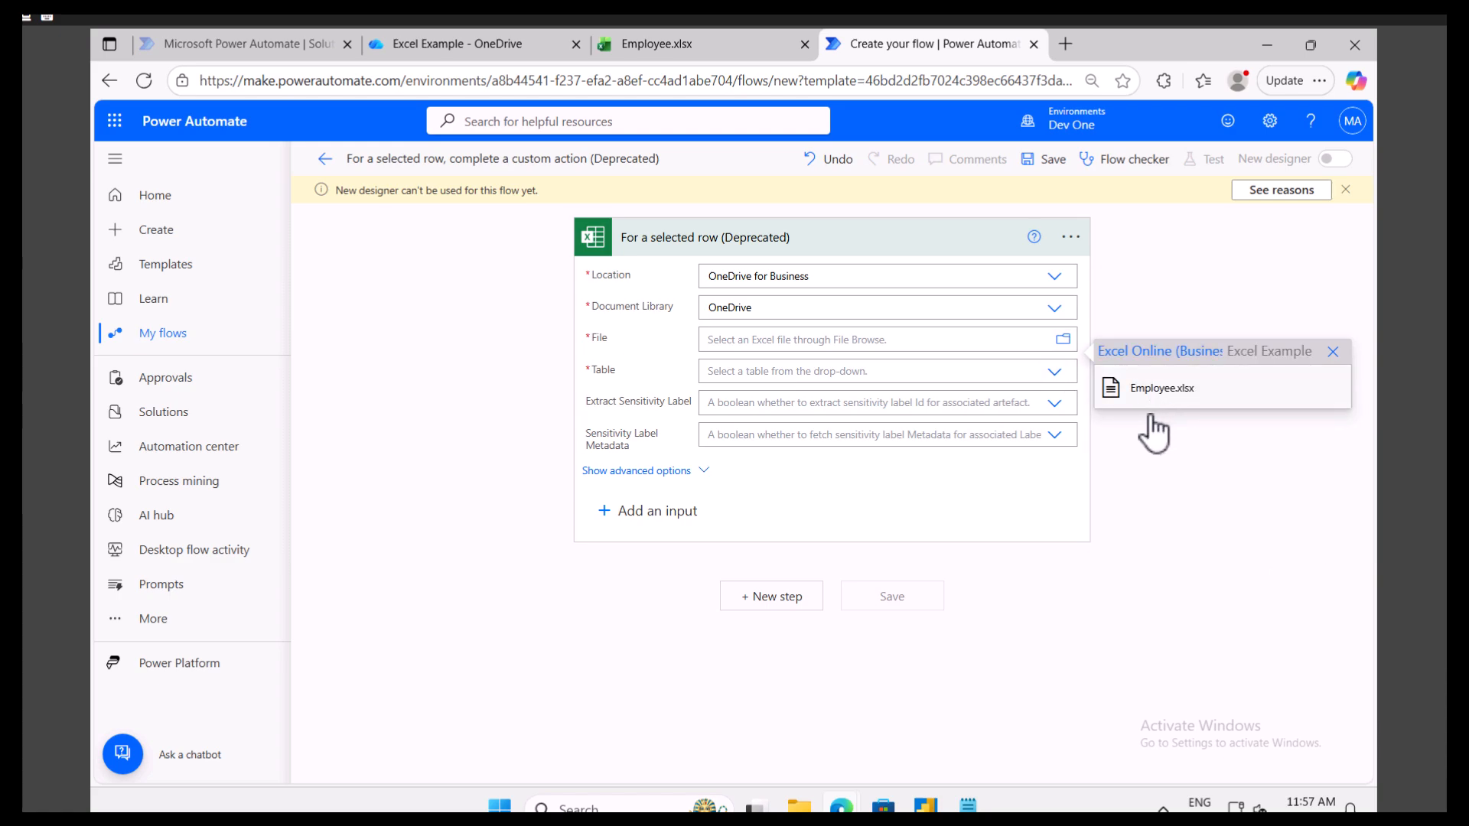
click(1148, 390)
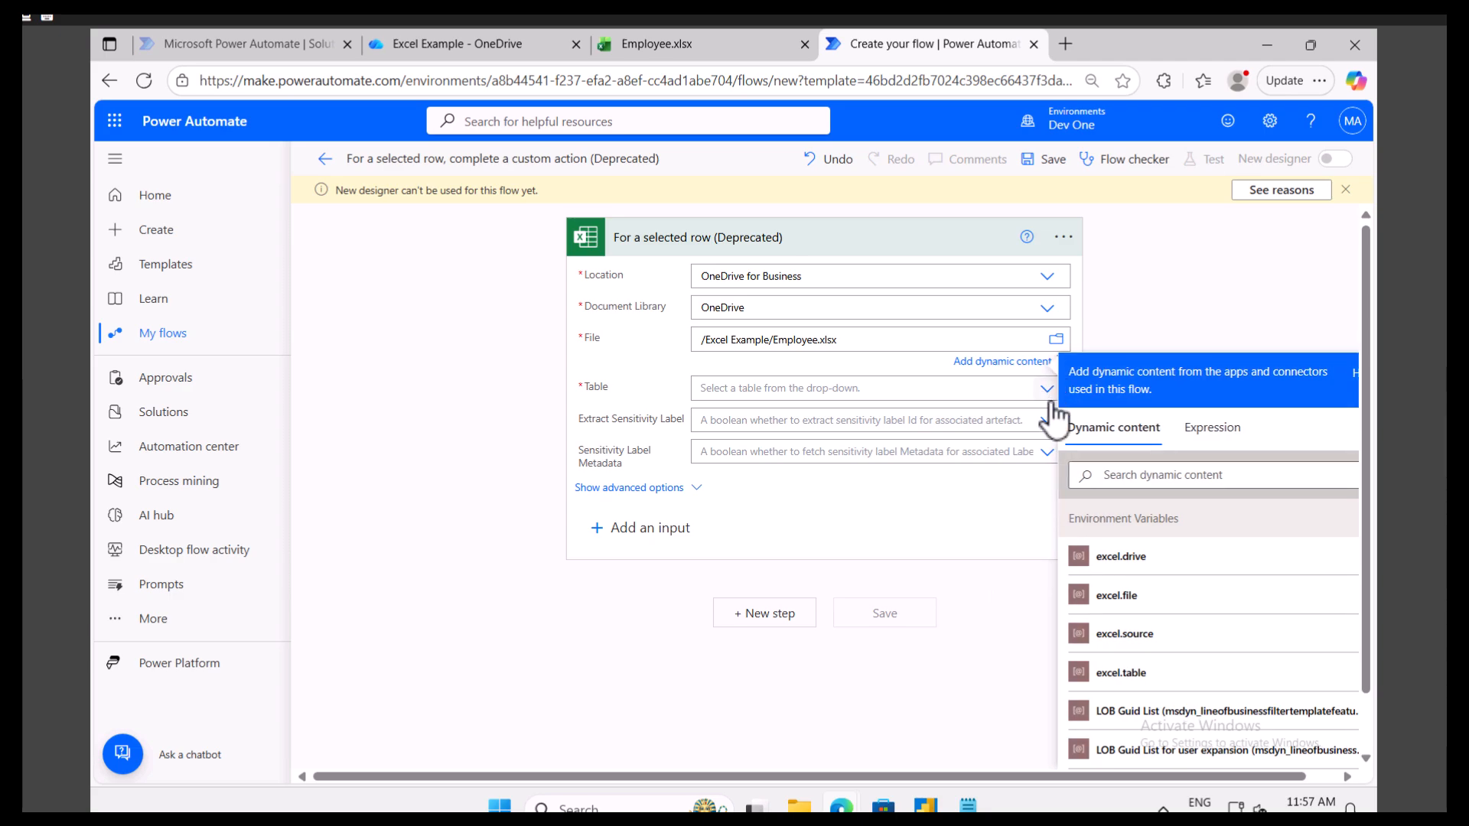
click(1046, 389)
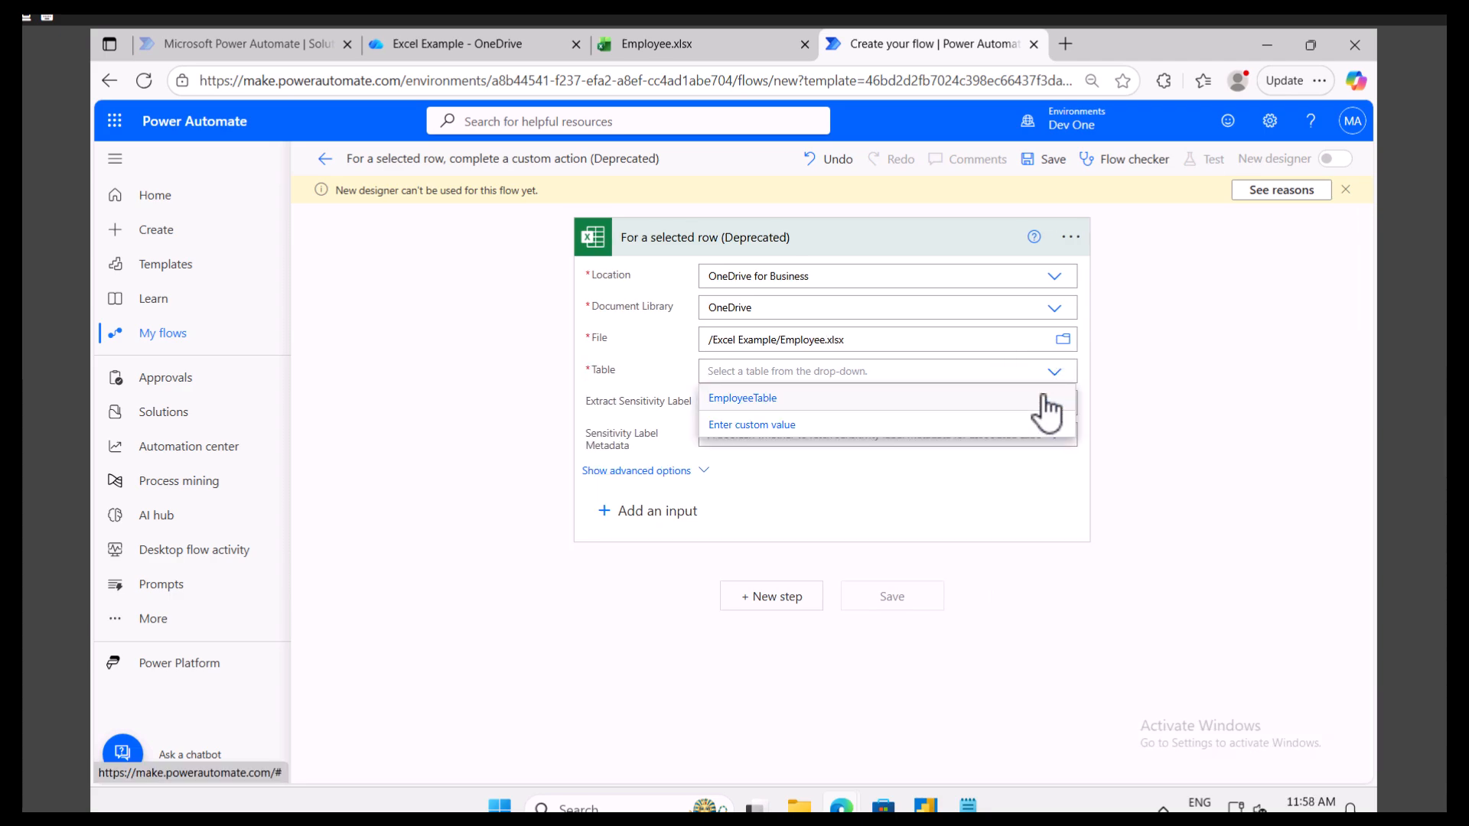
click(900, 398)
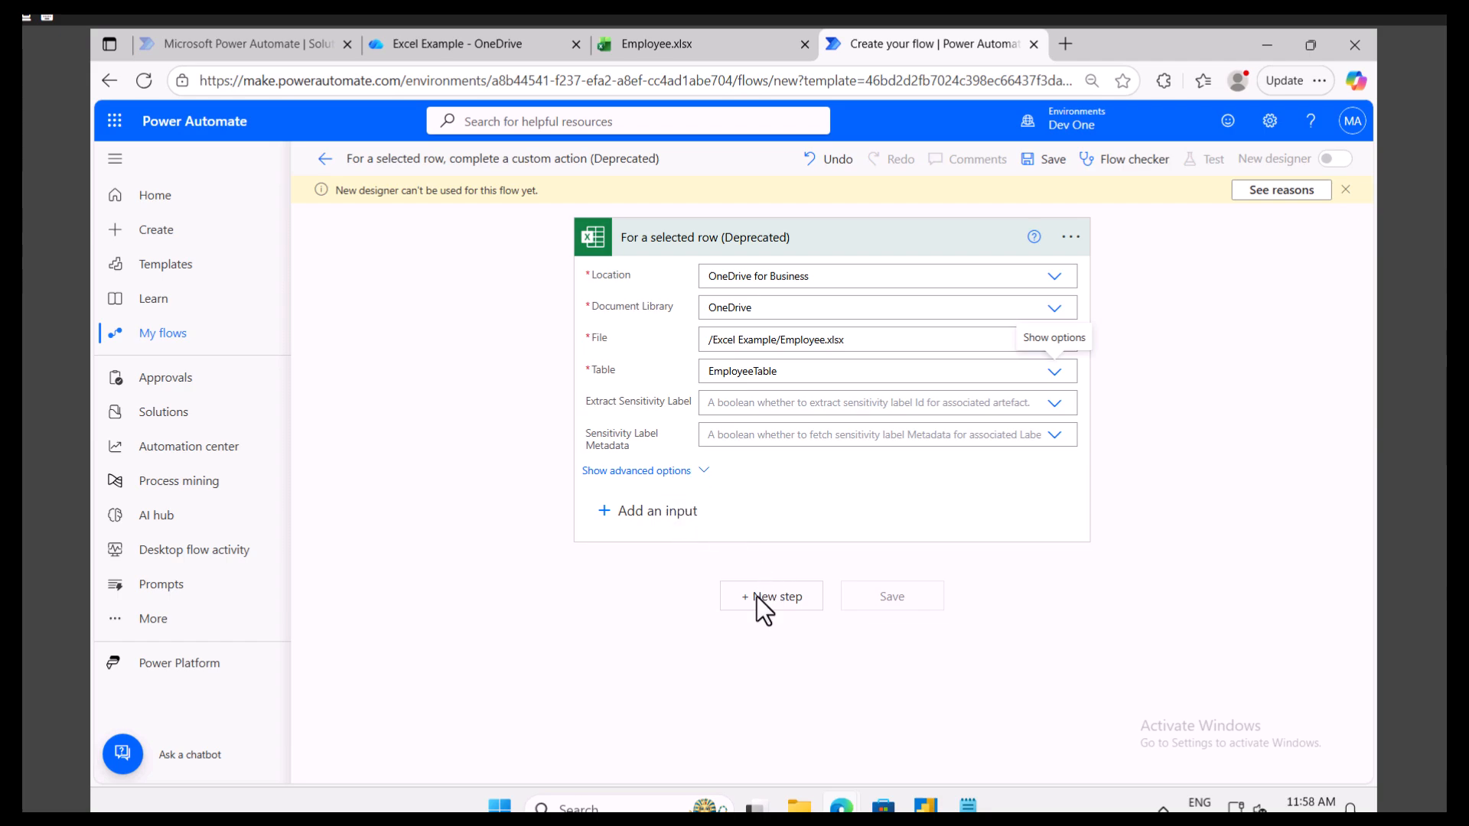
- Add a Send an email (V2) action after the trigger and address it to the administrator account
click(780, 601)
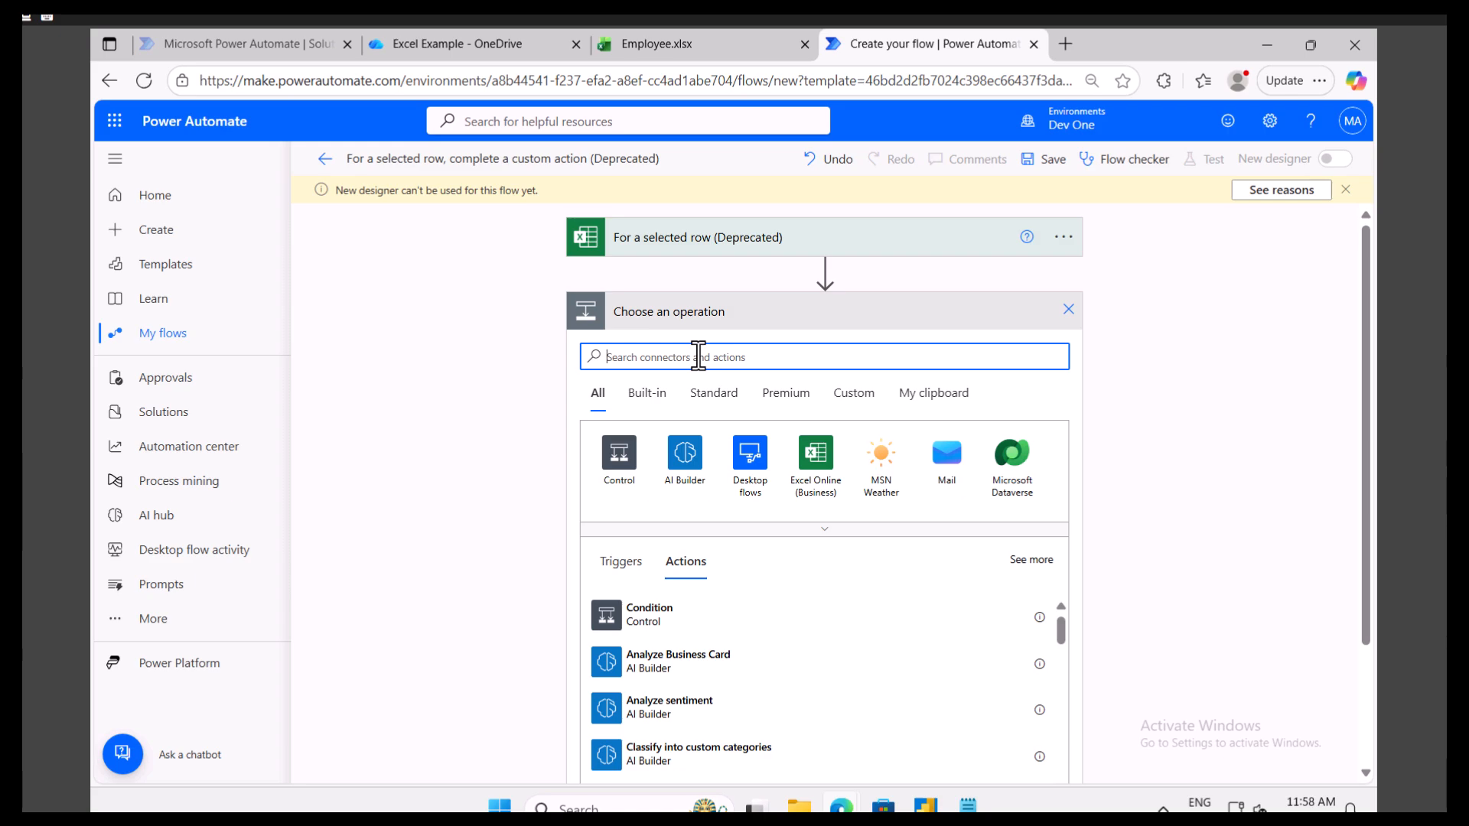
text(send)
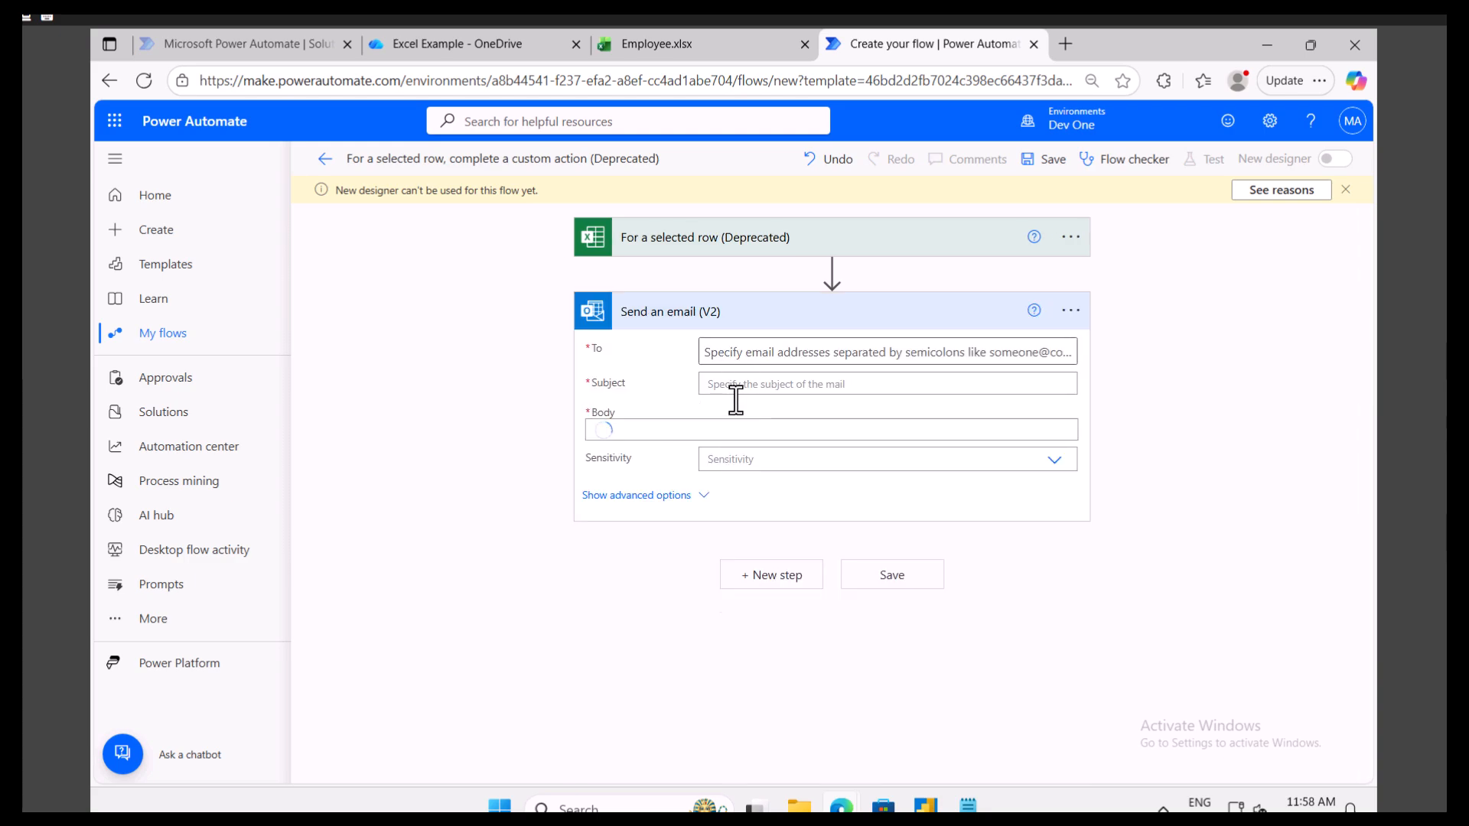
click(763, 355)
text(mod)
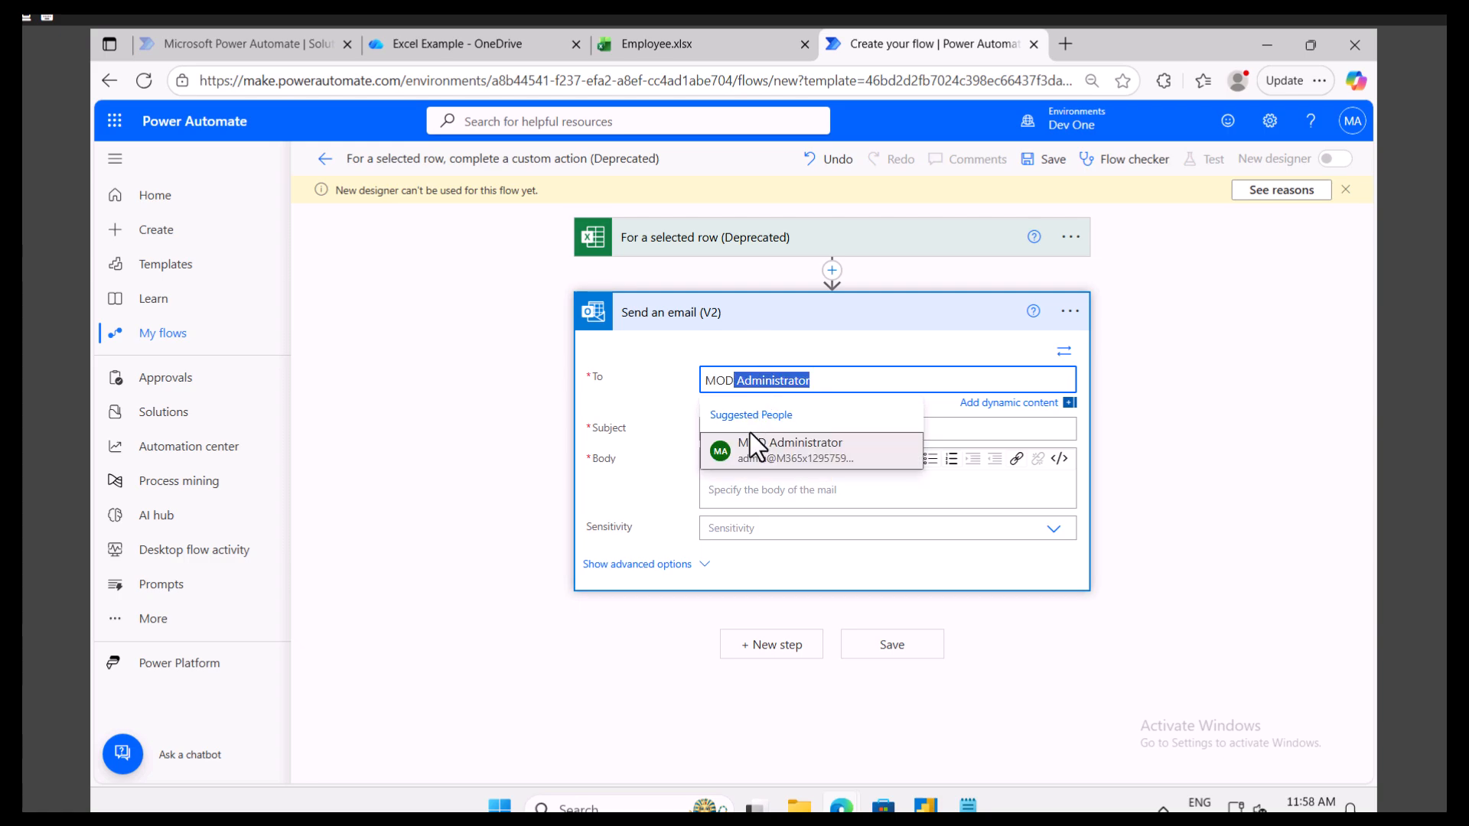
click(750, 451)
- Pick the suggested administrator as recipient and set the email's subject to "employee details of id" followed by the EmployeeId dynamic value
click(768, 430)
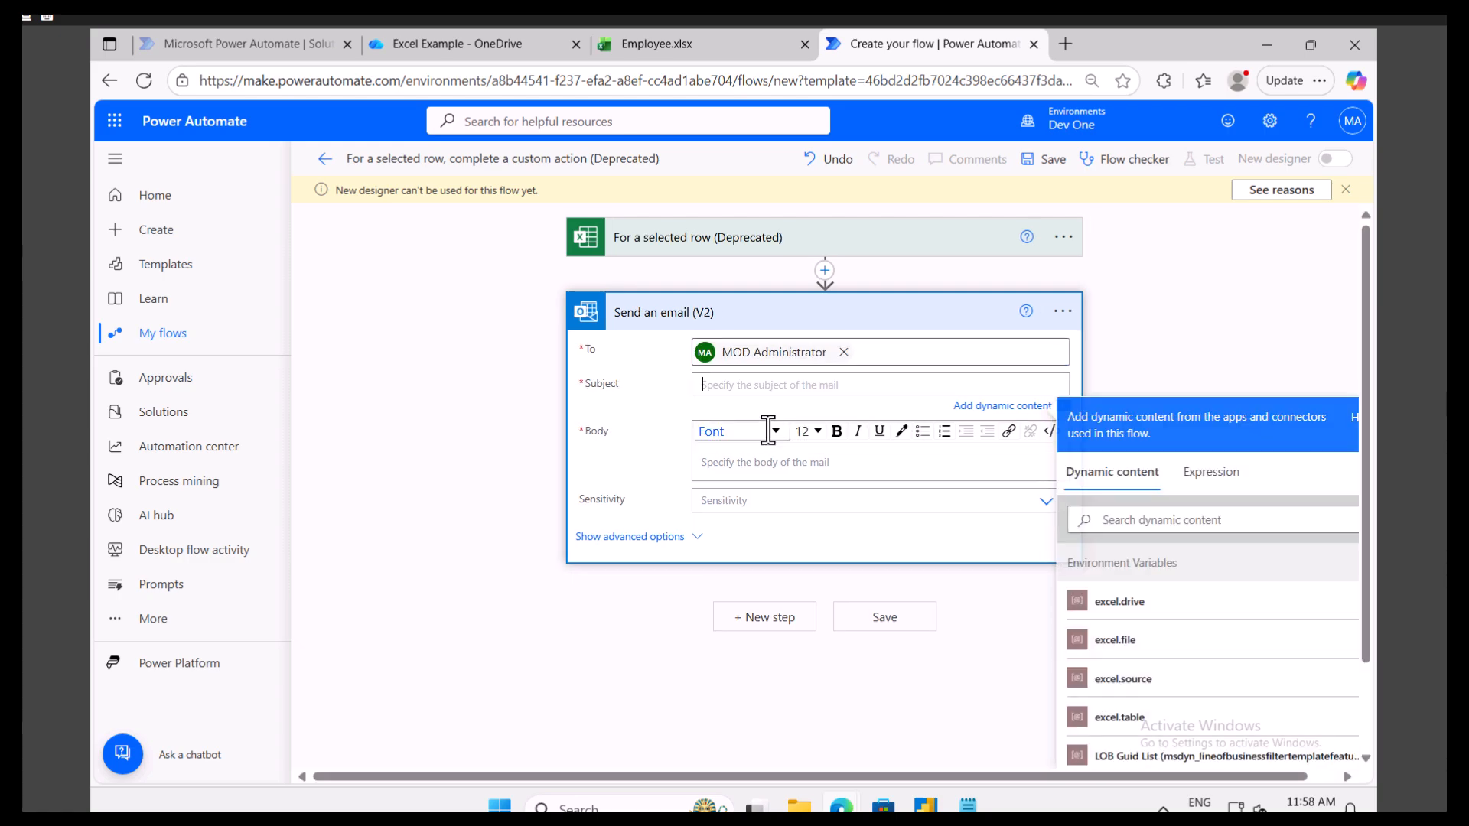
text(employee details of id)
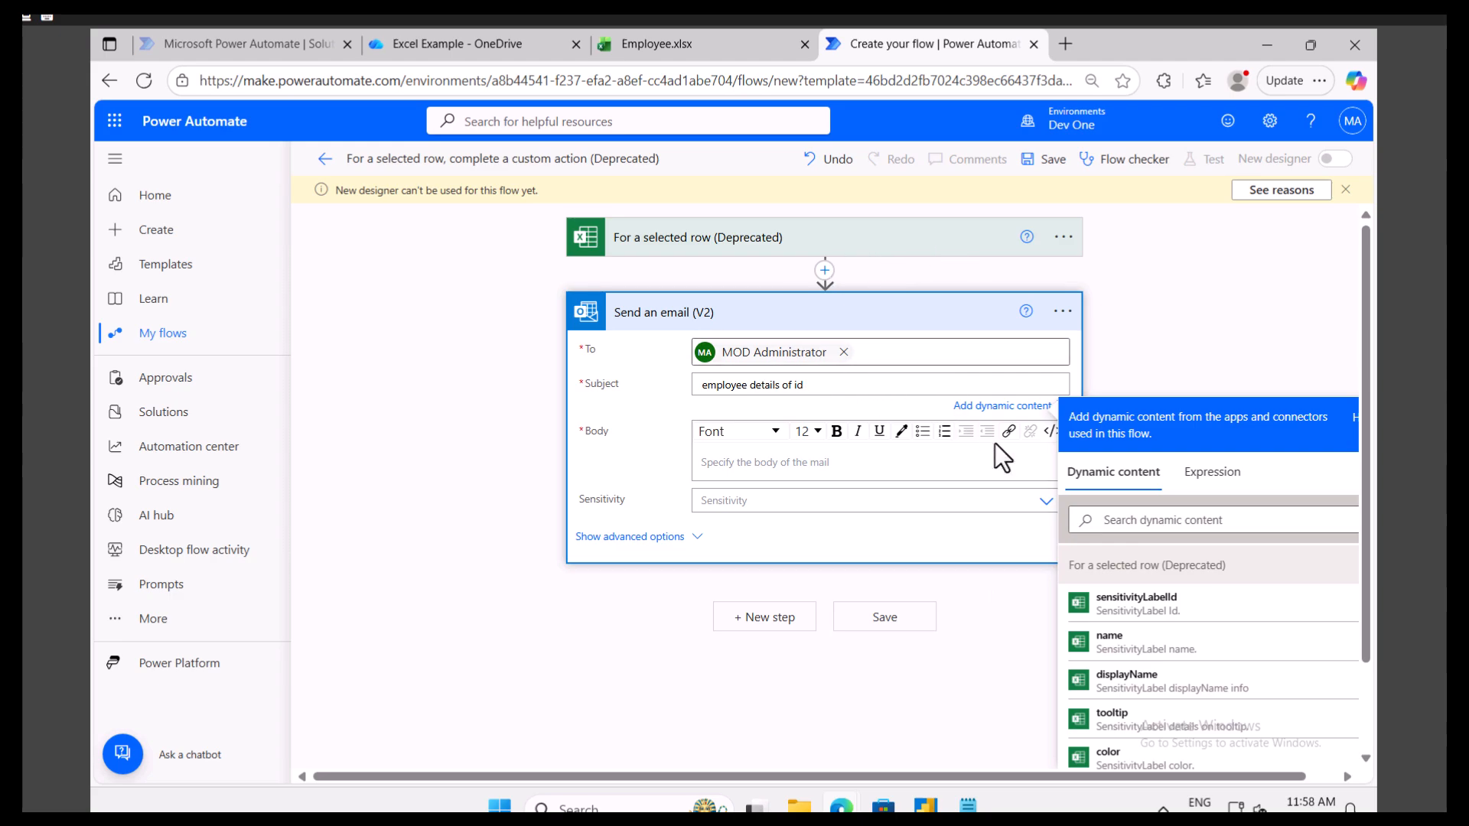
scroll(1139, 665, down, 3)
scroll(1151, 681, down, 3)
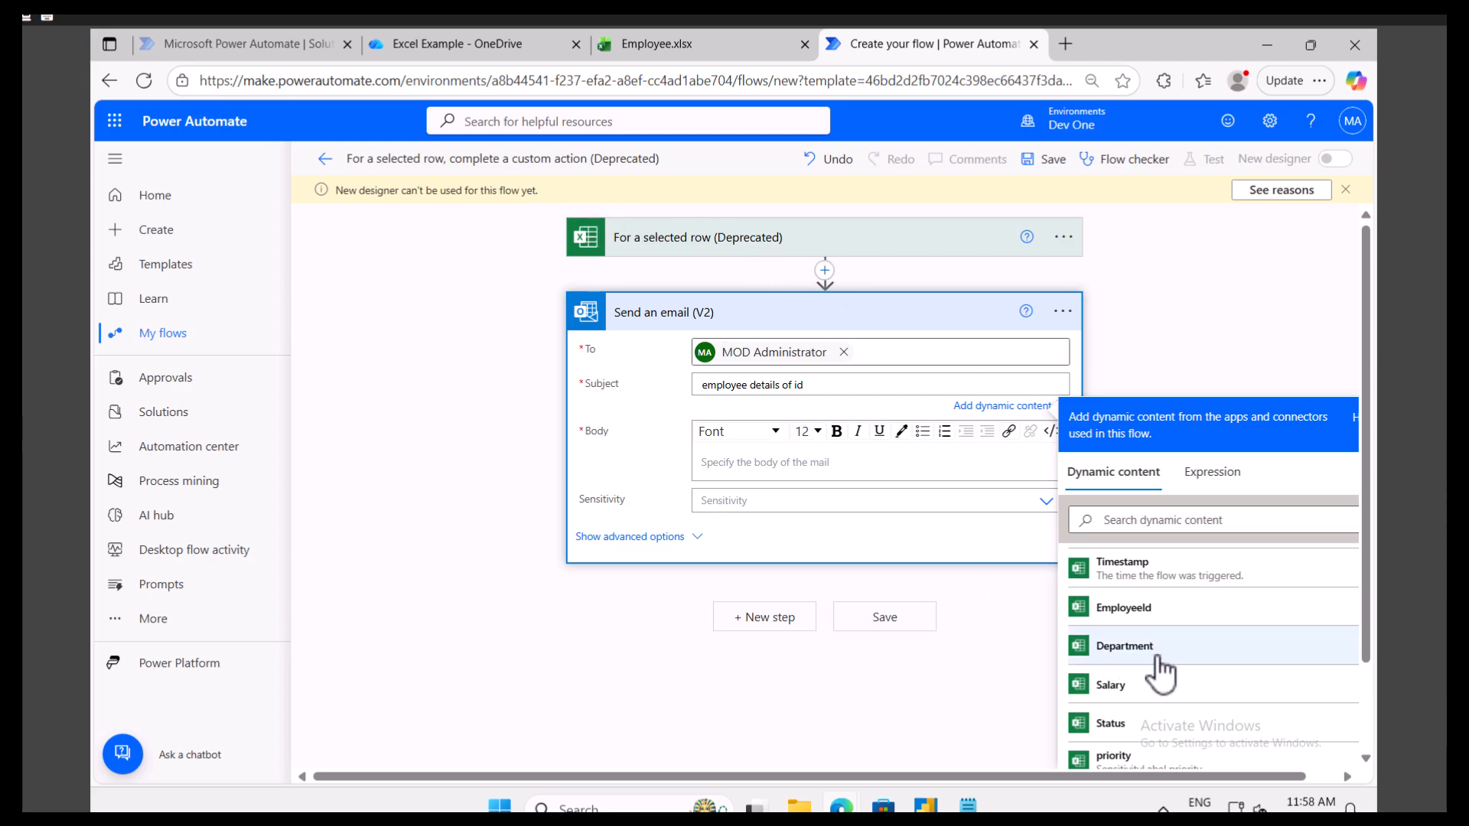
scroll(1168, 691, down, 1)
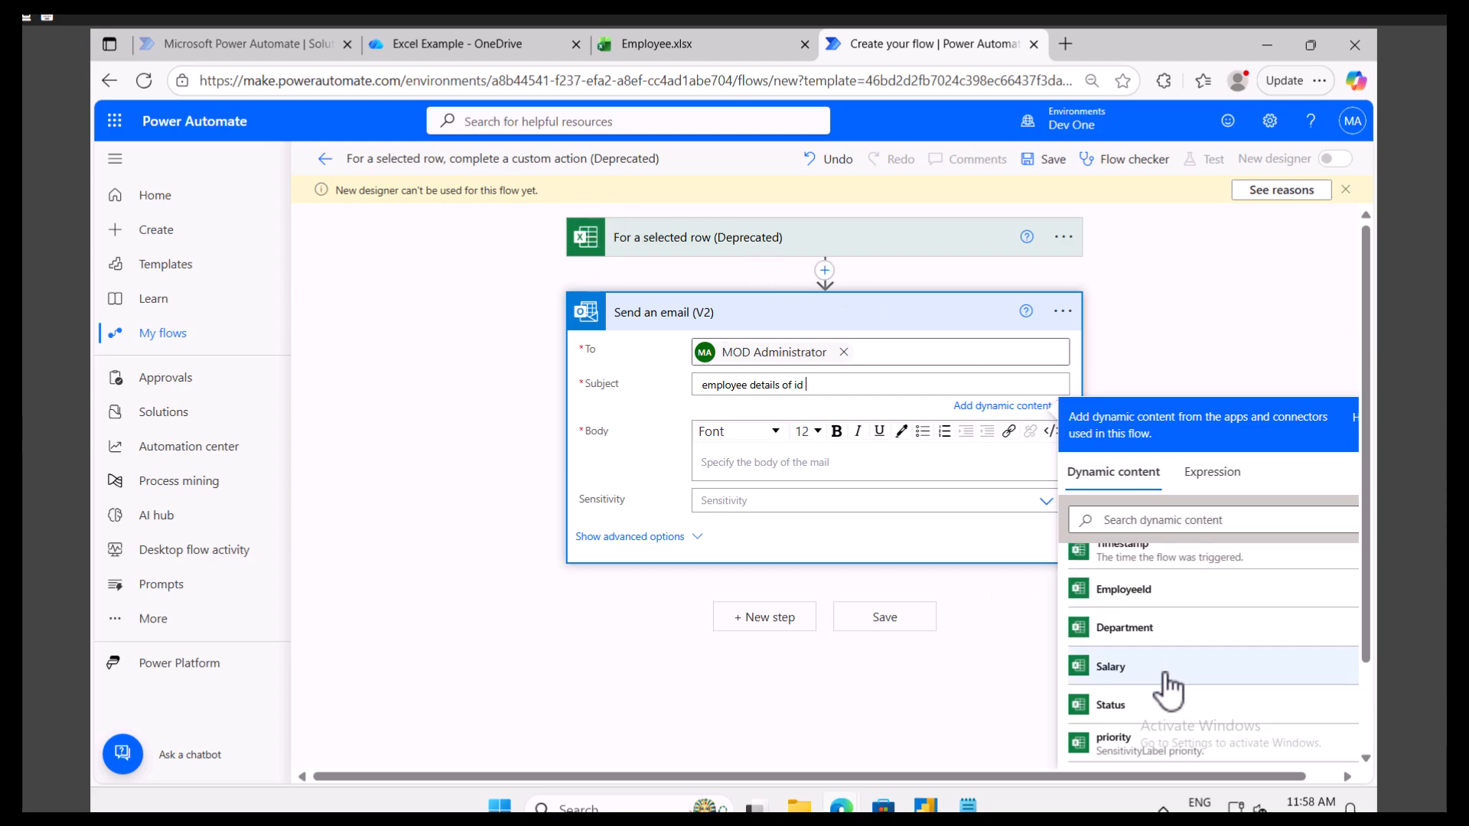
scroll(1159, 704, up, 2)
scroll(1154, 727, down, 2)
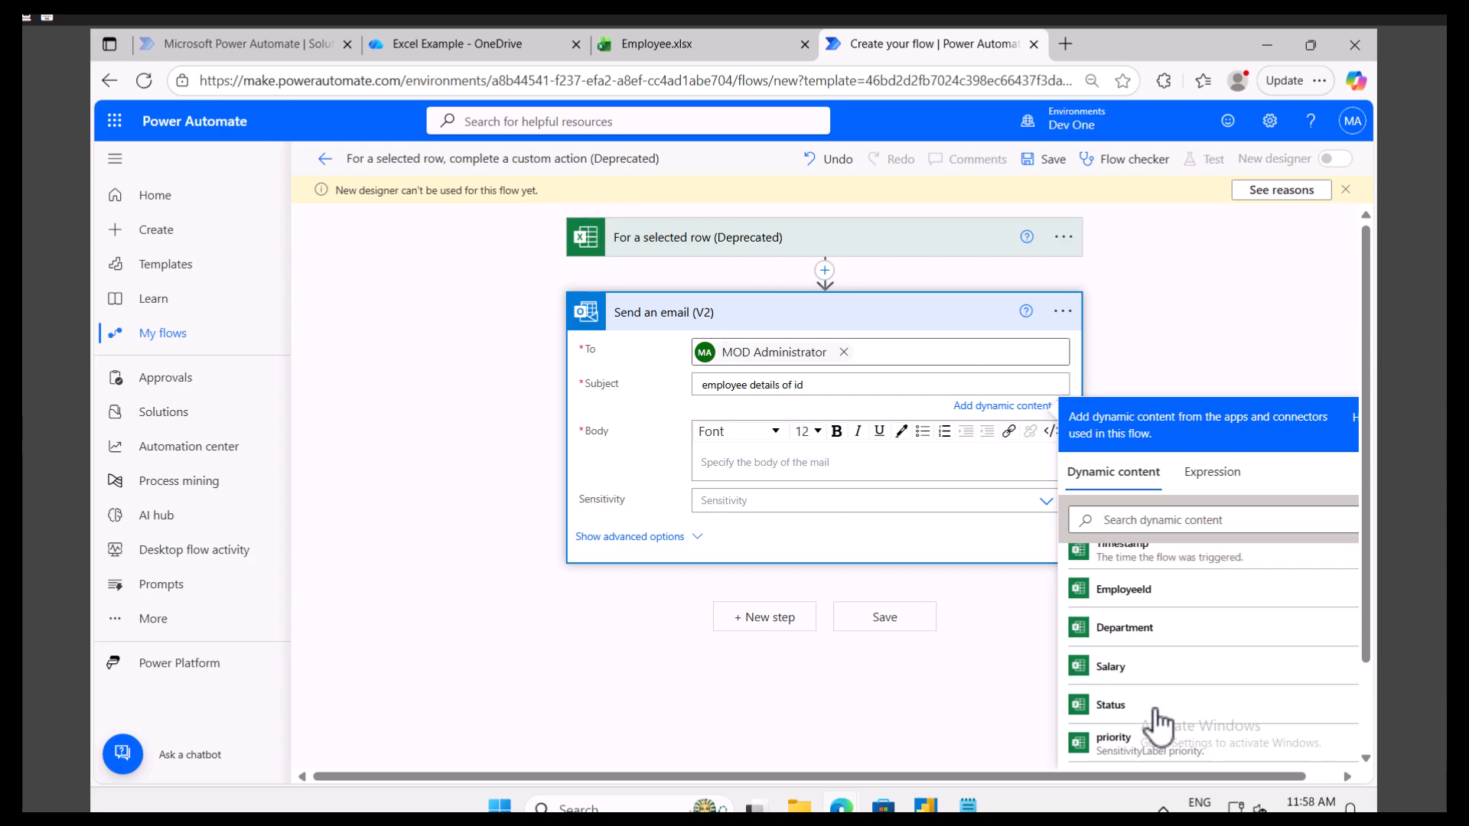
click(1143, 629)
click(901, 385)
click(1145, 604)
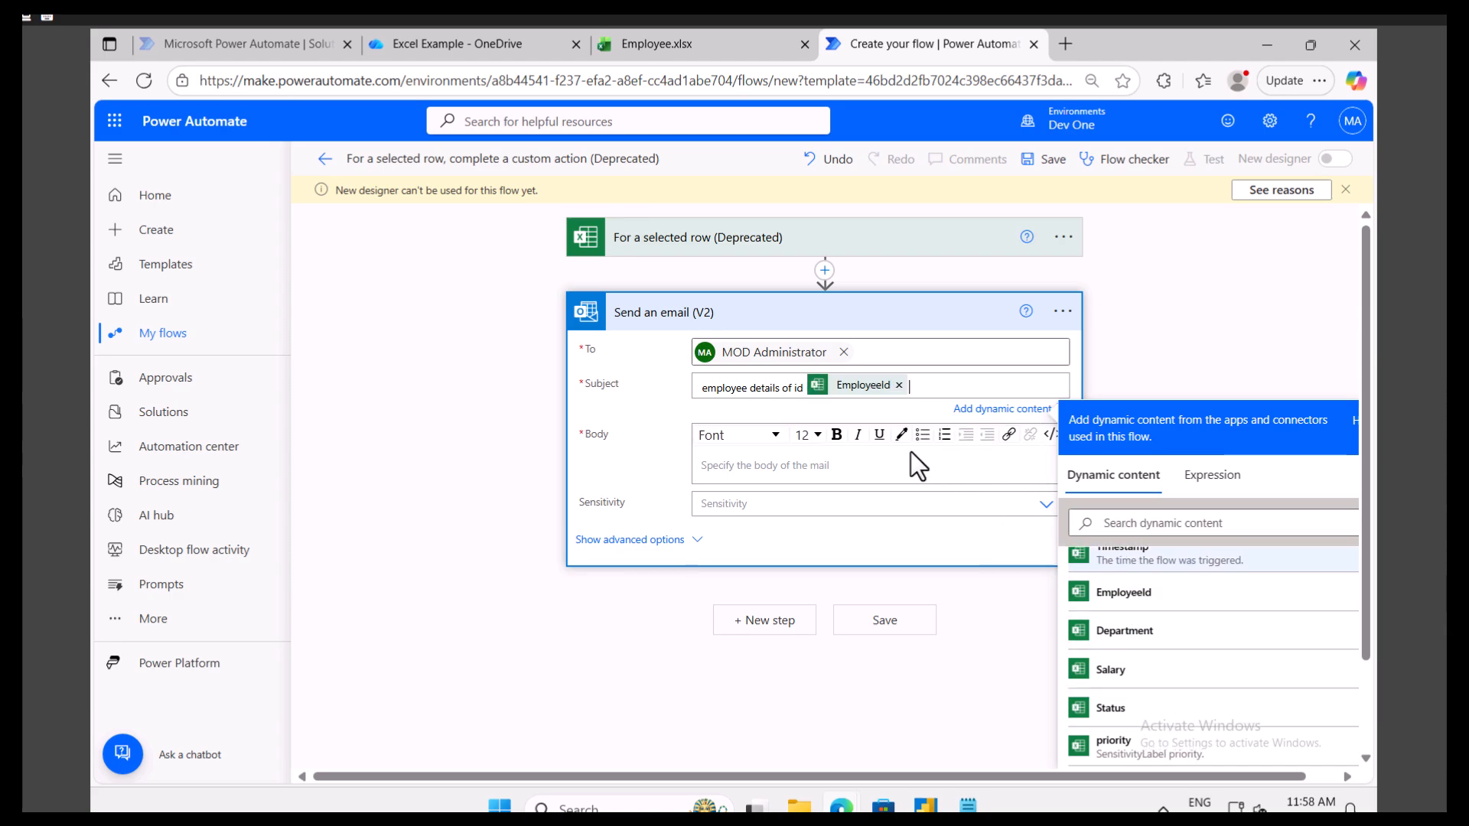
- Write the email body with "Hi.", a blank line, "Please find the info." and separate lines for "Eid:-", "Dep Id:-" and "Salary:-"
click(744, 468)
text(Hi)
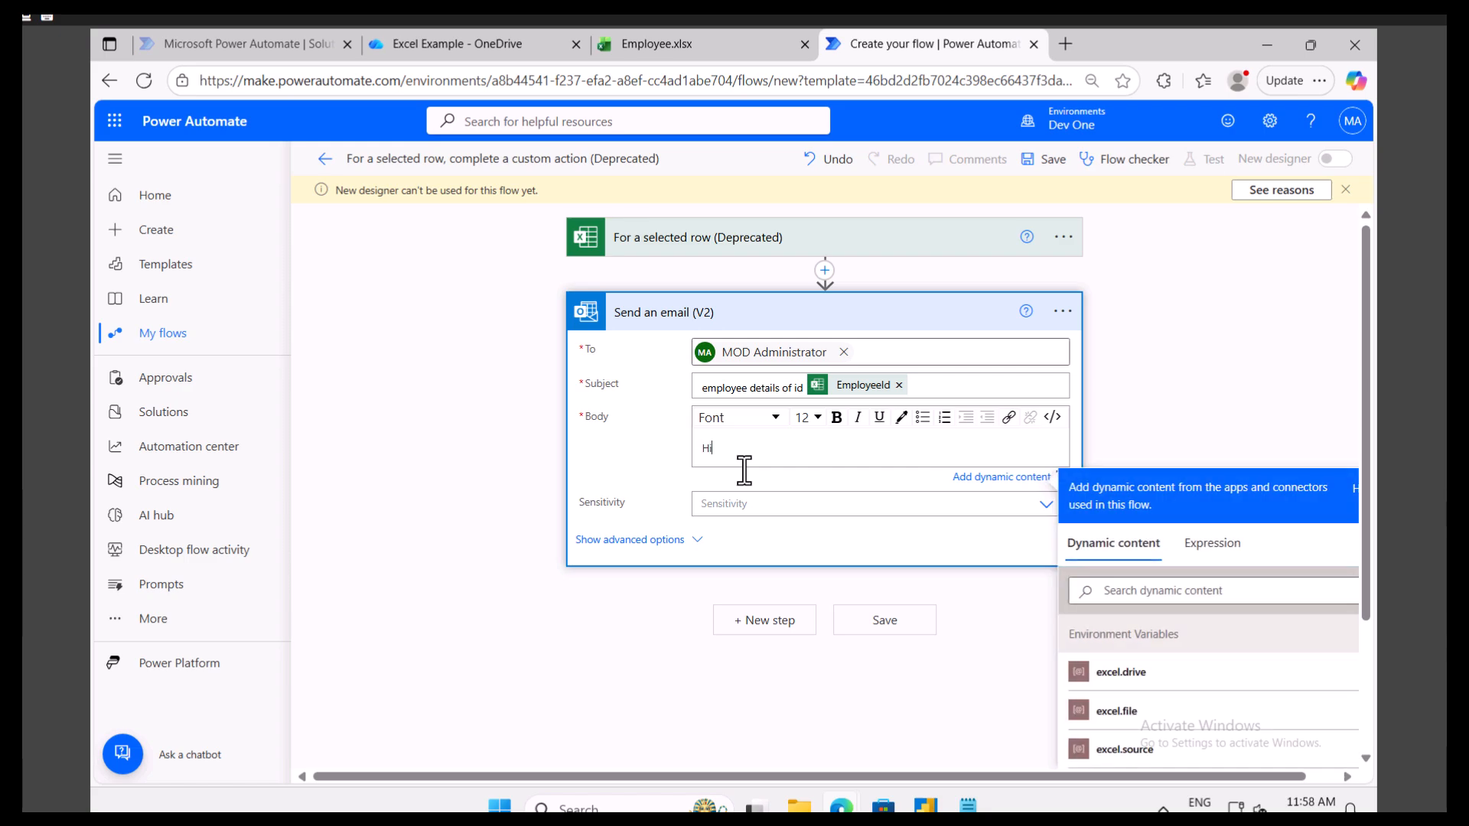
text(.)
key(Return)
key(Return)
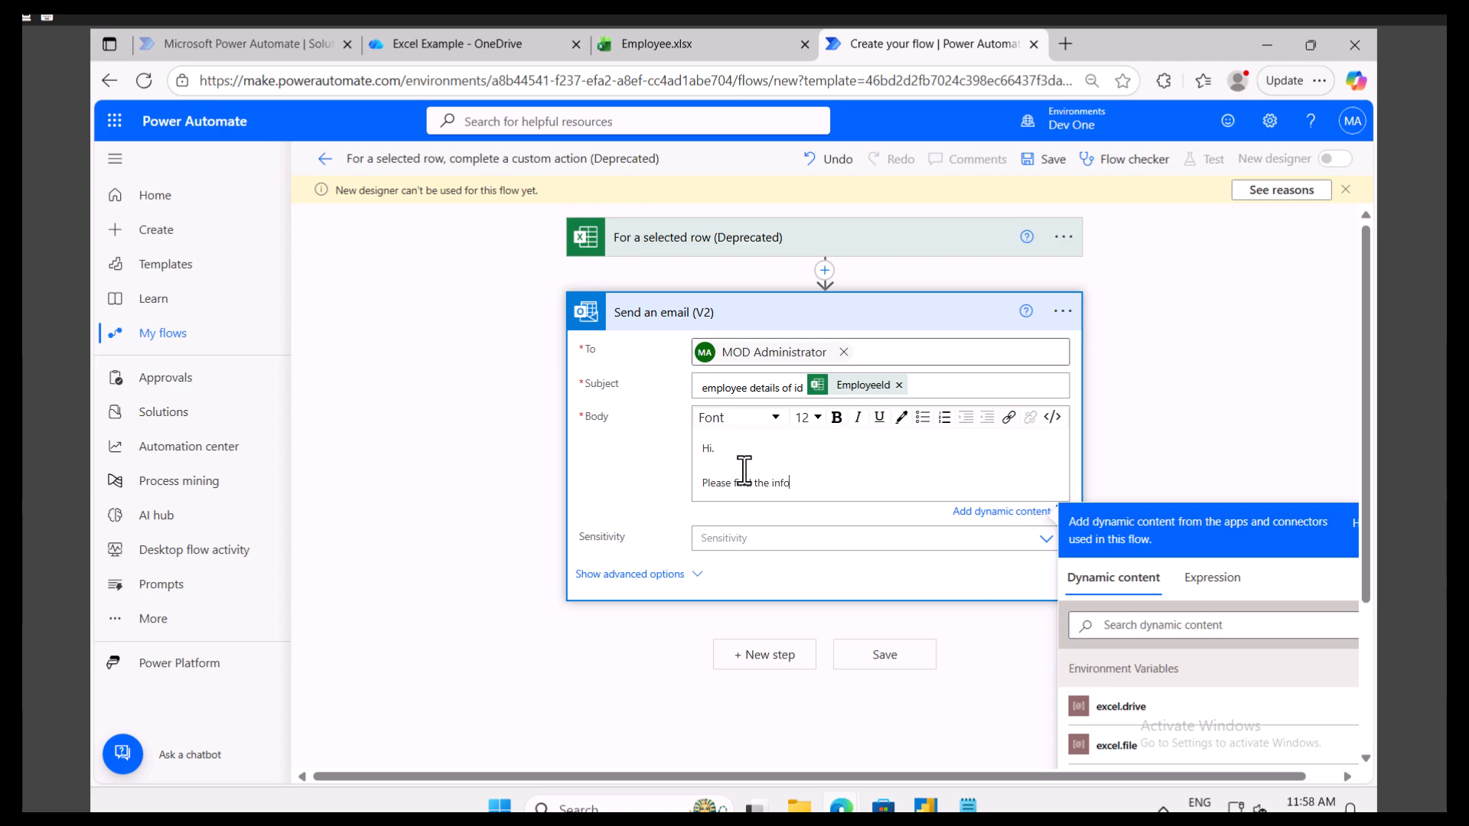
key(Return)
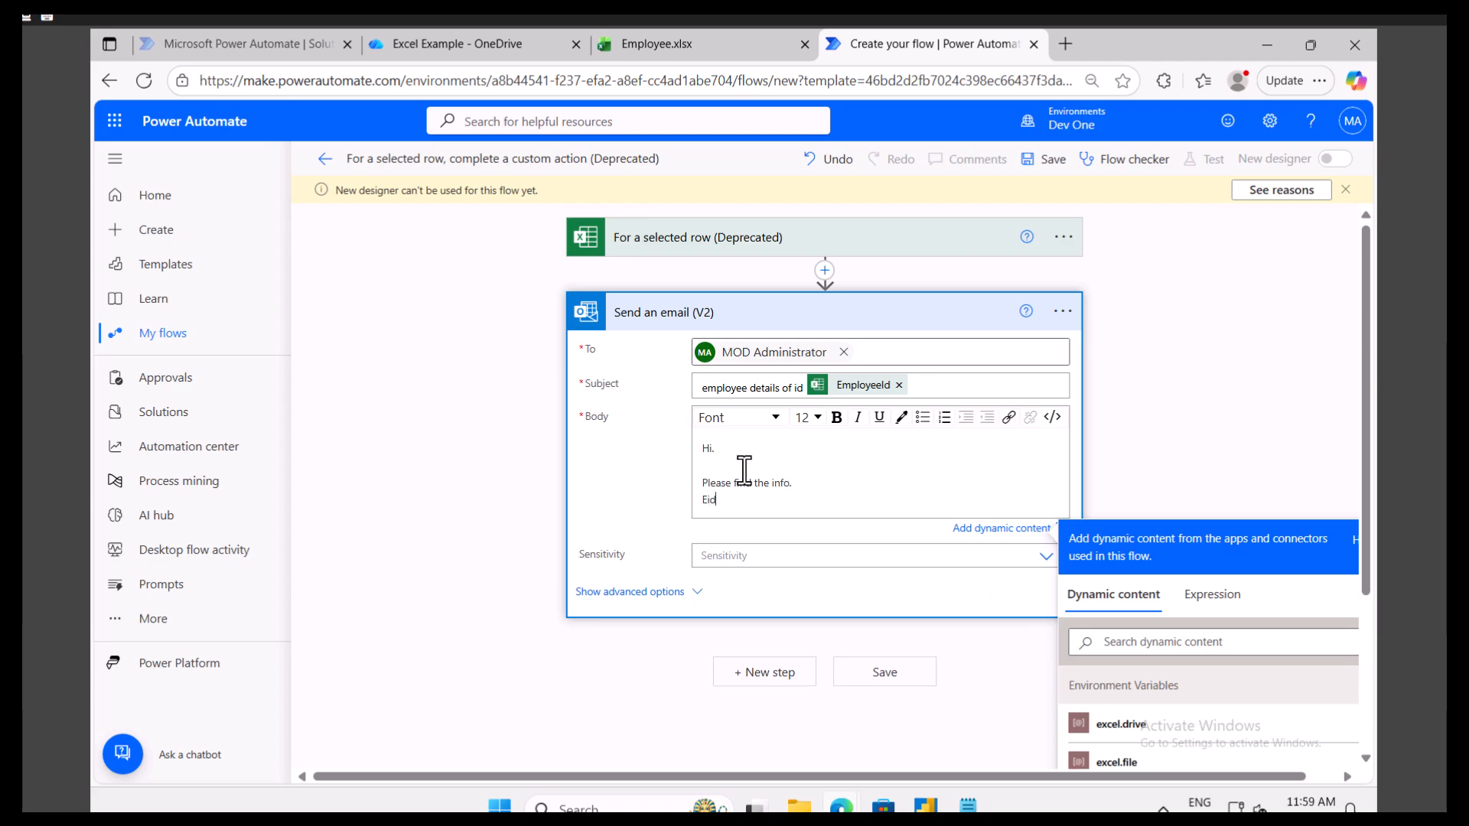
key(Return)
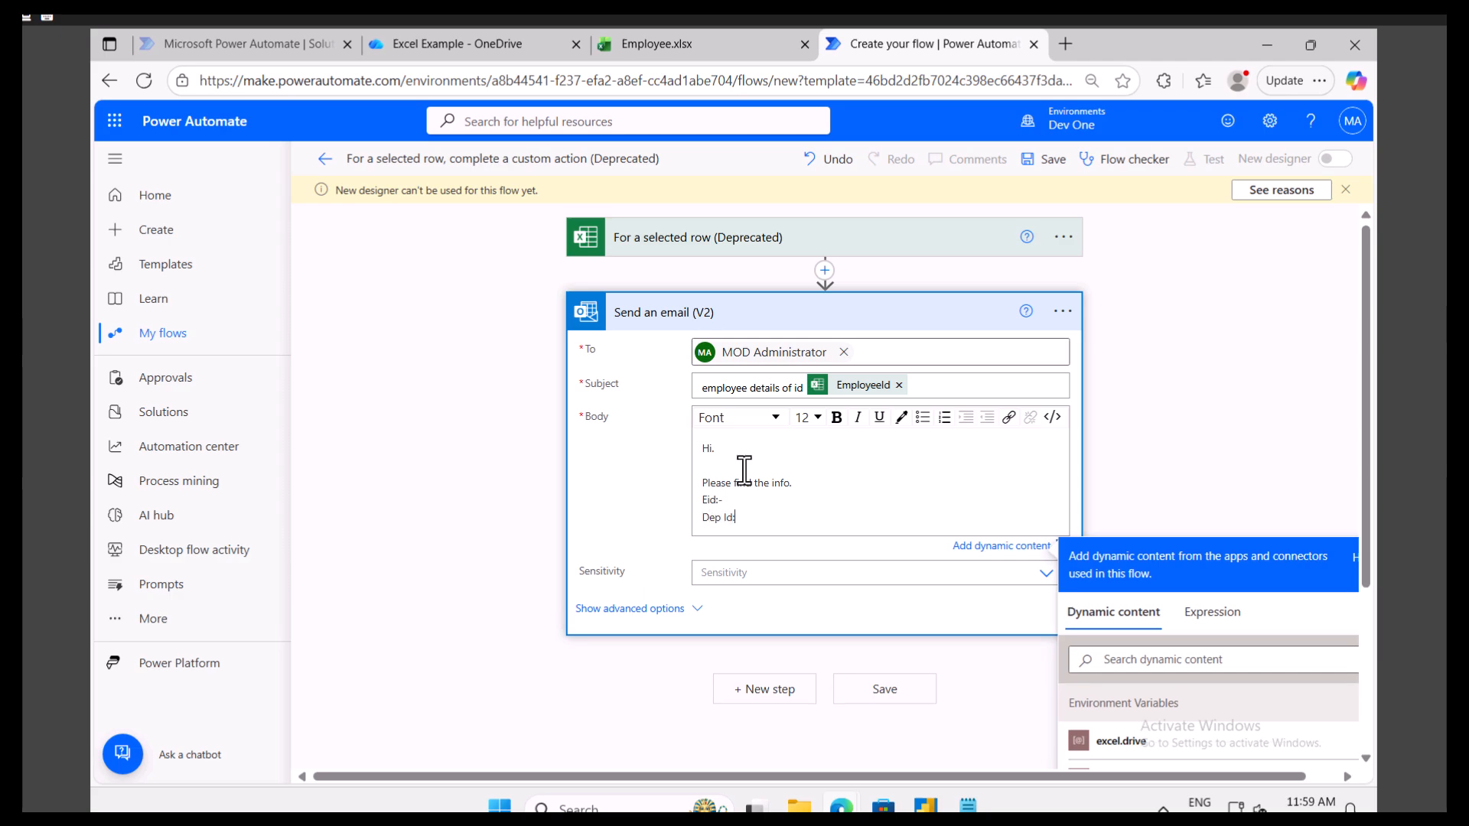
text(Dep Id:-)
key(Return)
text(Sla)
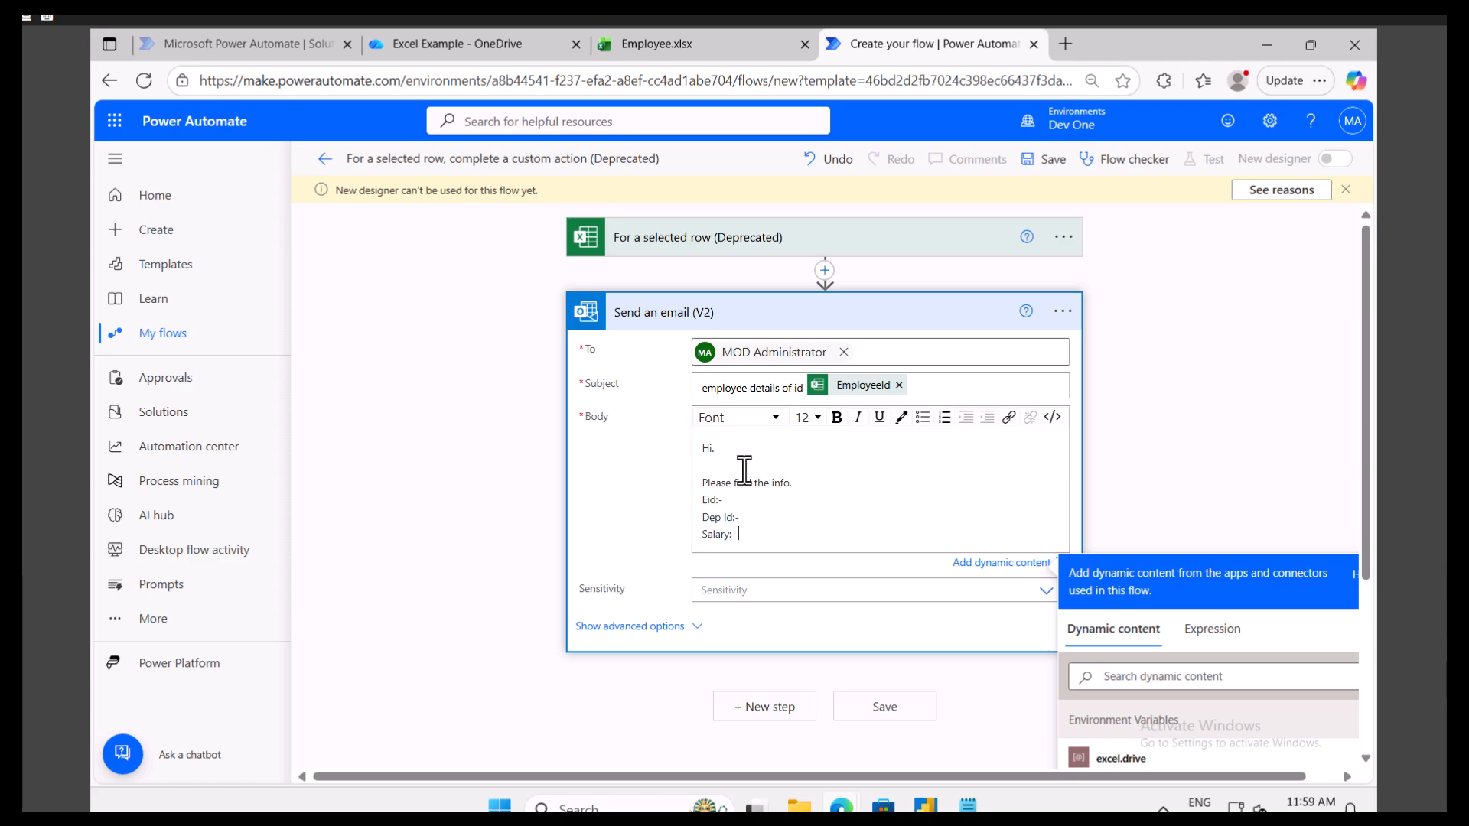
- Insert the EmployeeId dynamic value after "Eid:-" and the Department value after "Dep Id:-" in the email body
click(1125, 676)
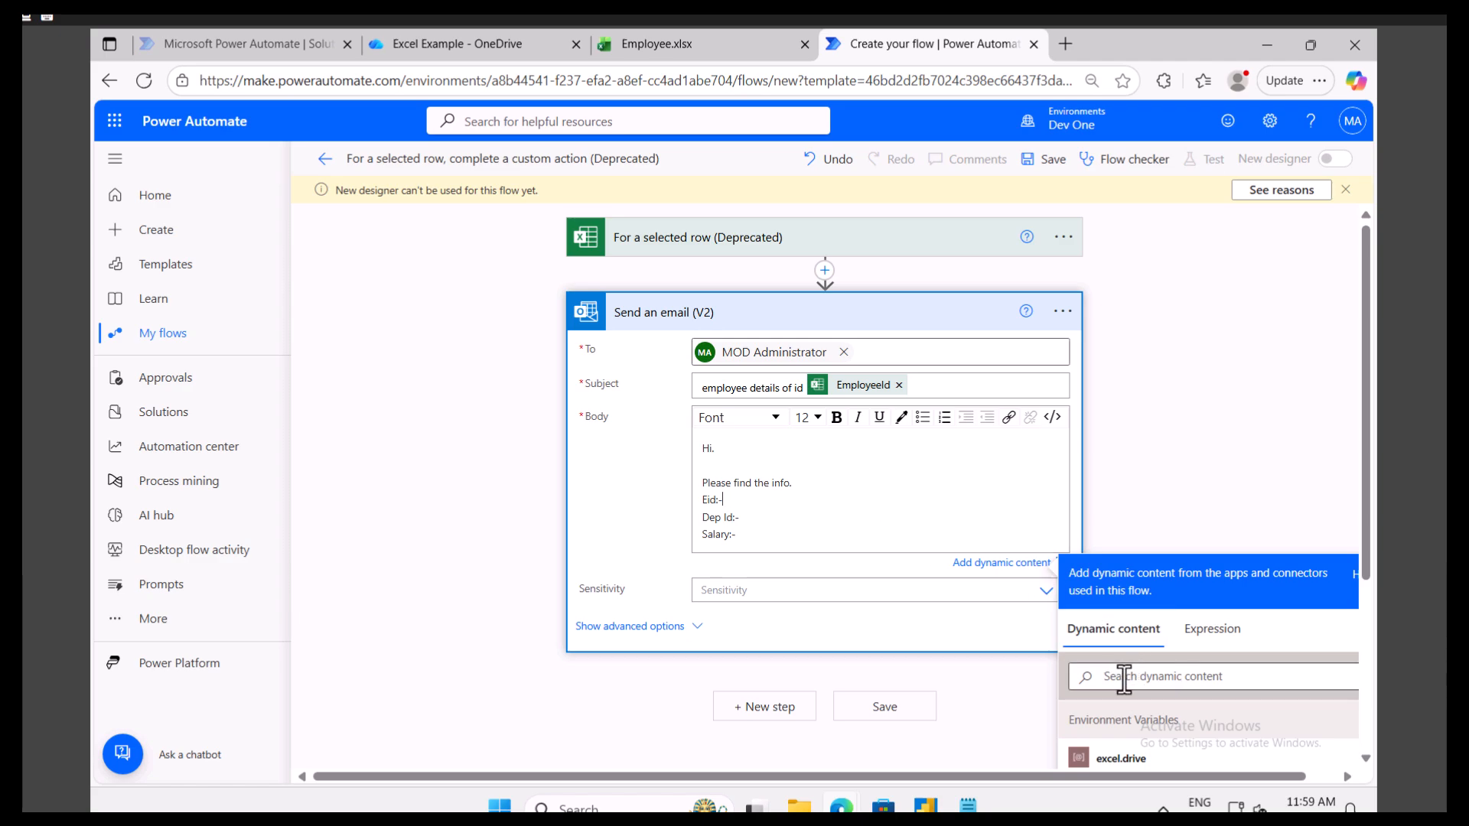
text(em)
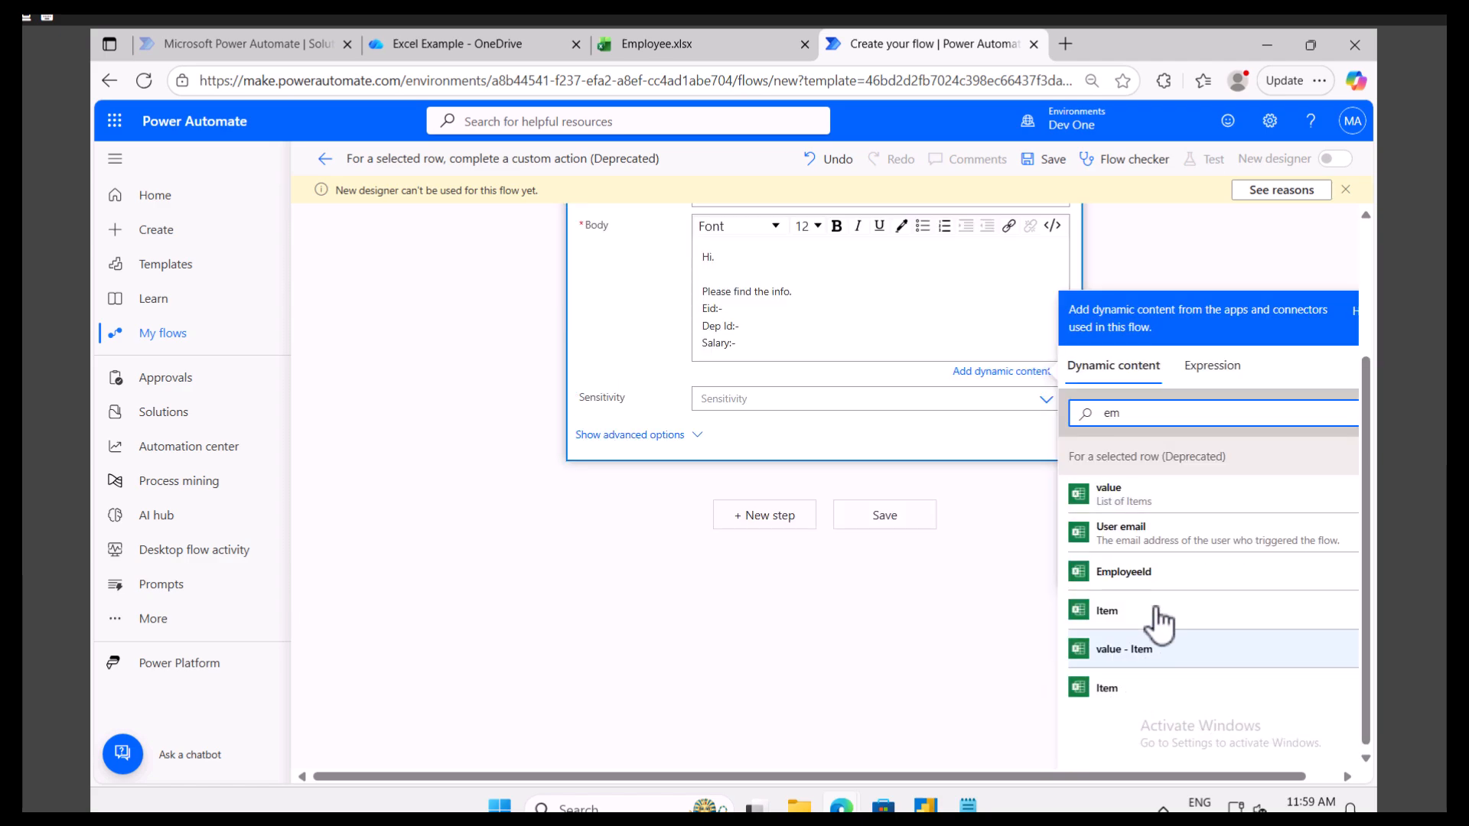
click(1148, 585)
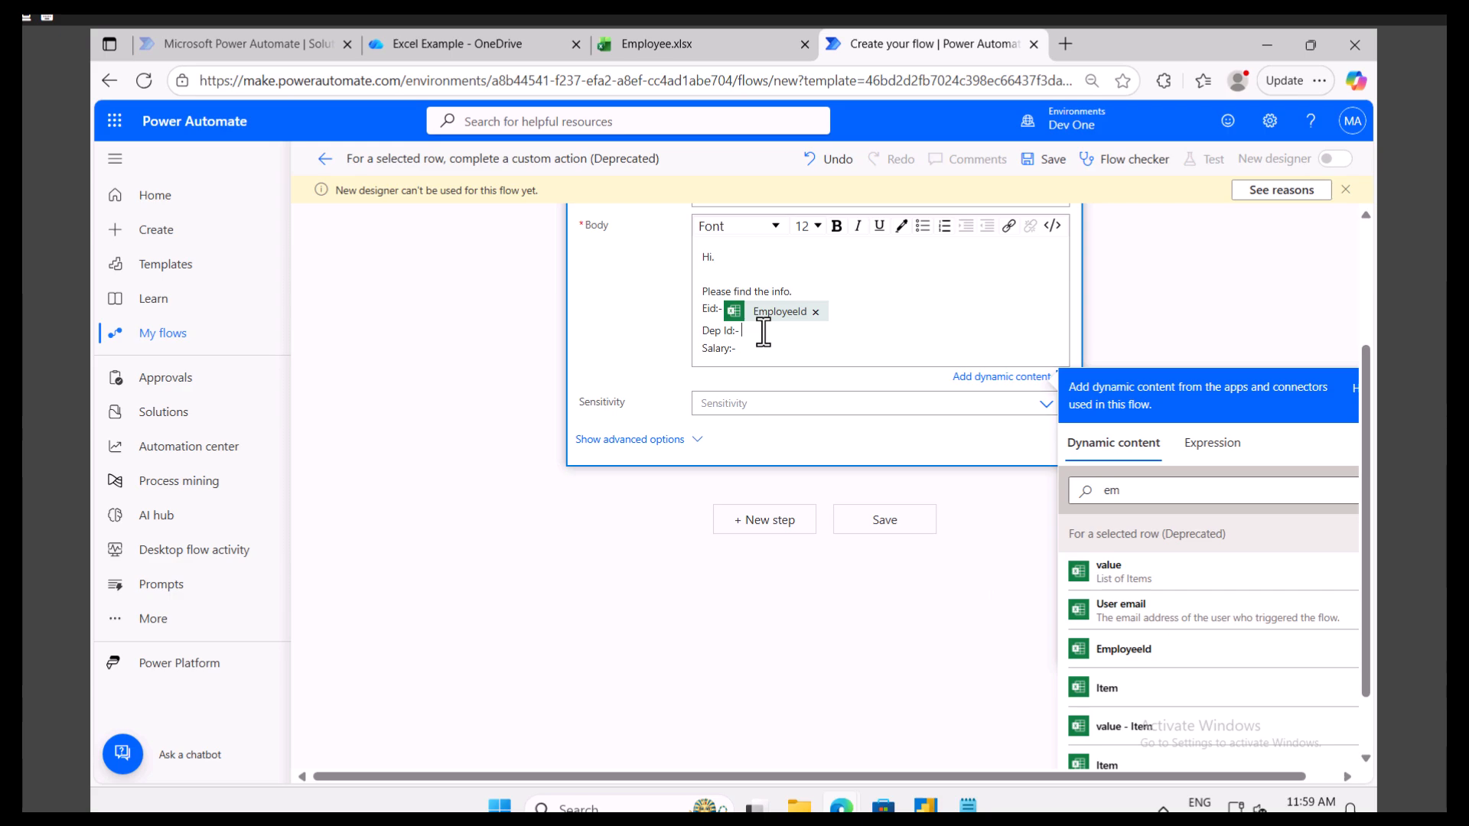
click(1085, 490)
key(BackSpace)
key(BackSpace)
text(de)
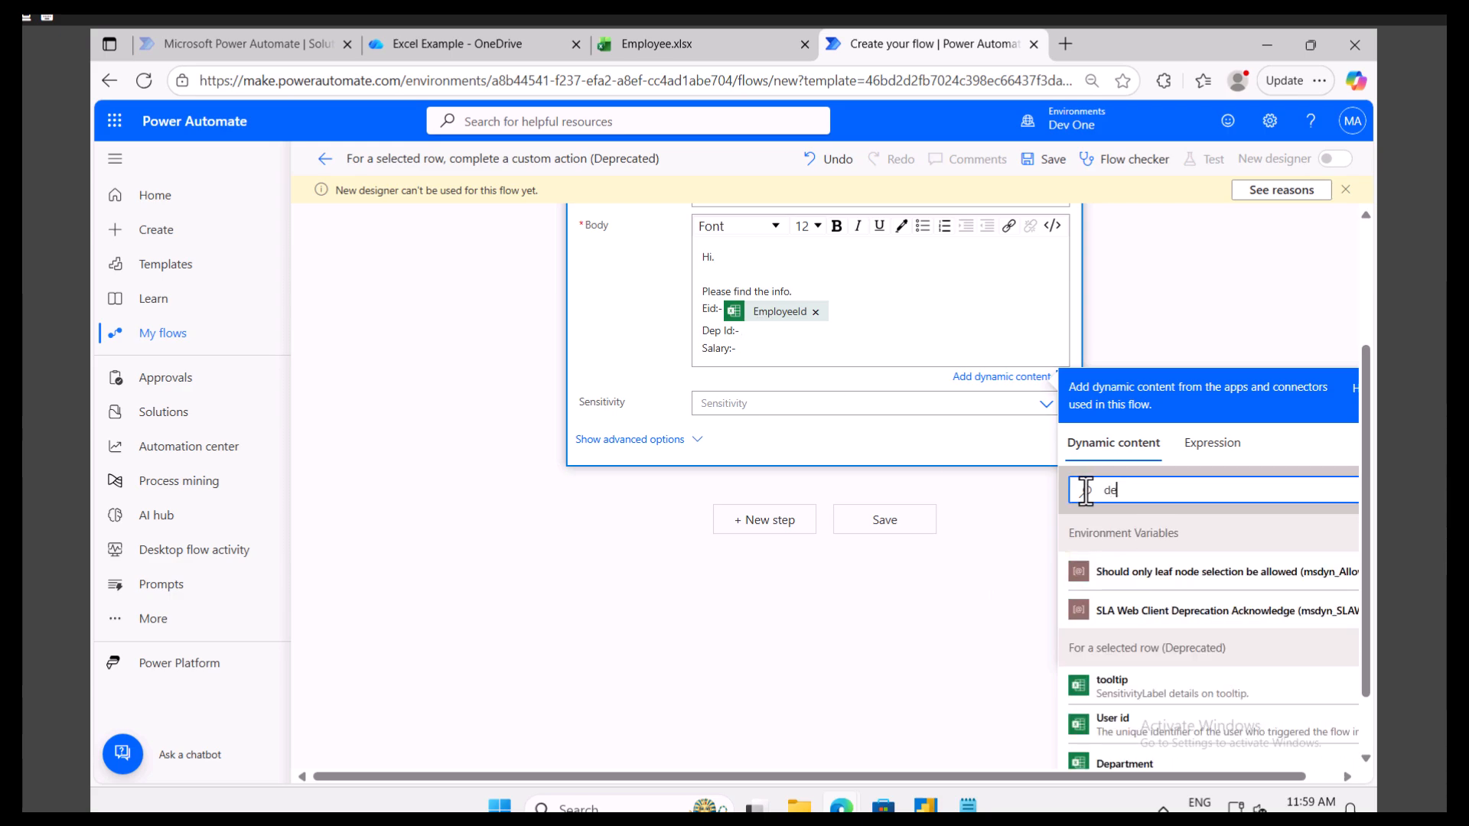
text(p)
click(1132, 653)
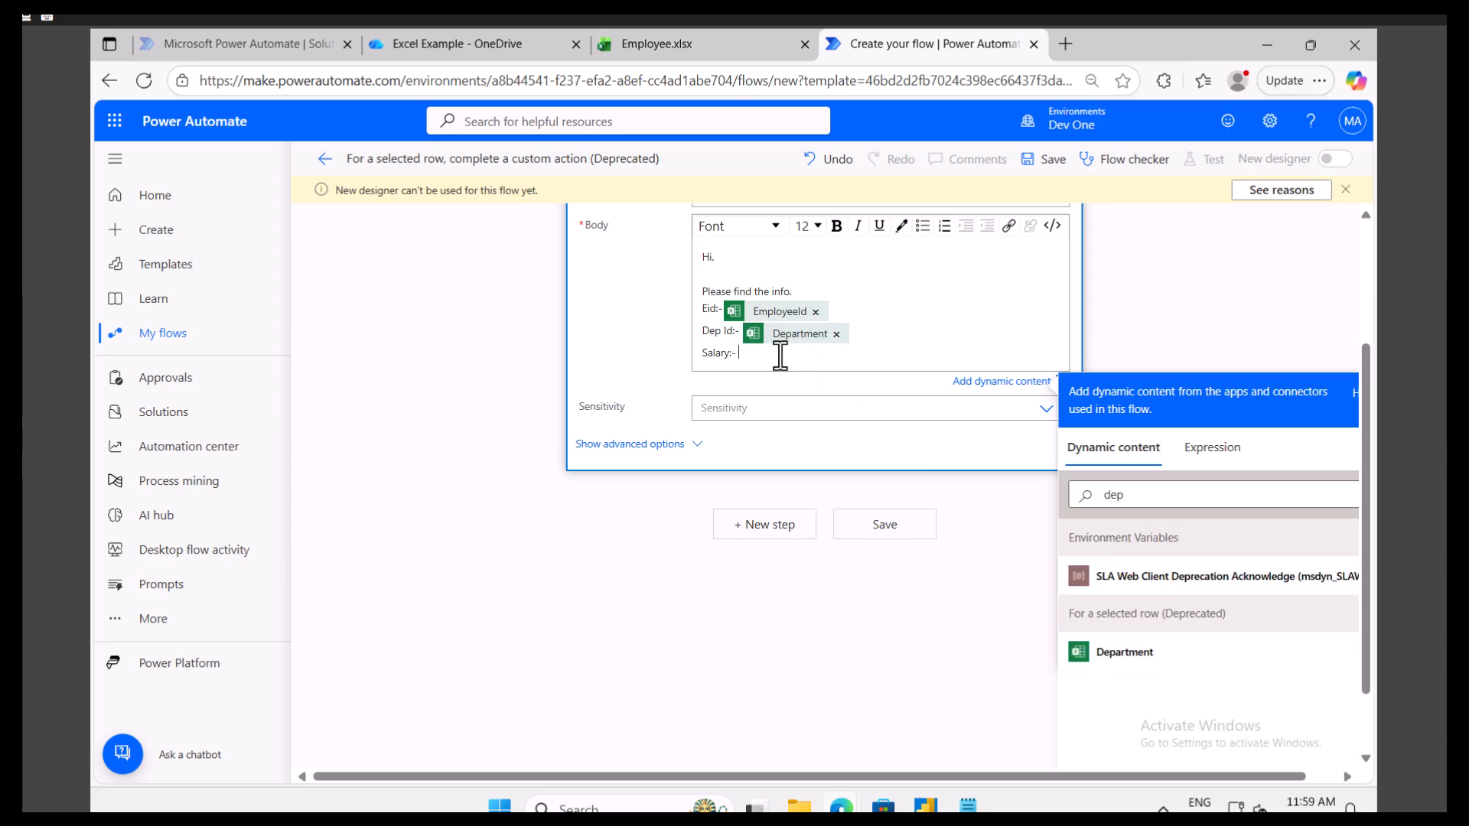
- Insert the Salary dynamic value after "Salary:-" in the email body and save the flow
double_click(1099, 495)
text(sa)
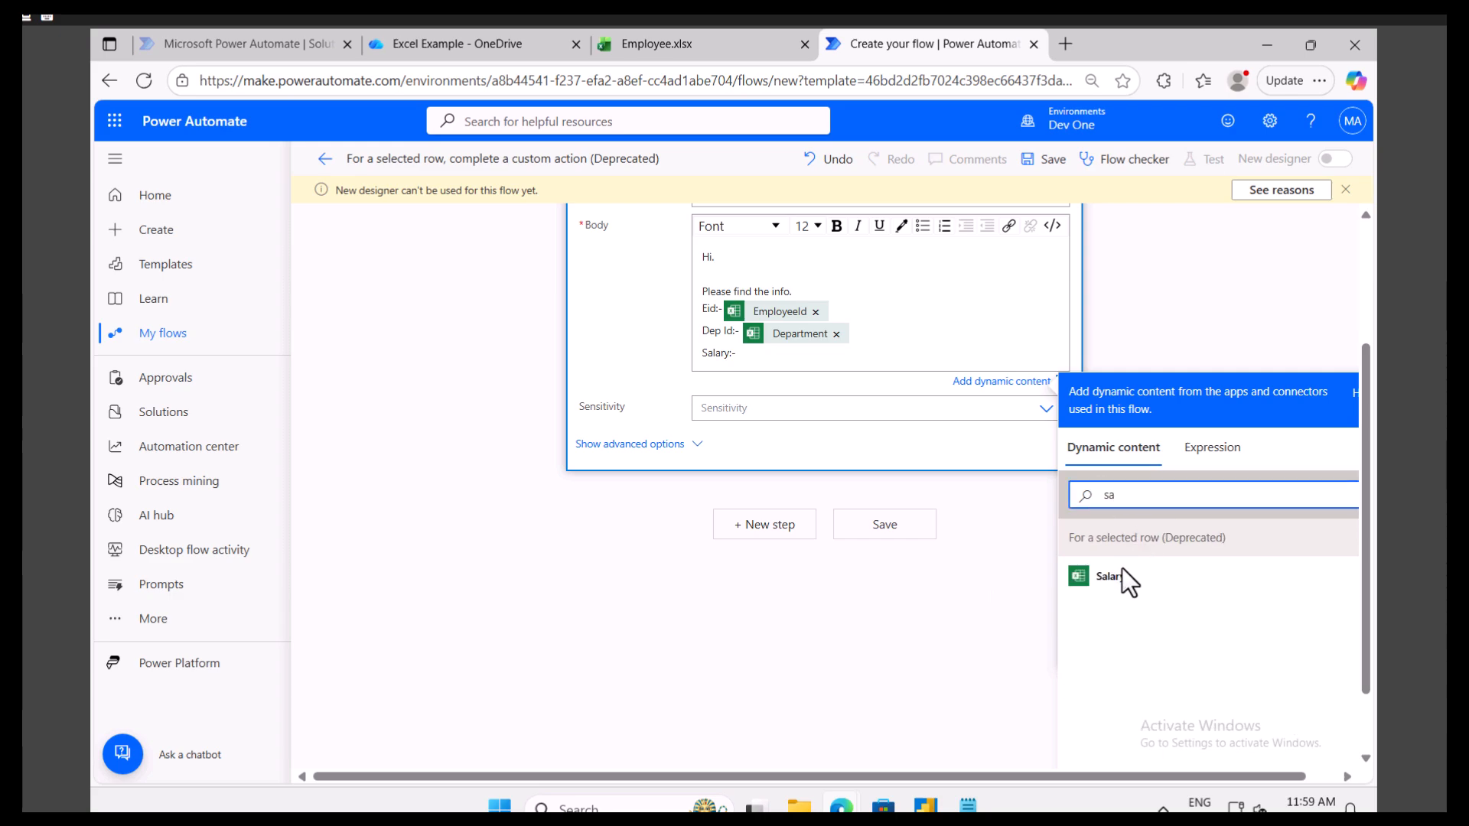
click(1118, 577)
scroll(870, 437, up, 3)
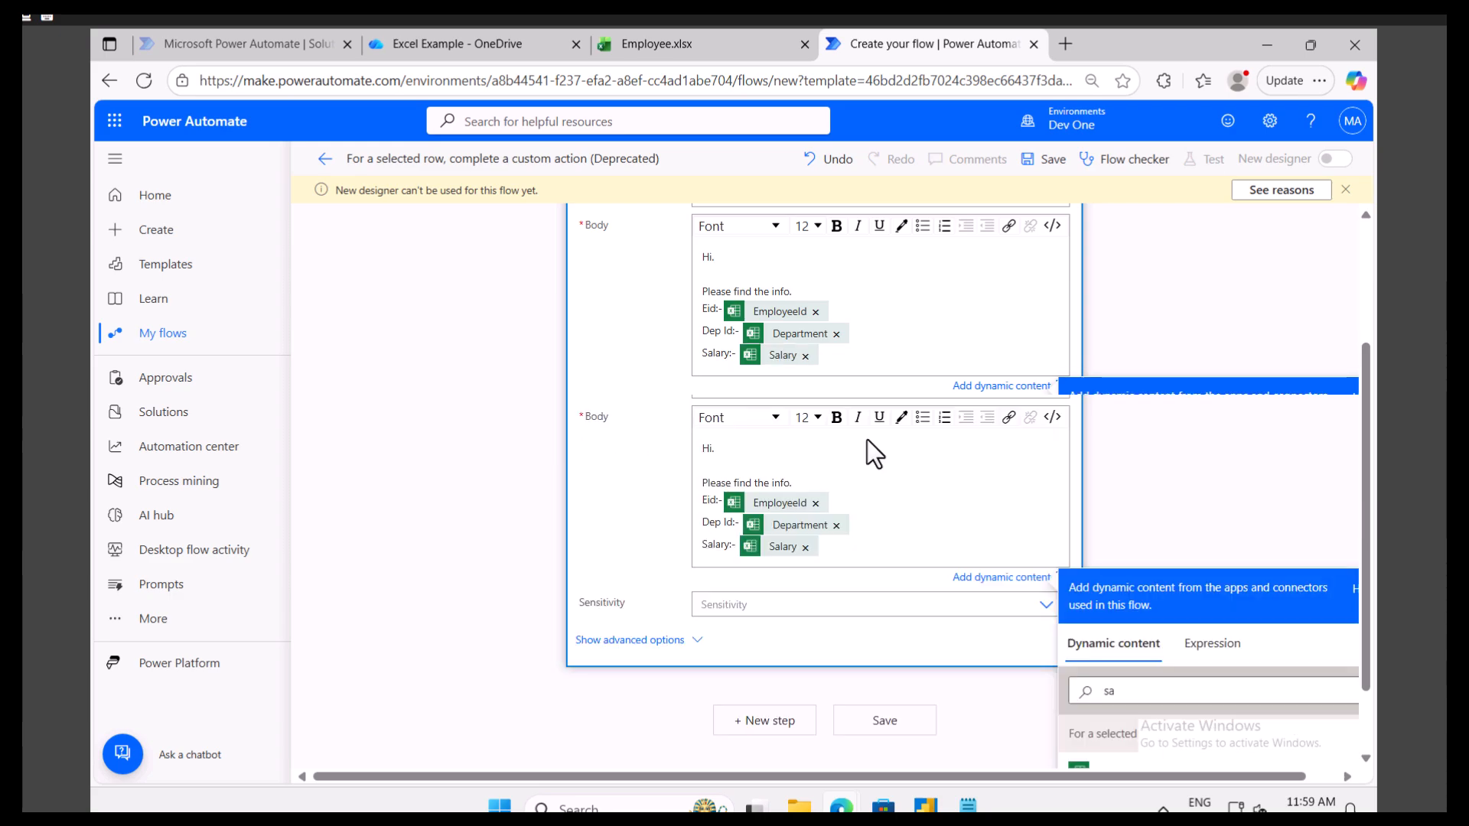
click(1046, 162)
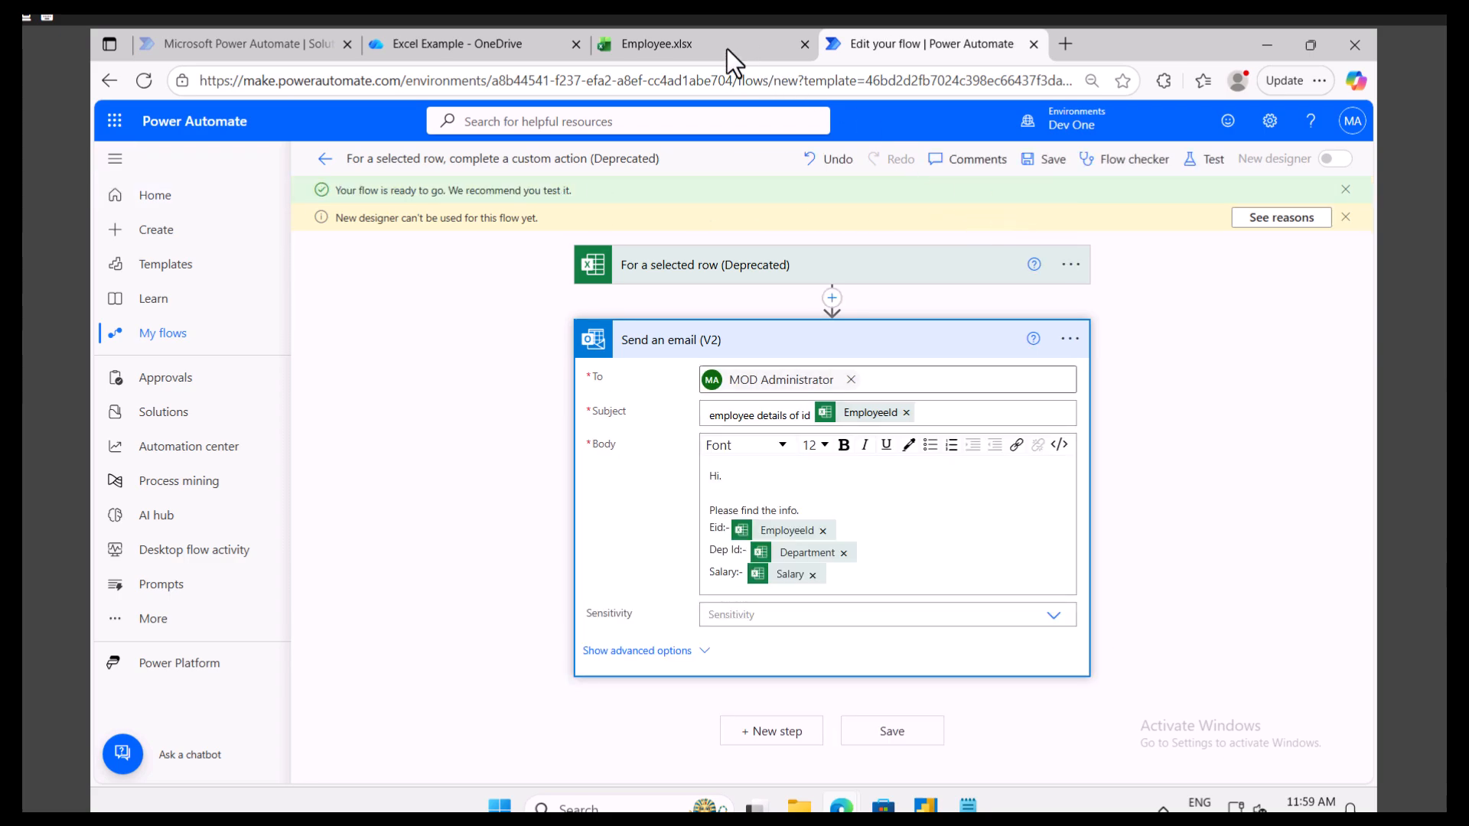
- Switch to the Employee.xlsx workbook in Excel, reload it and open its Power Automate flow templates
click(696, 42)
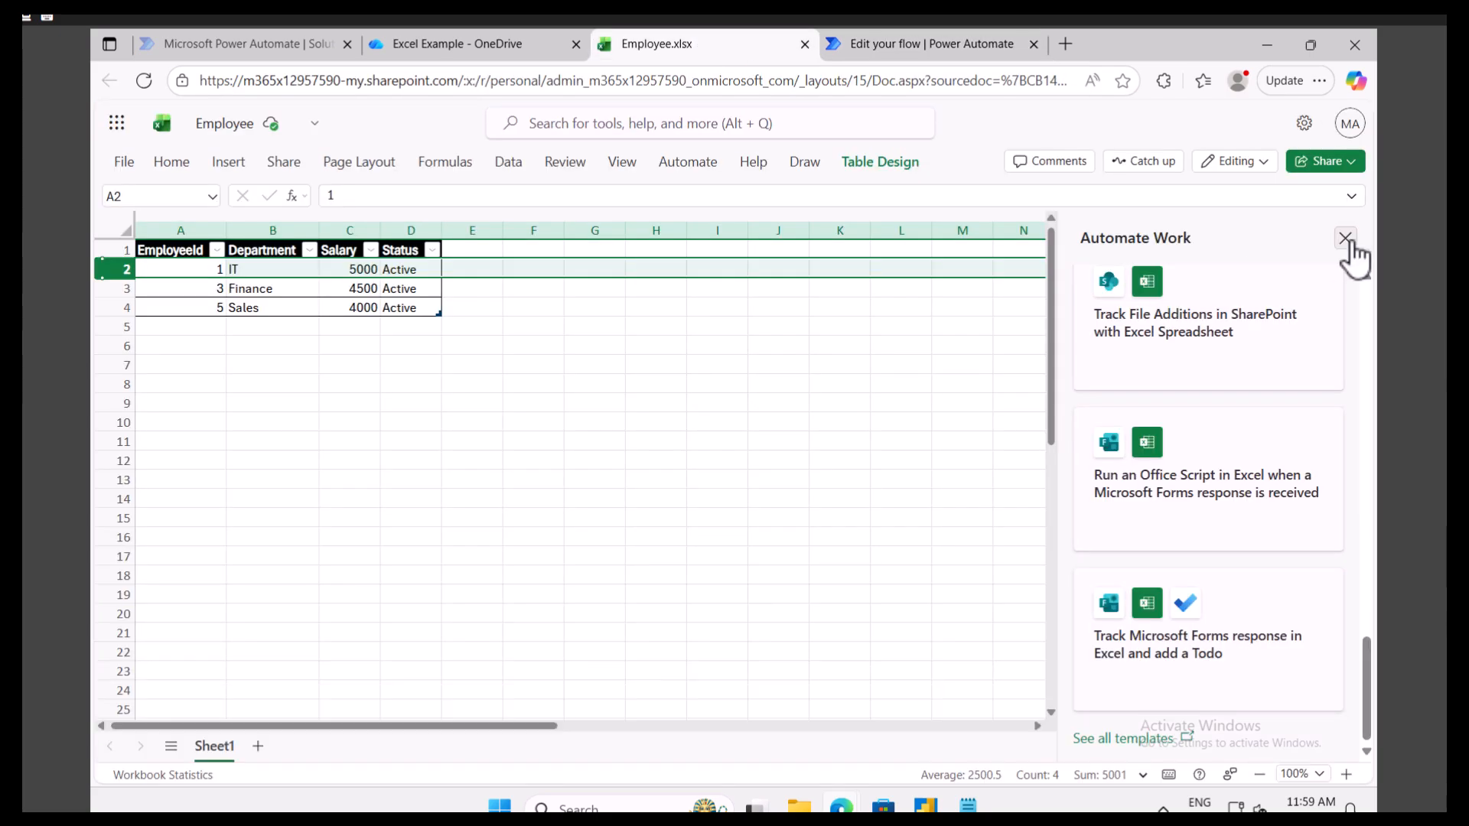
click(143, 80)
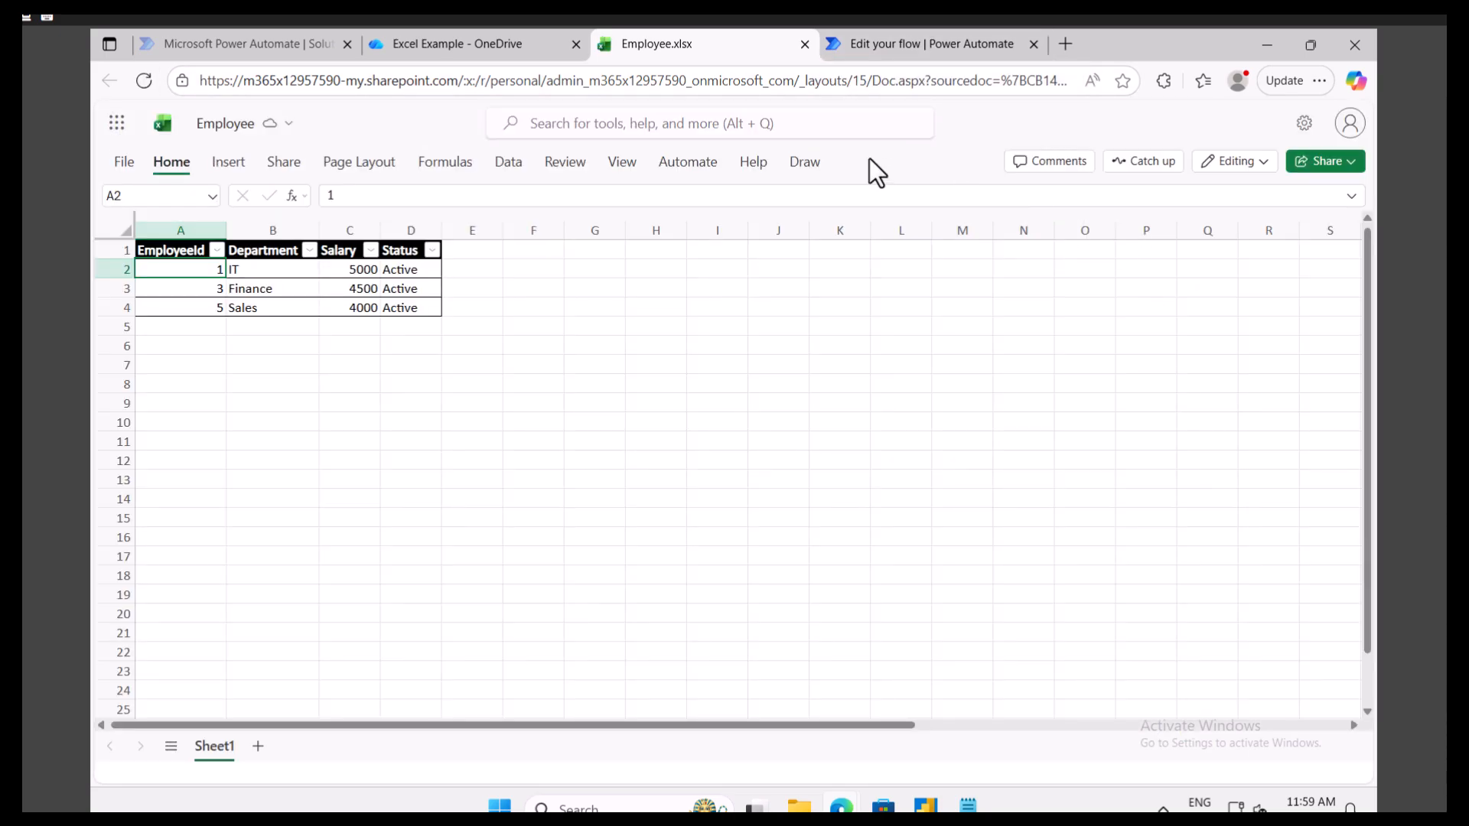
click(677, 163)
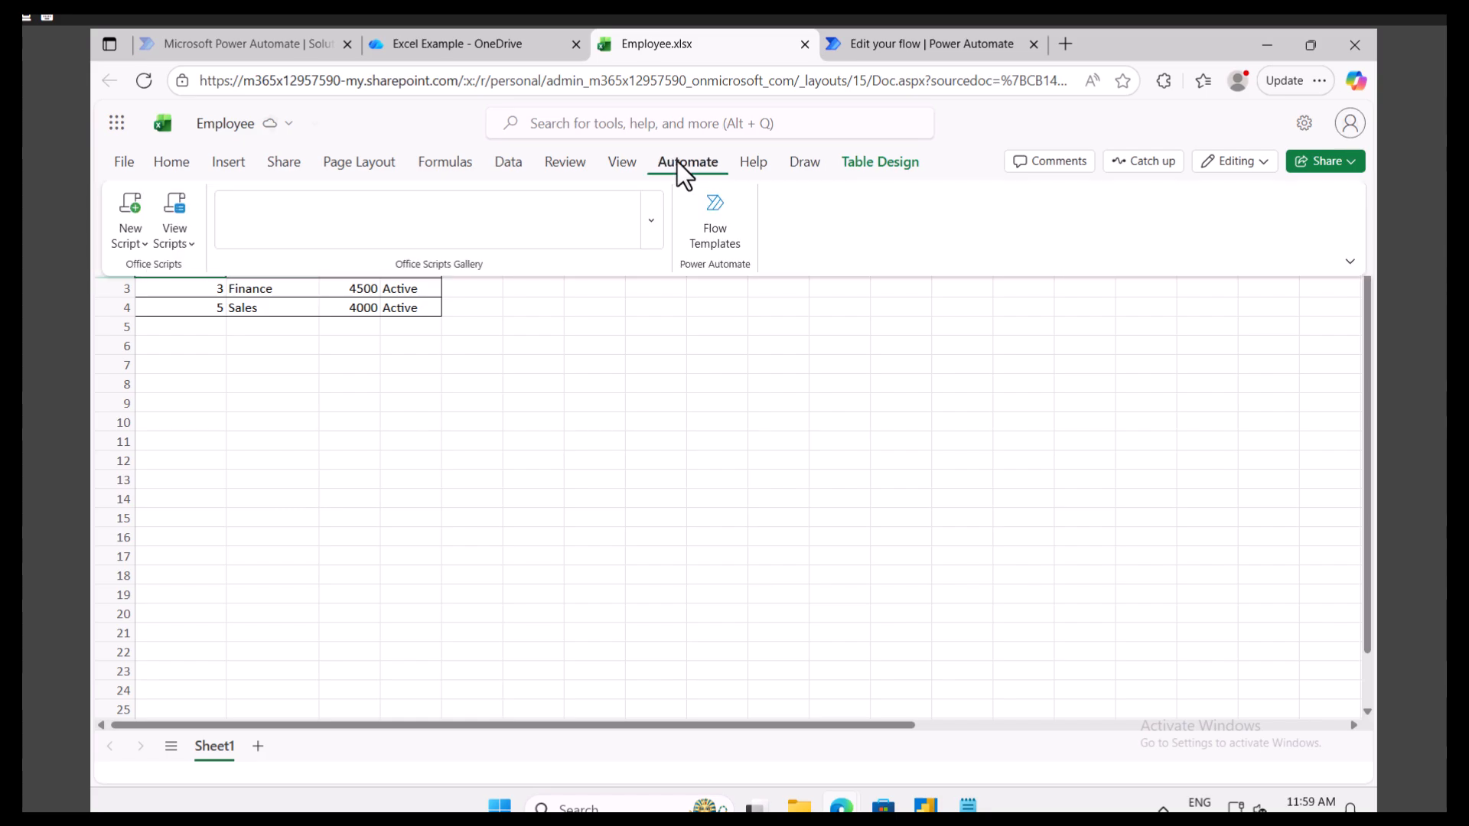
click(715, 229)
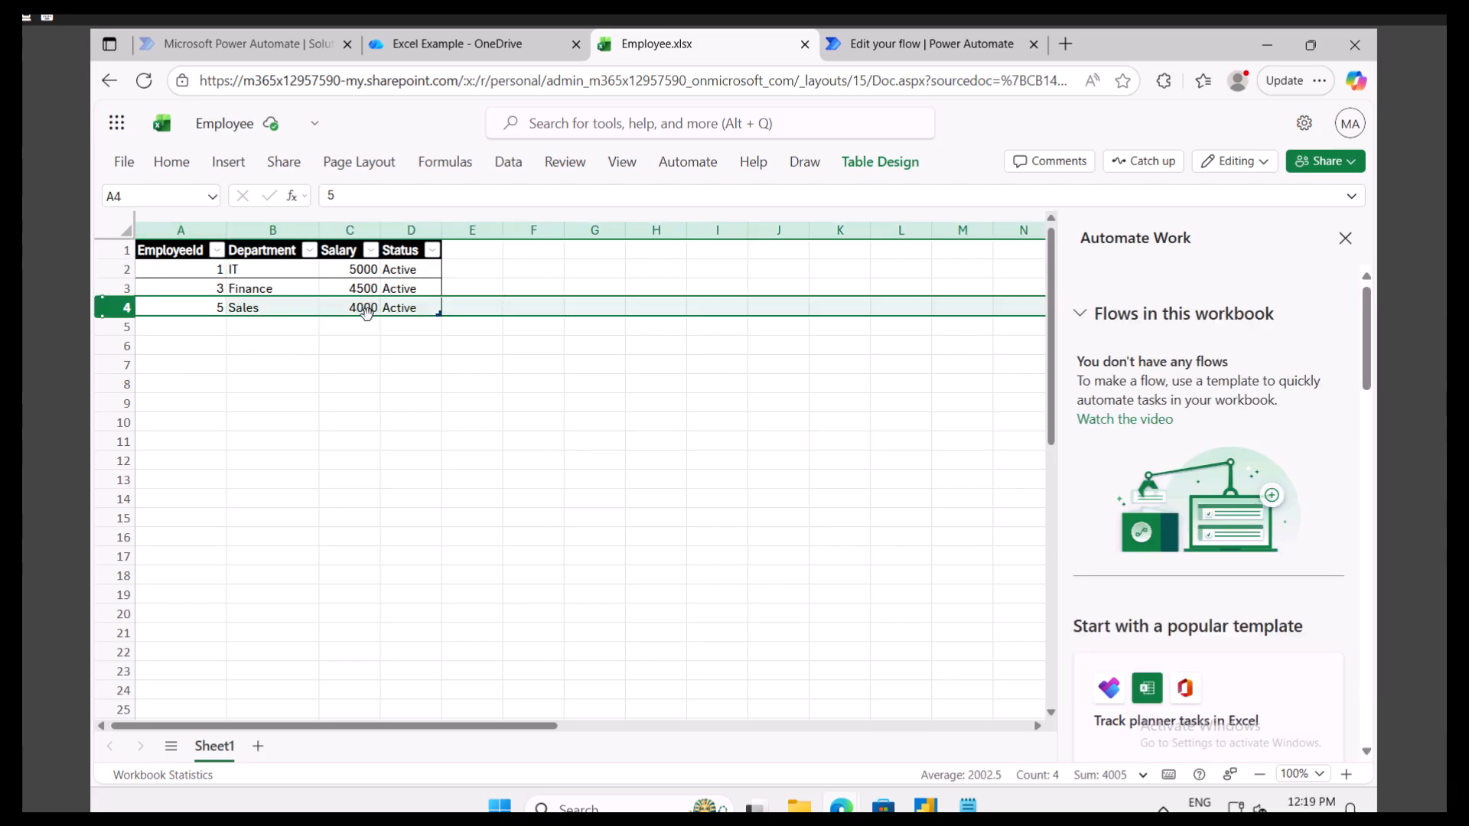
click(365, 308)
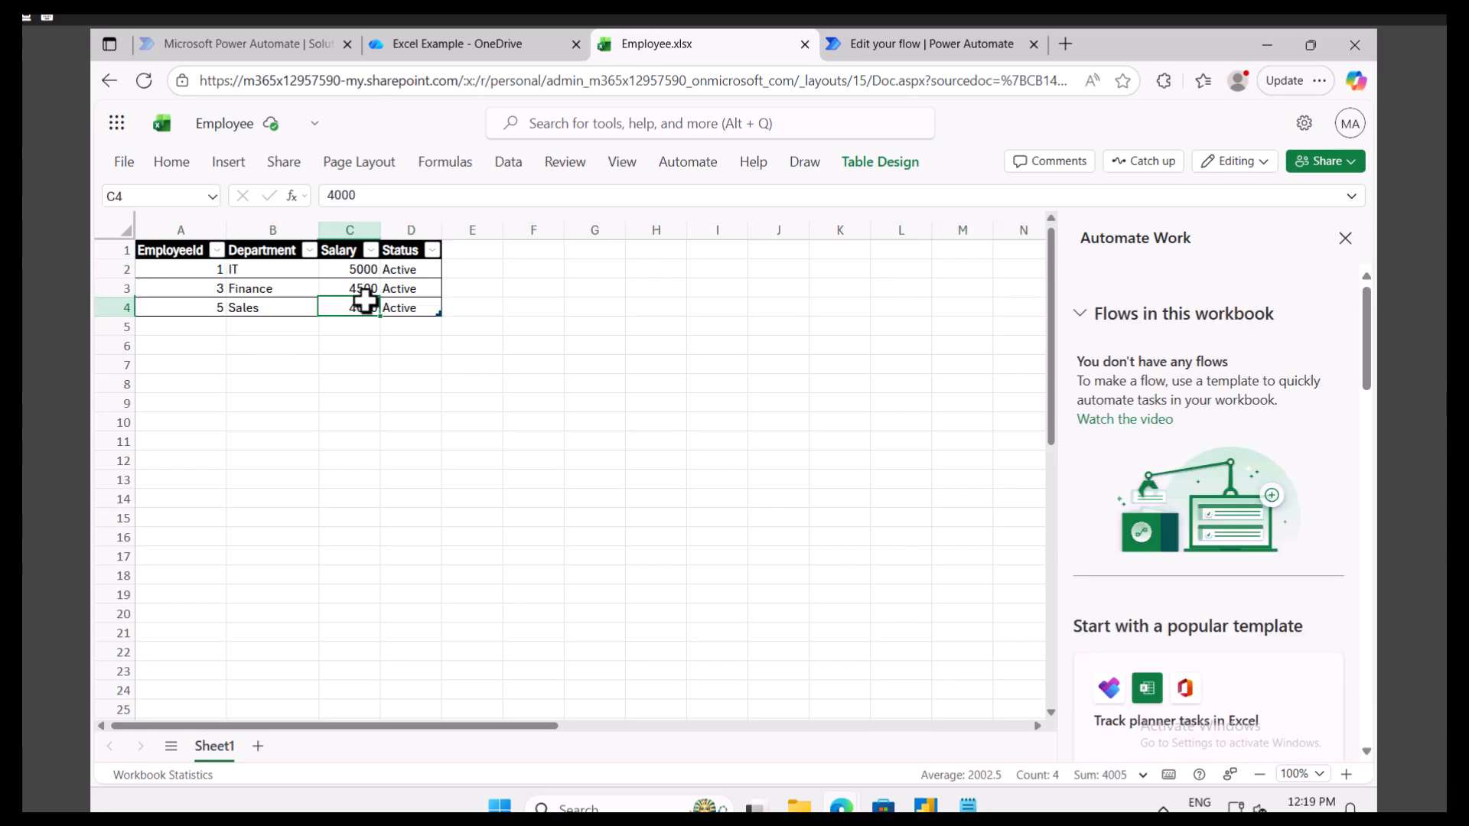
click(348, 289)
click(687, 162)
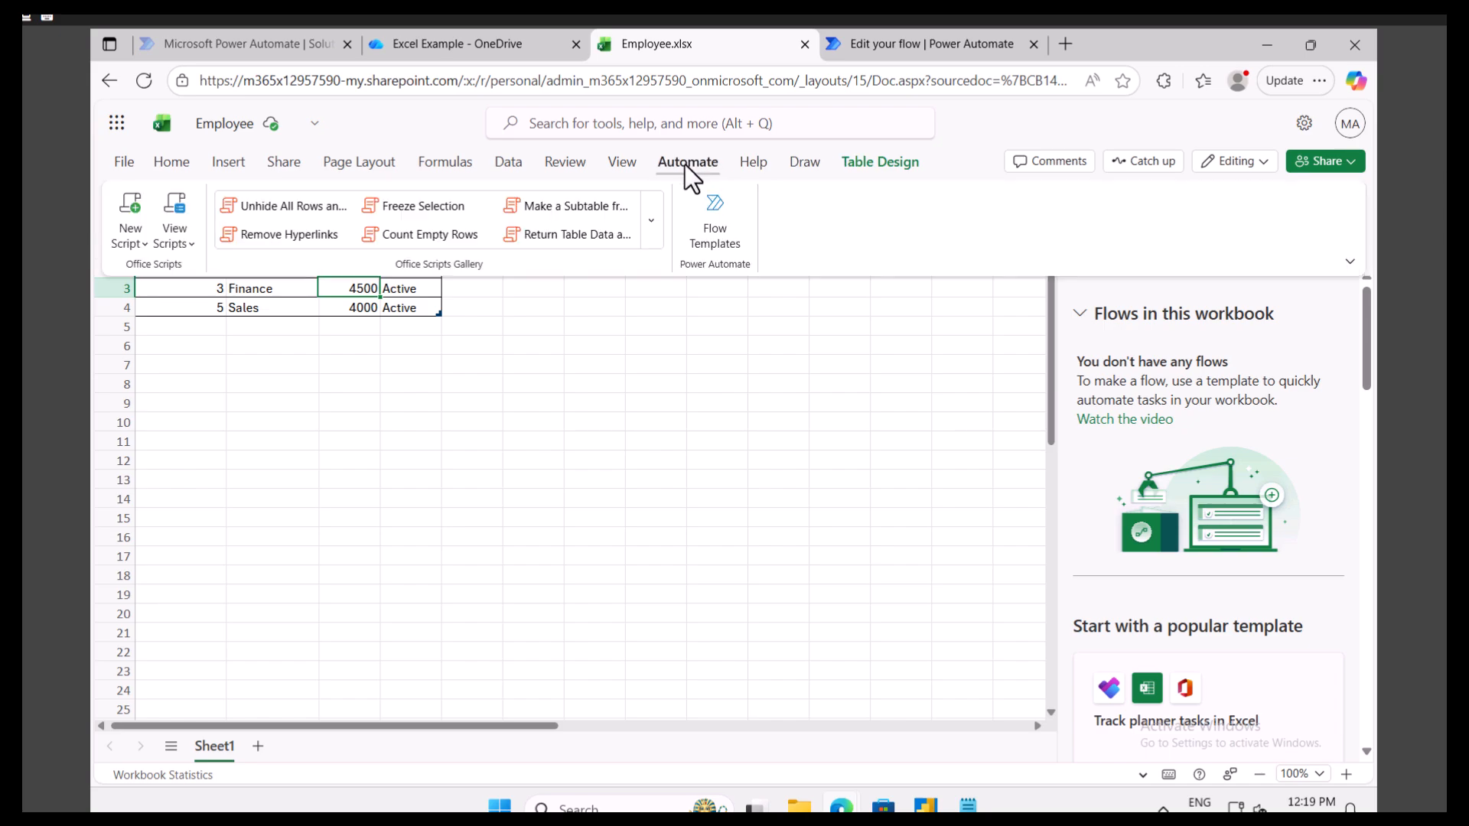
click(738, 403)
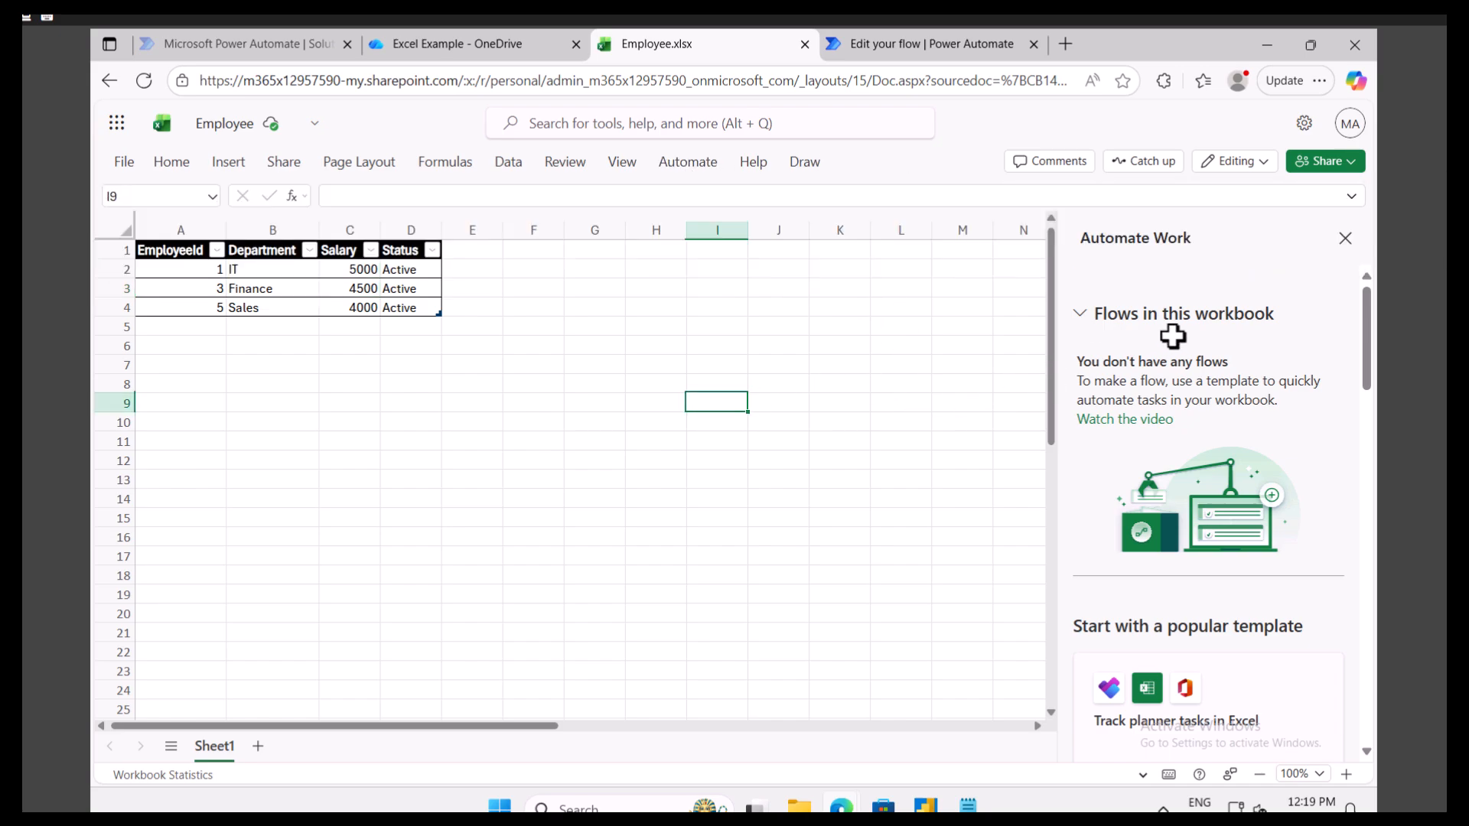
- Create a workbook flow named "Trigger email from excel" from the "Monitor incoming emails to an alias in an Excel worksheet" template, leaving its setup fields empty
scroll(1133, 499, down, 5)
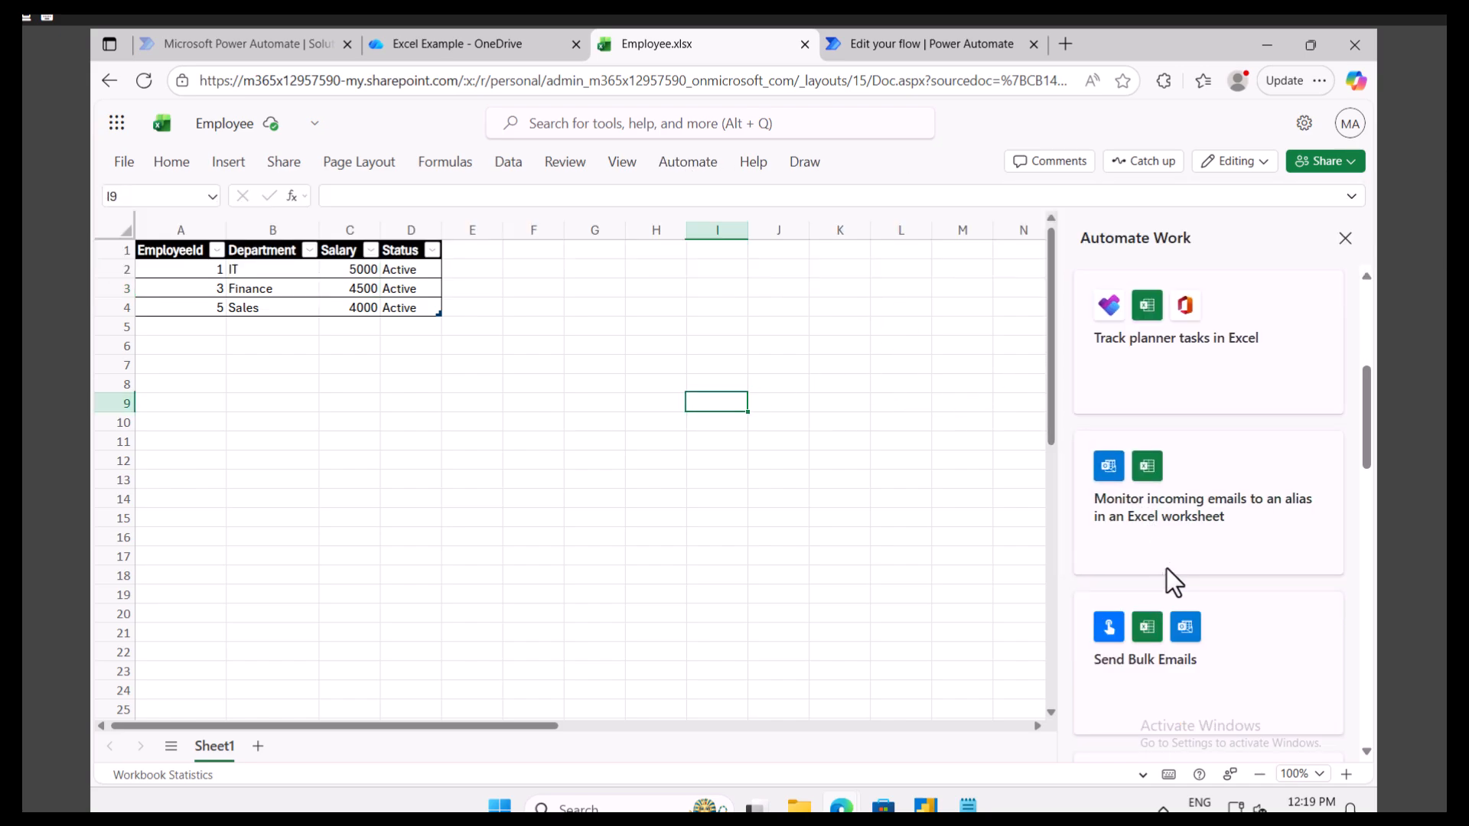
scroll(1187, 516, up, 5)
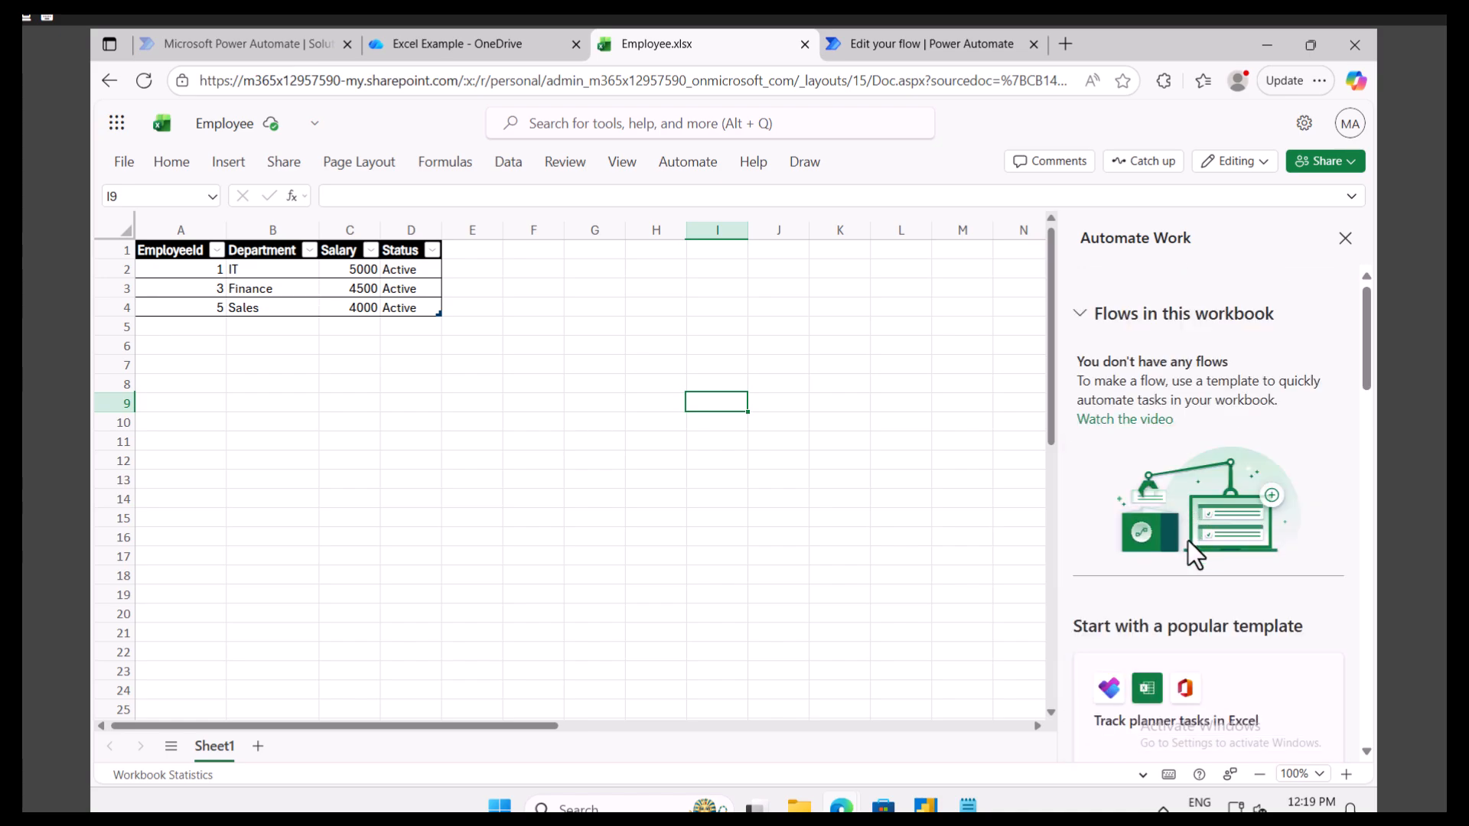
scroll(1189, 559, down, 3)
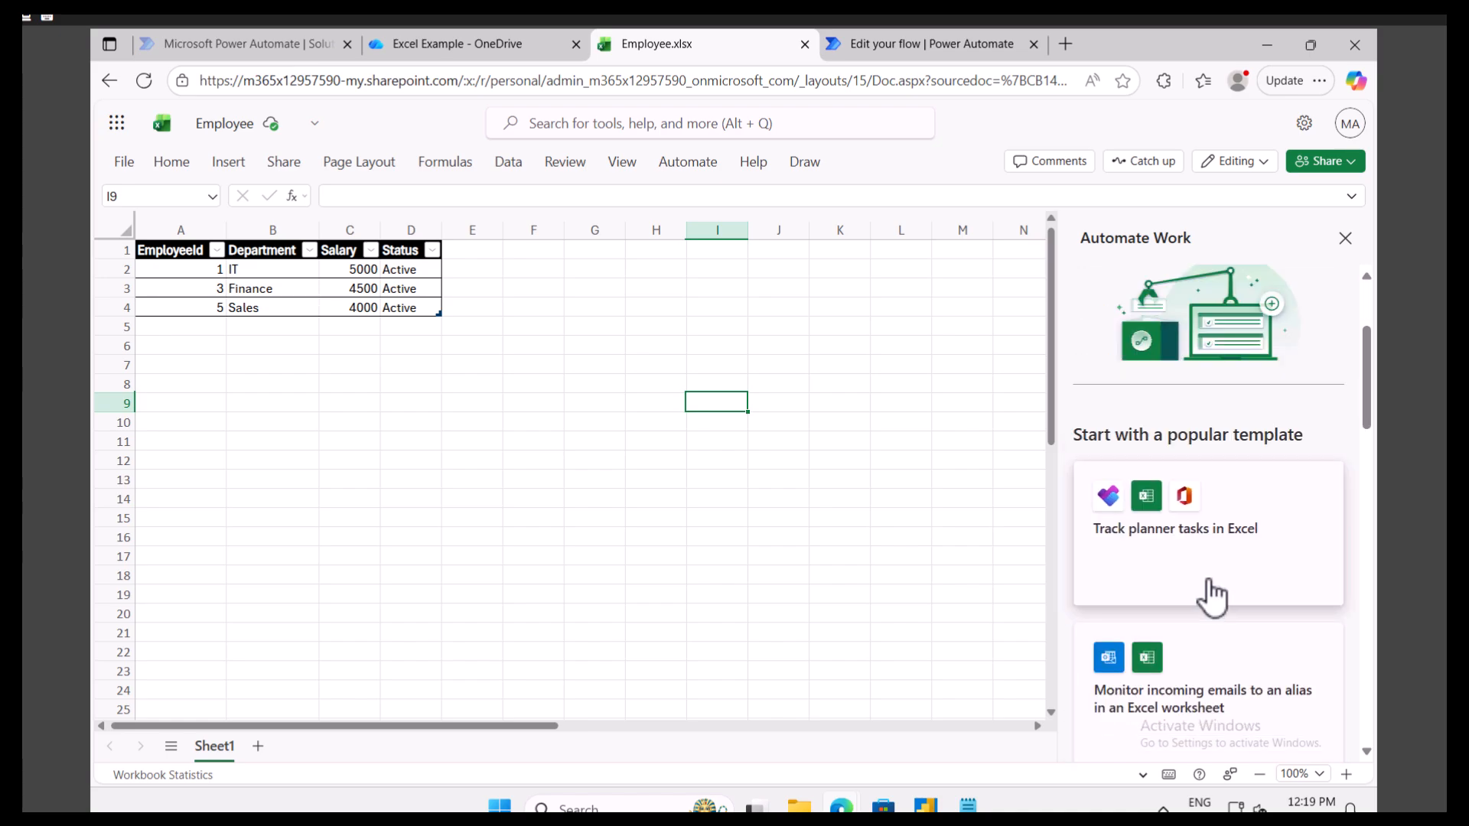
click(1205, 658)
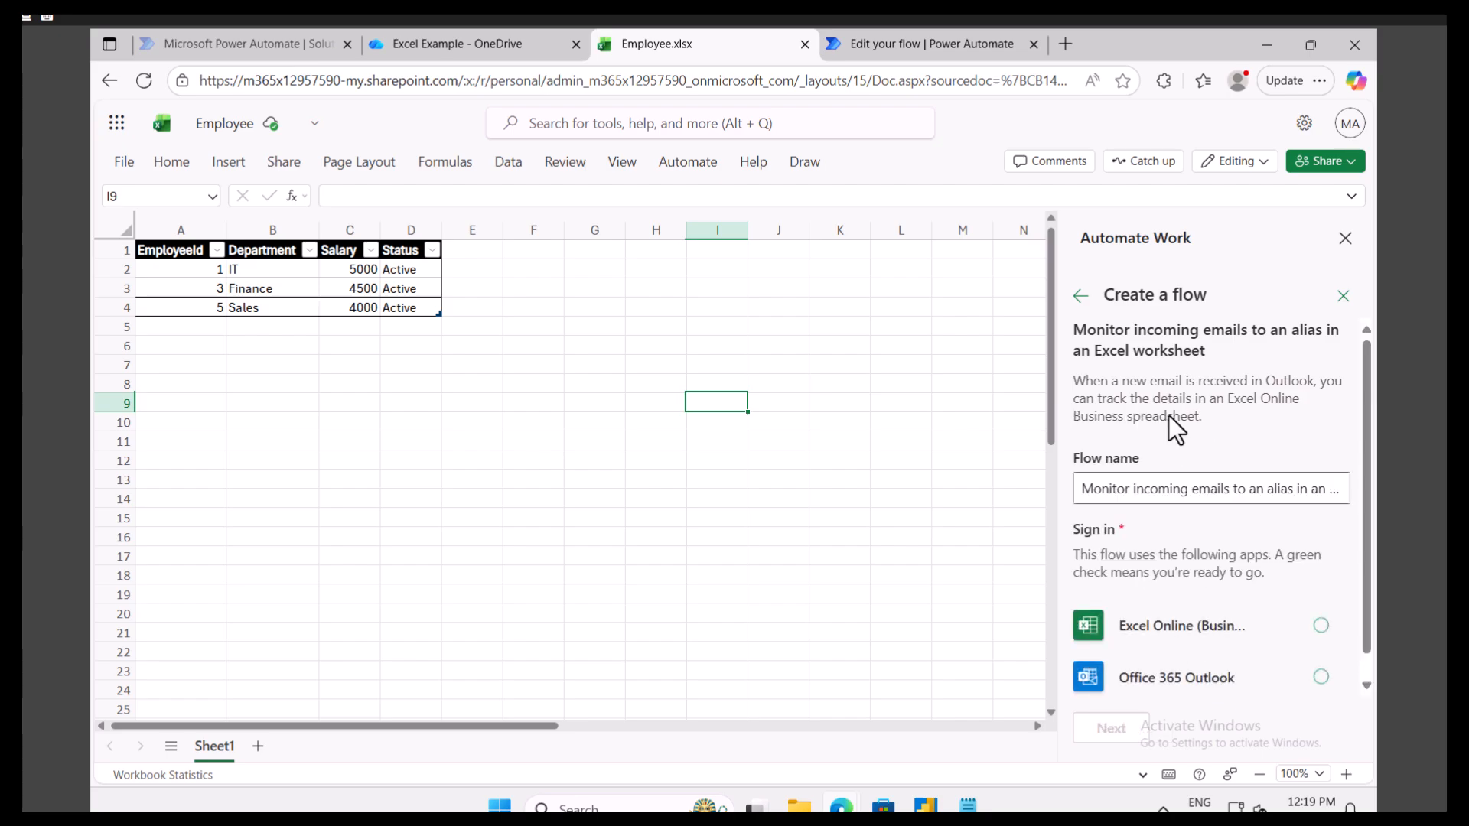
click(1166, 494)
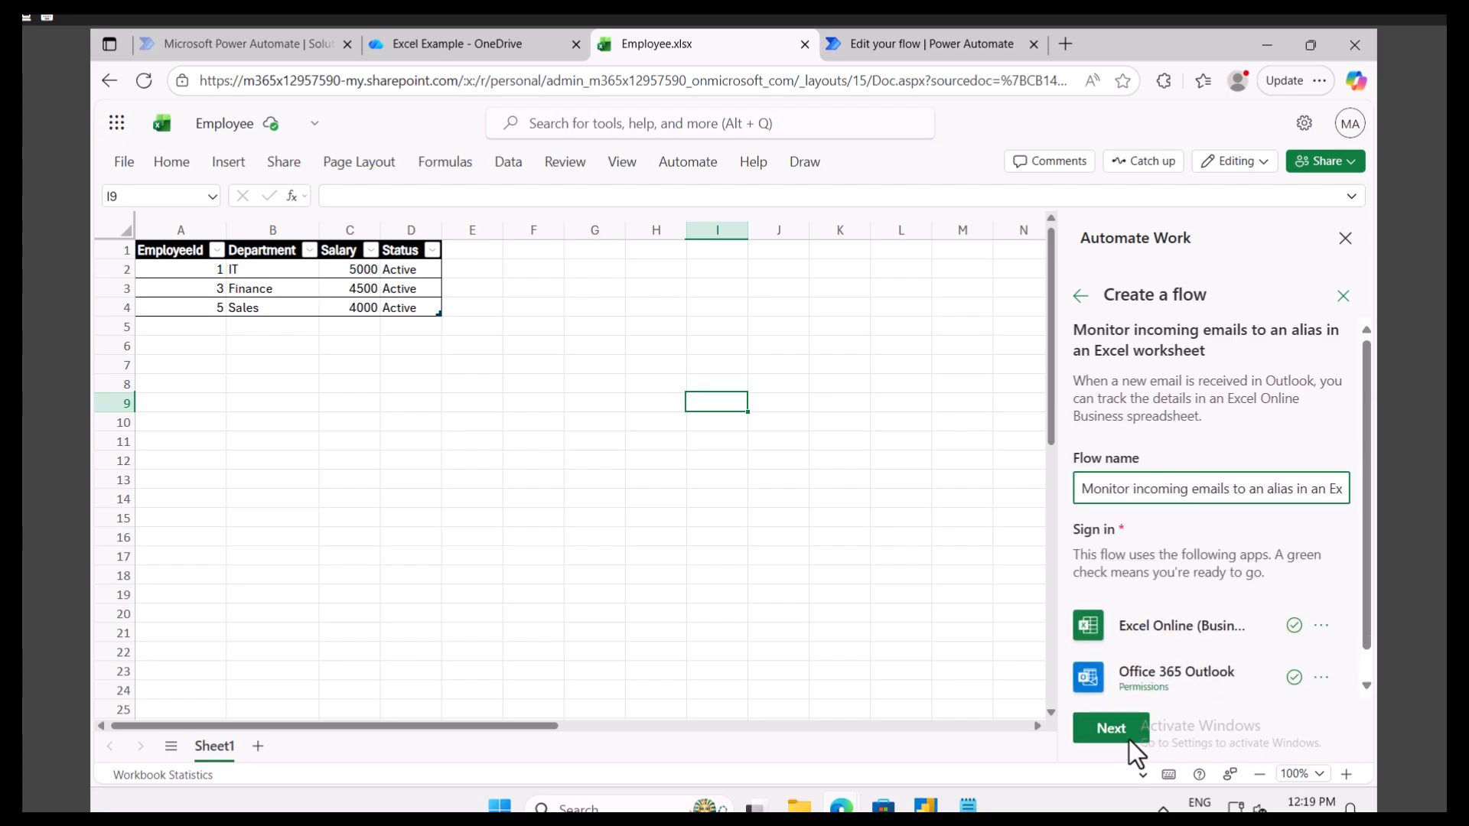
triple_click(1179, 490)
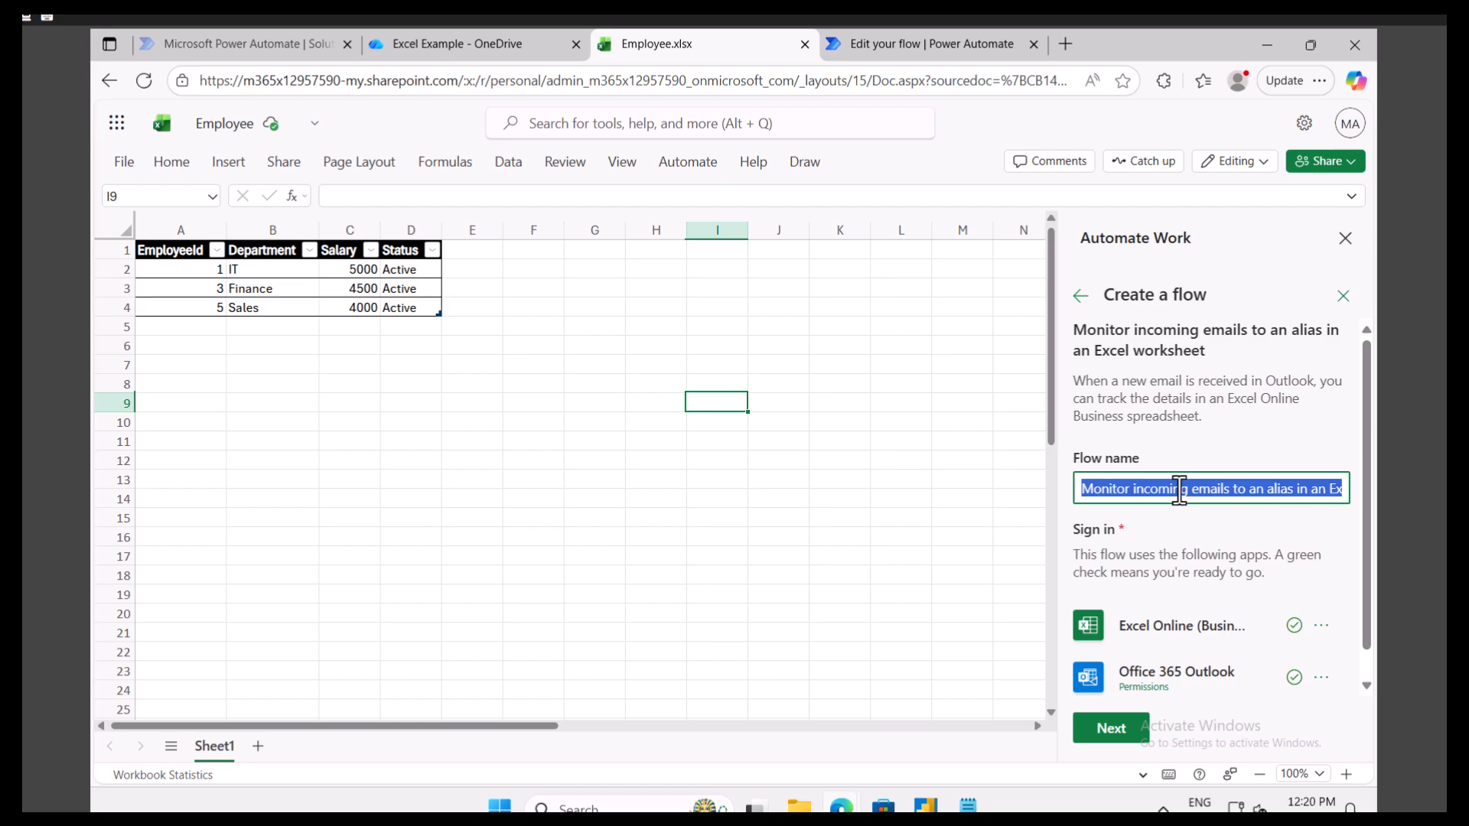
text(TR)
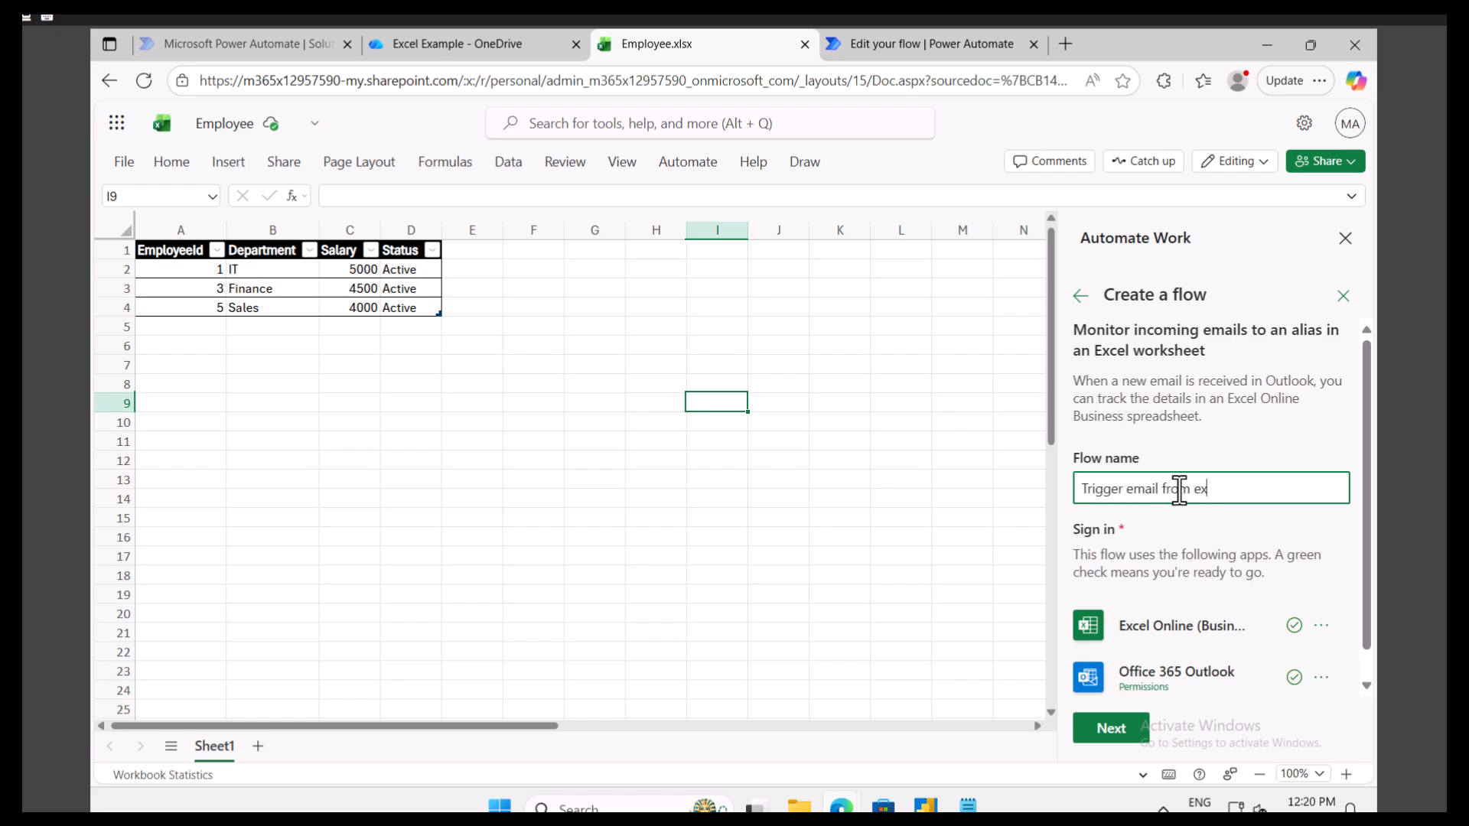
click(1111, 735)
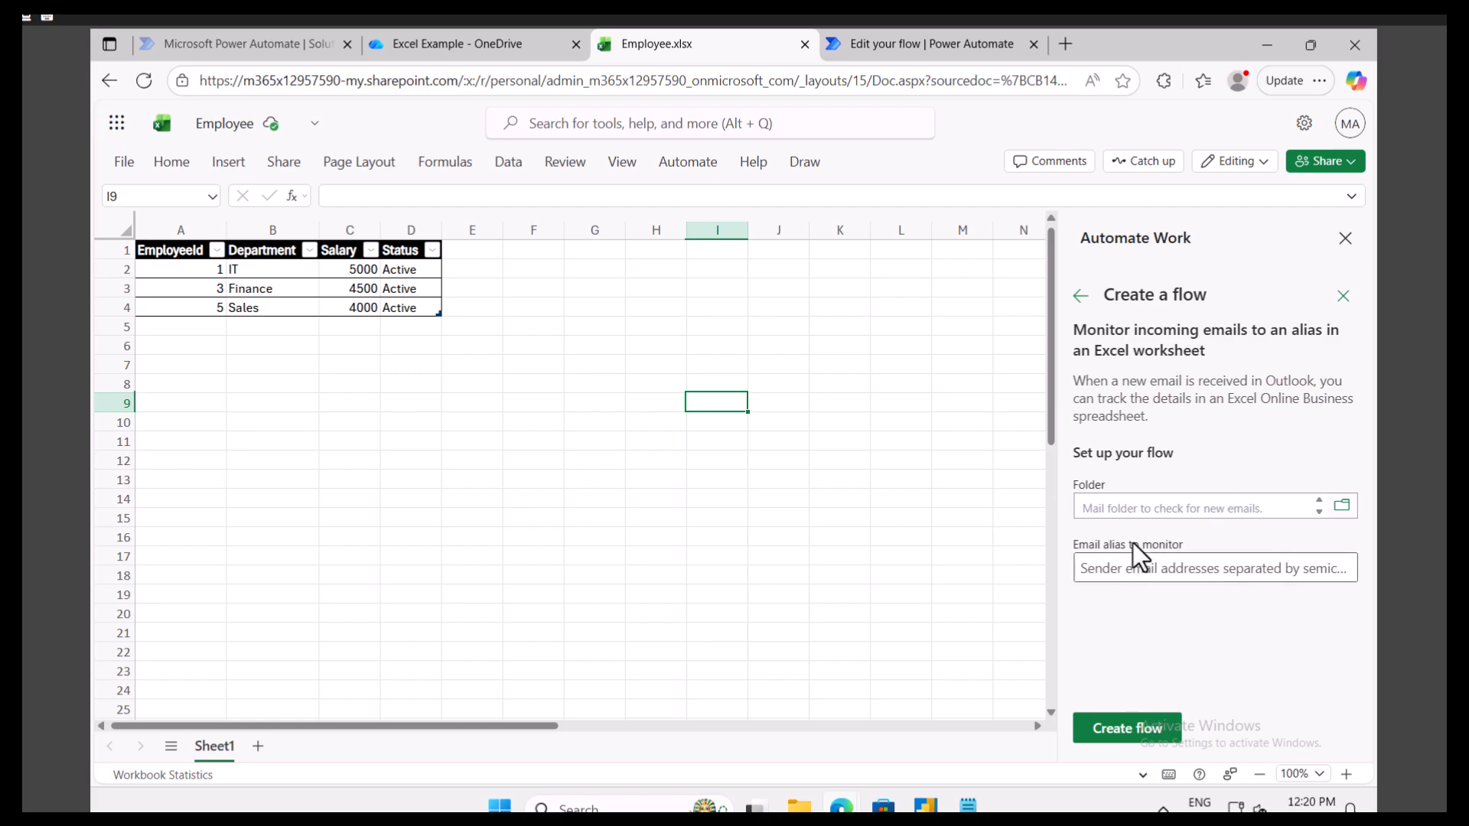
click(1119, 728)
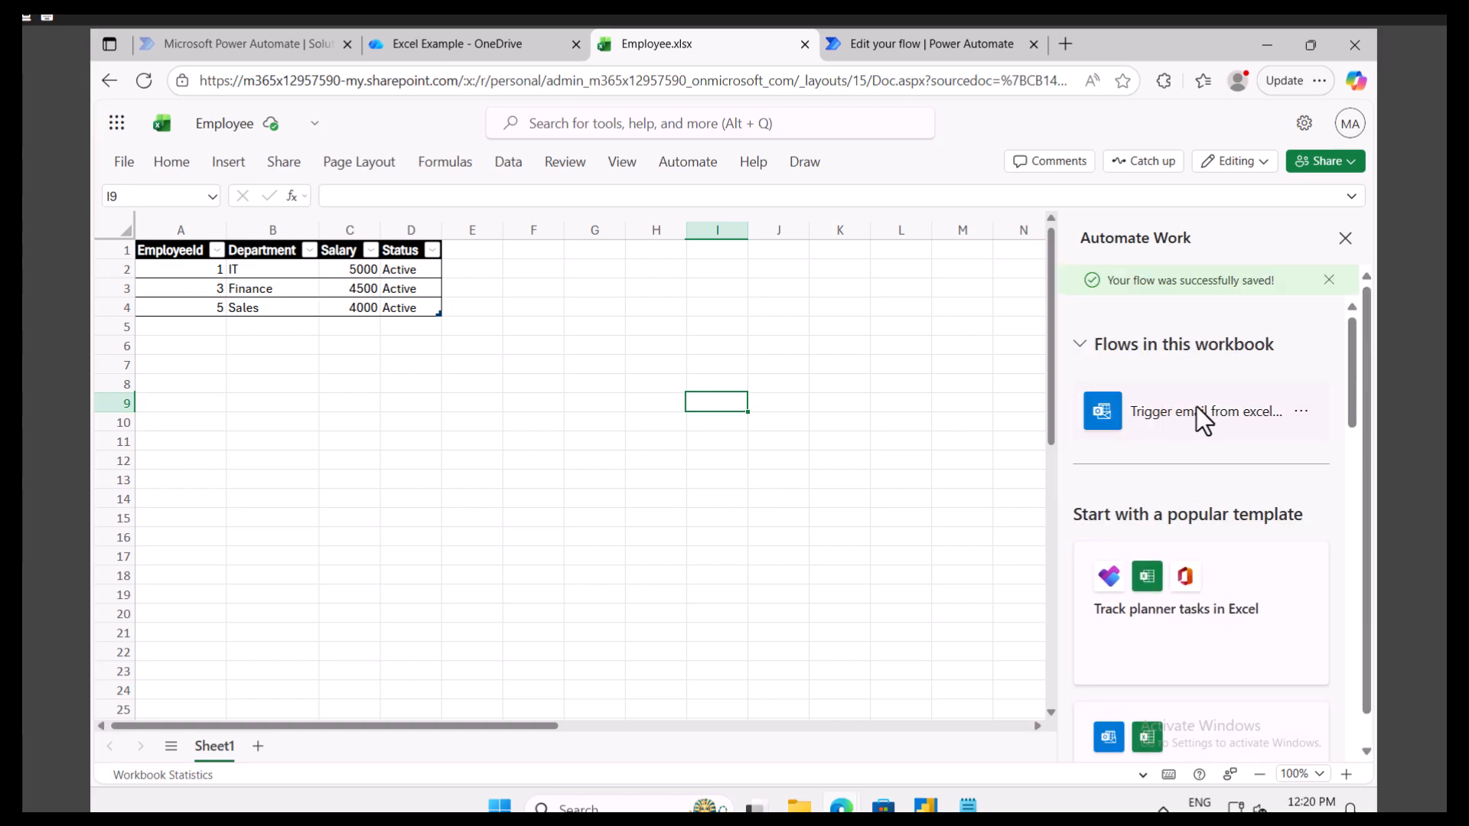
- Open the workbook flow "Trigger email from excel" for editing in Power Automate
click(1300, 412)
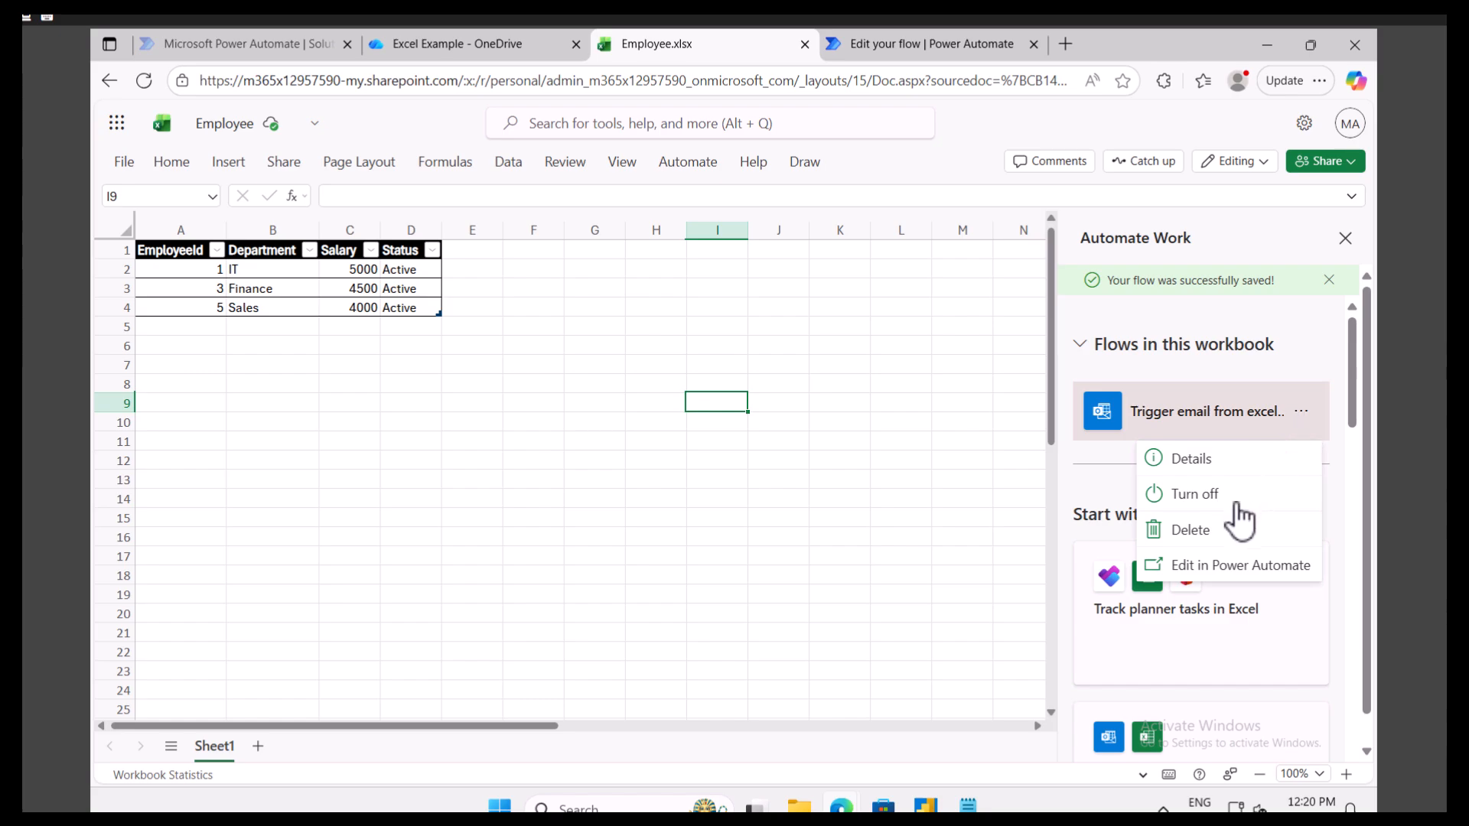
click(1223, 570)
click(1041, 43)
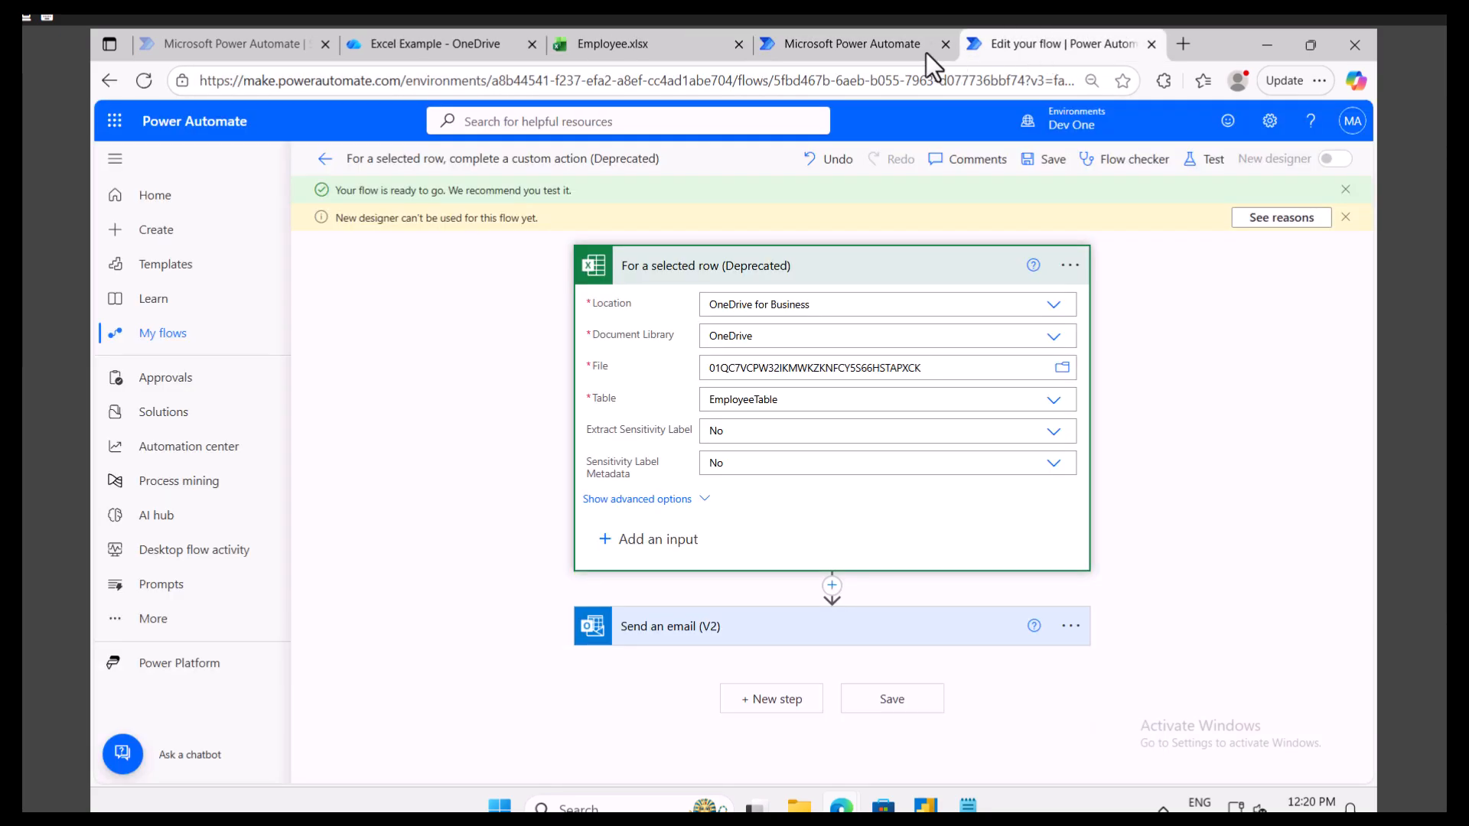
click(894, 46)
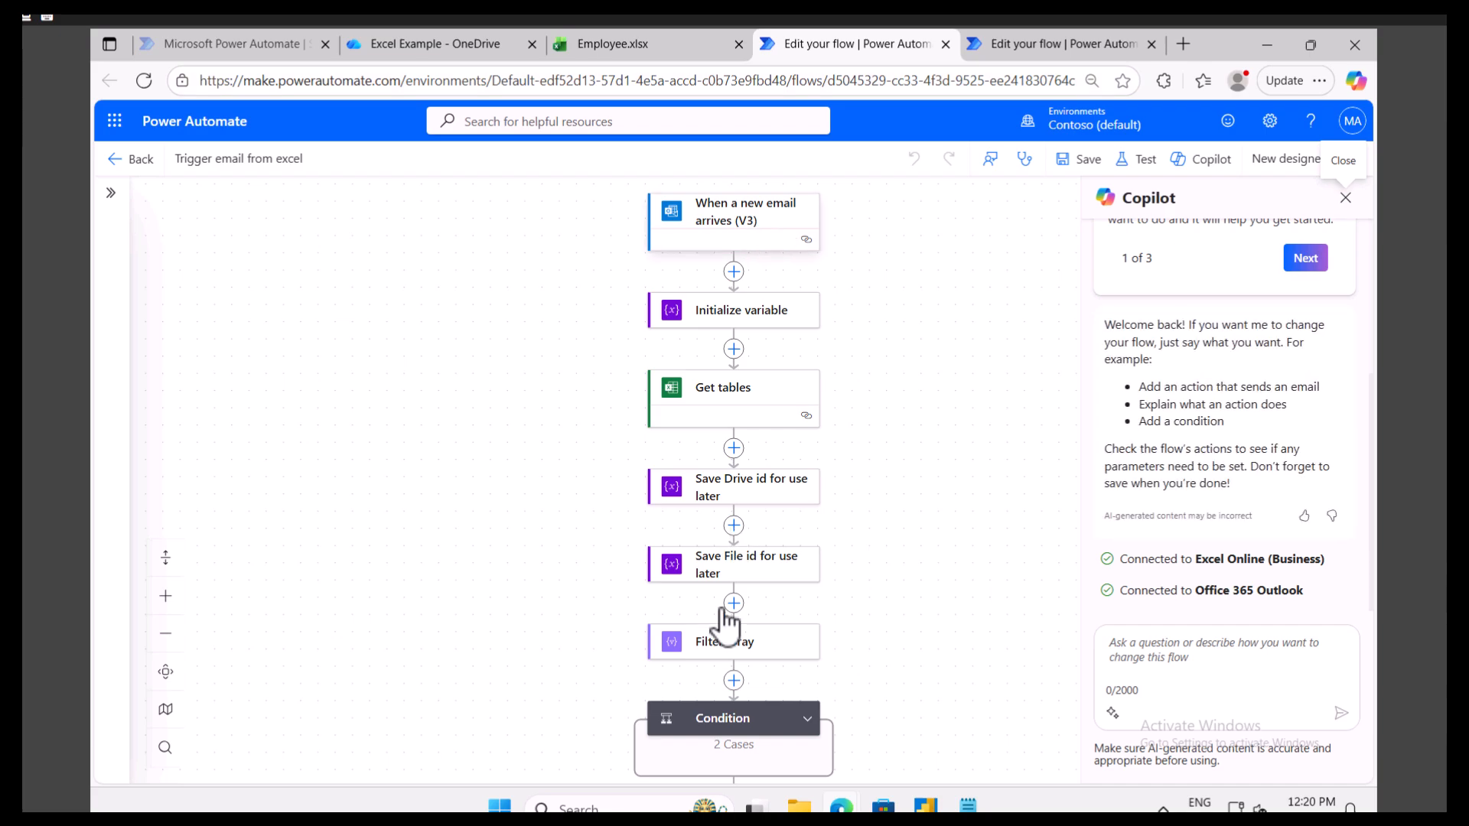
- Delete the Condition and the Excel add-a-row action at the end of the flow
scroll(731, 604, down, 3)
right_click(731, 475)
click(776, 490)
click(942, 496)
right_click(736, 484)
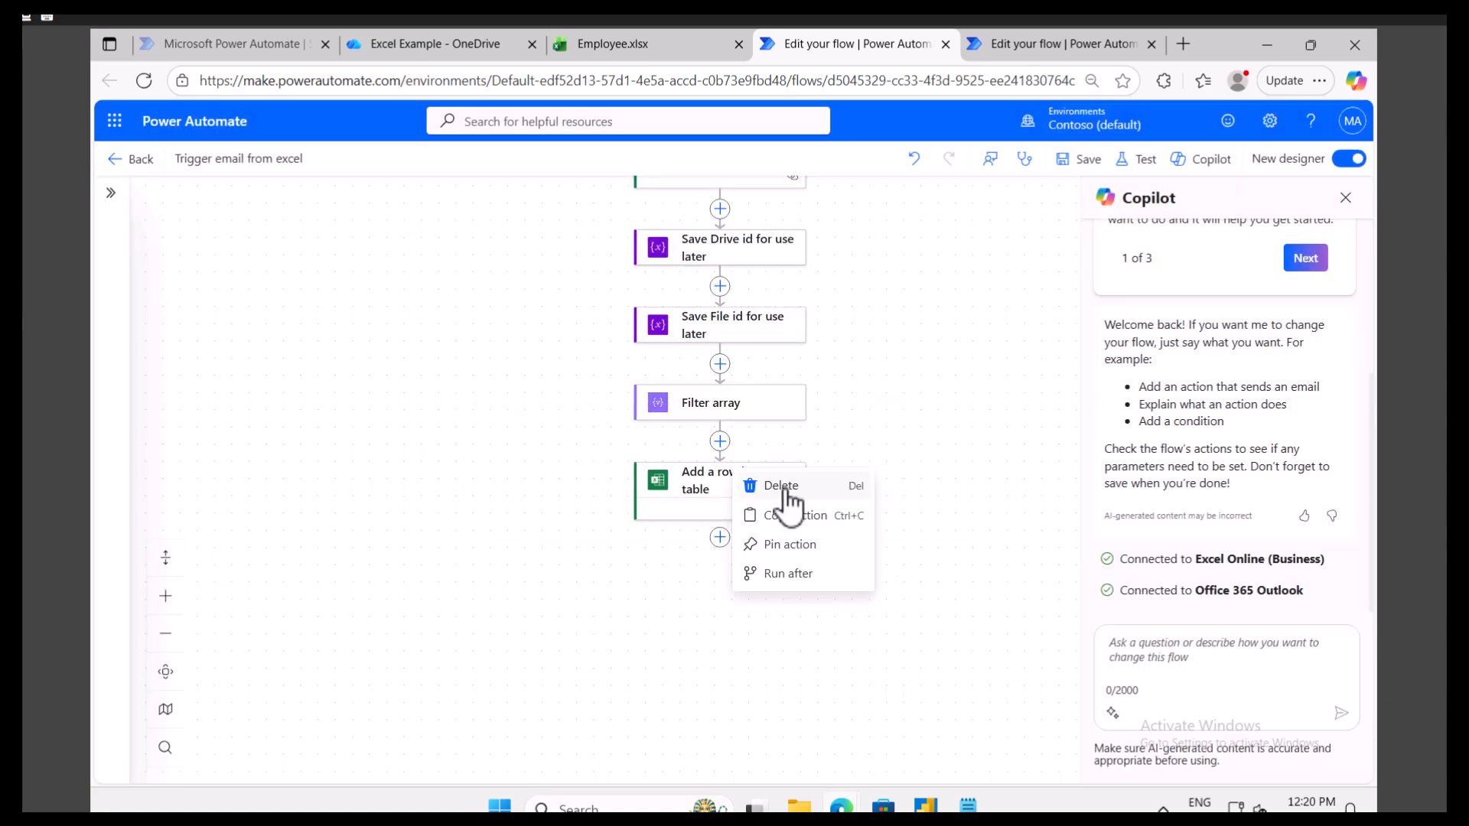
click(780, 484)
click(926, 496)
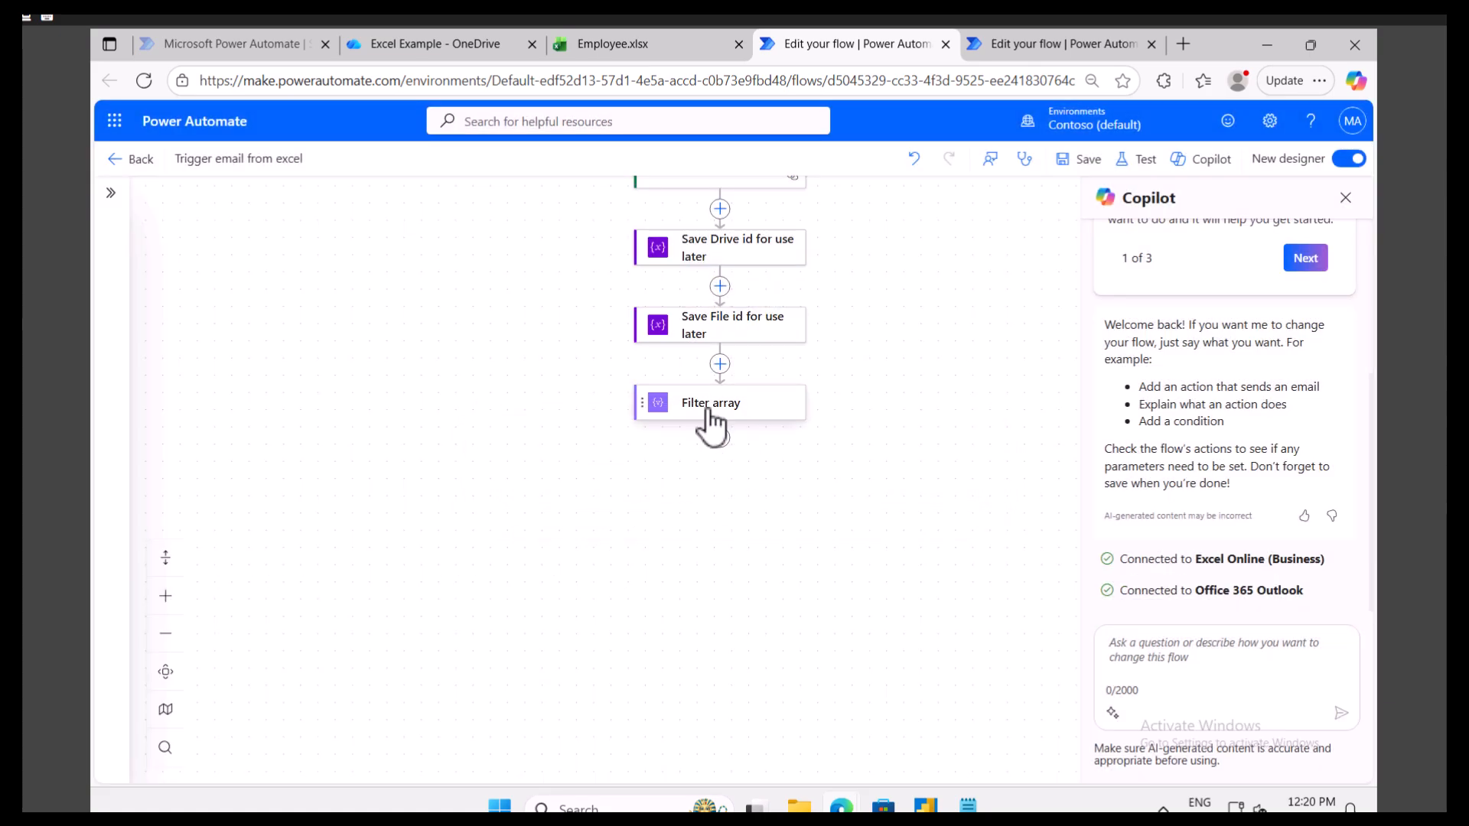
- Delete the Filter array, "Save File id for use later" and "Save Drive id for use later" actions from the flow
right_click(706, 423)
click(751, 421)
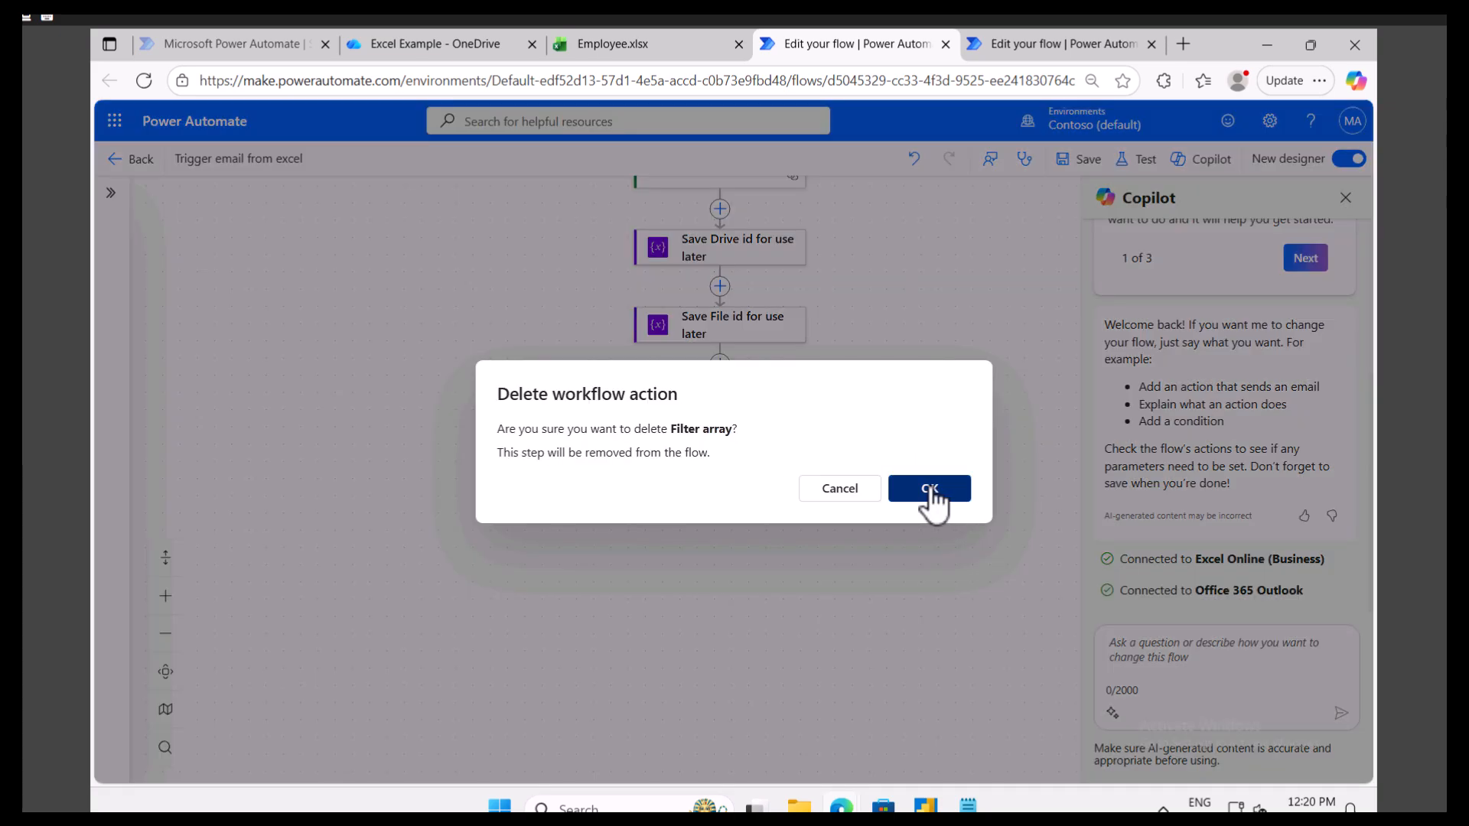
click(927, 493)
right_click(756, 579)
click(792, 583)
click(941, 502)
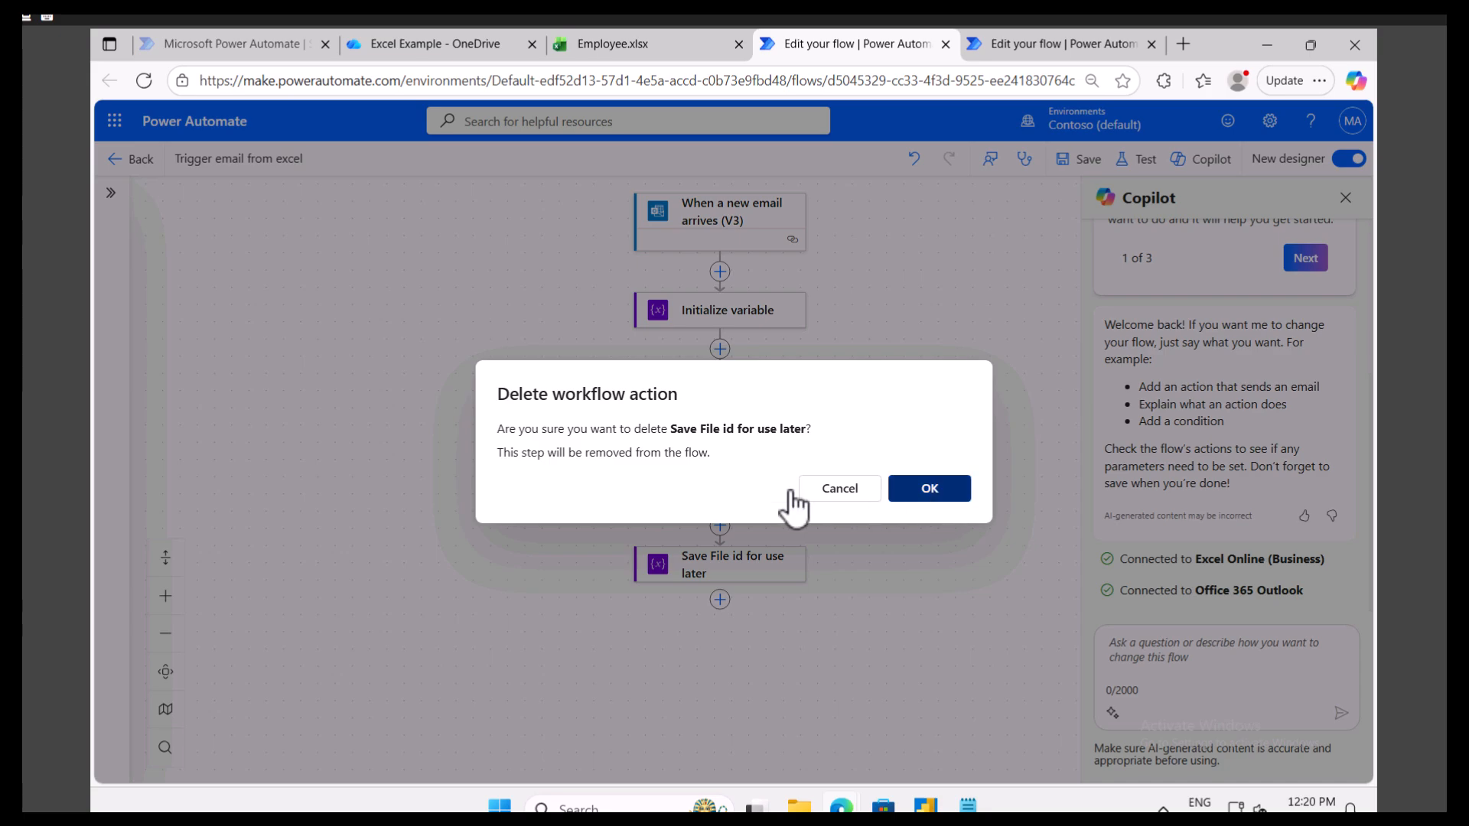
right_click(782, 493)
click(792, 494)
click(928, 493)
- Delete the Get tables and Initialize variable actions, leaving only the trigger in the flow
right_click(728, 394)
click(781, 413)
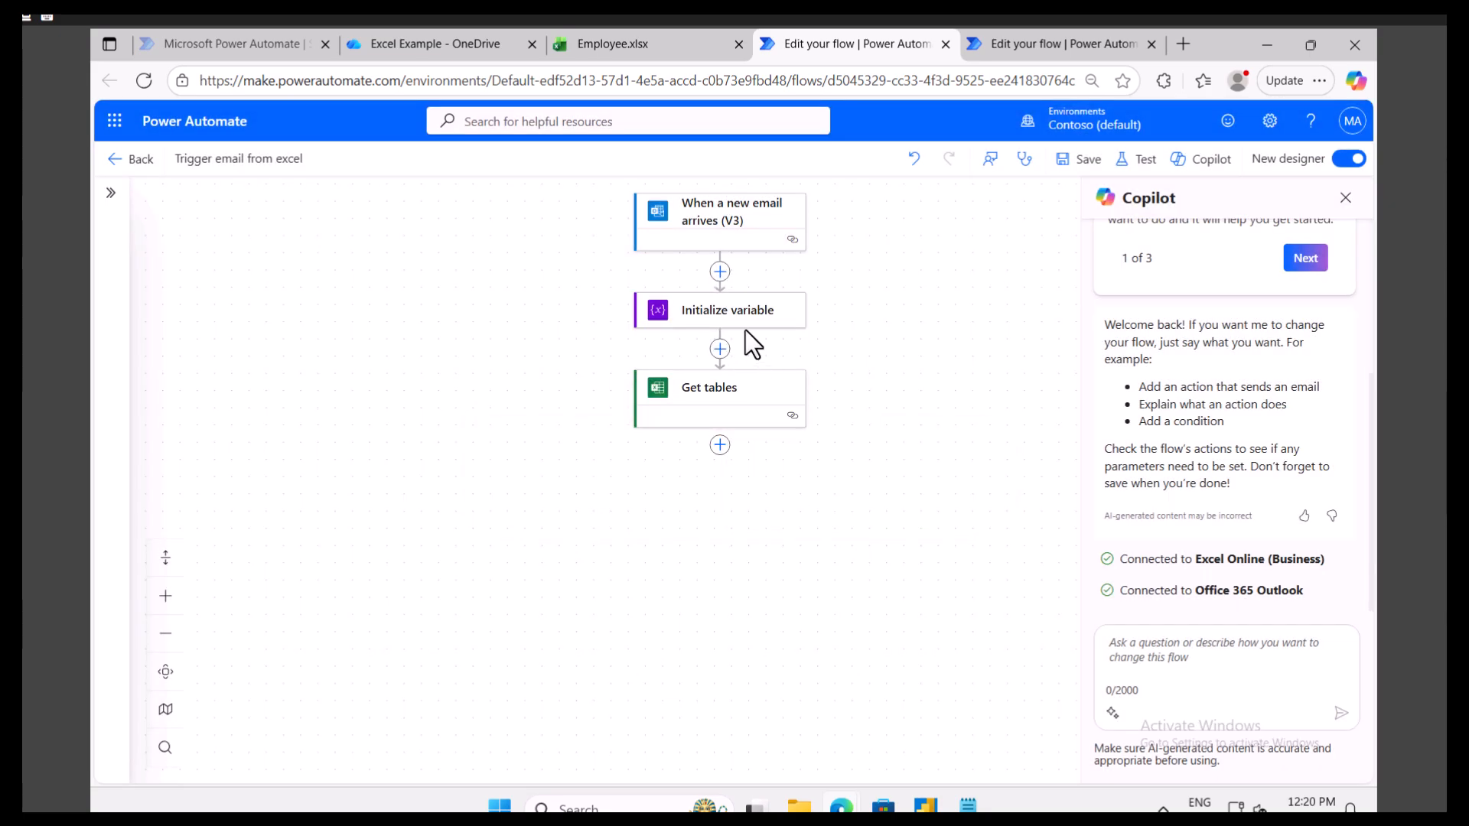
click(935, 482)
right_click(749, 306)
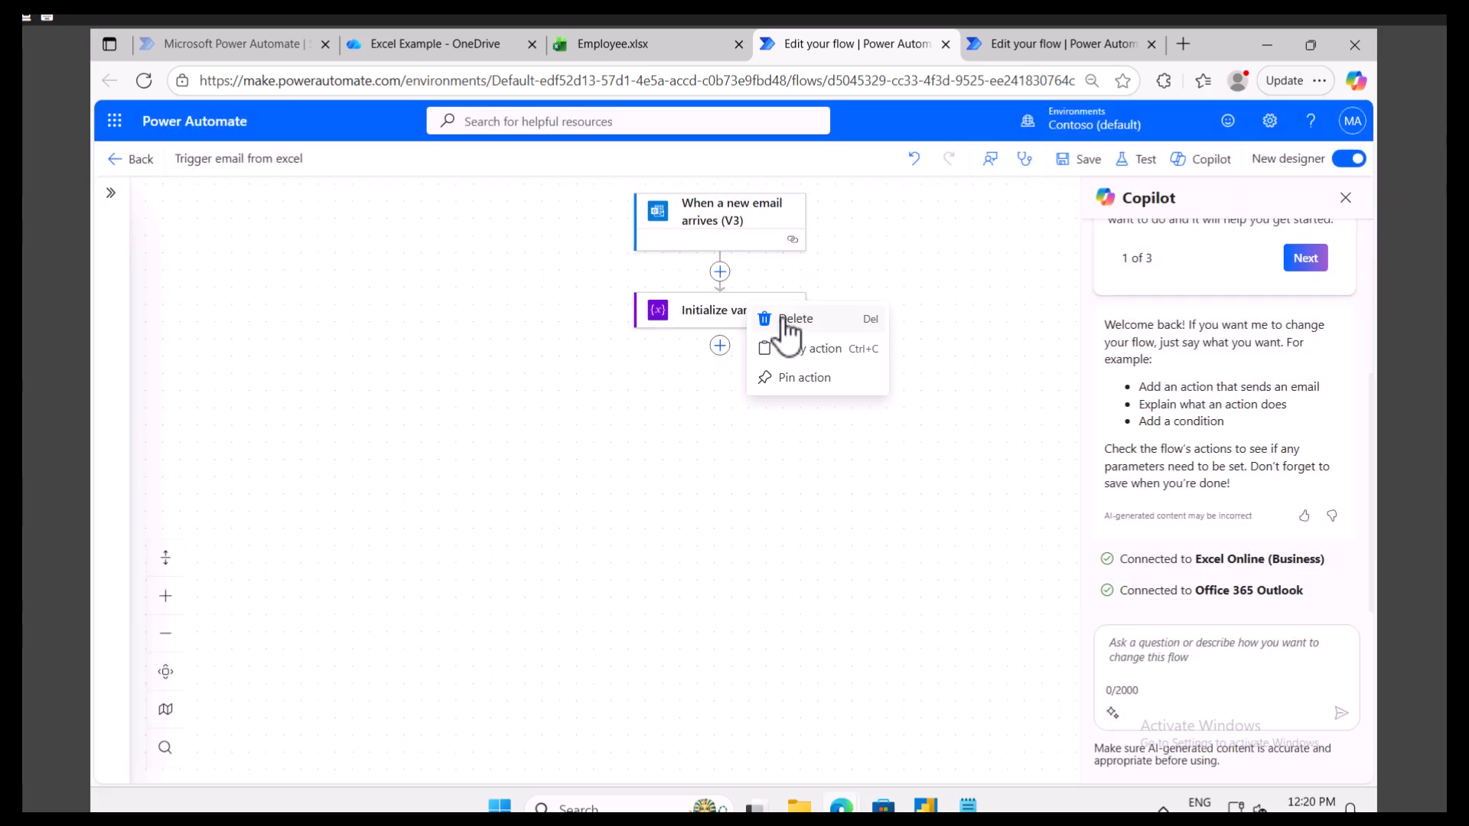
click(788, 318)
click(927, 484)
- Replace the "When a new email arrives (V3)" trigger with the Excel Online For Business trigger "For a selected row"
right_click(740, 224)
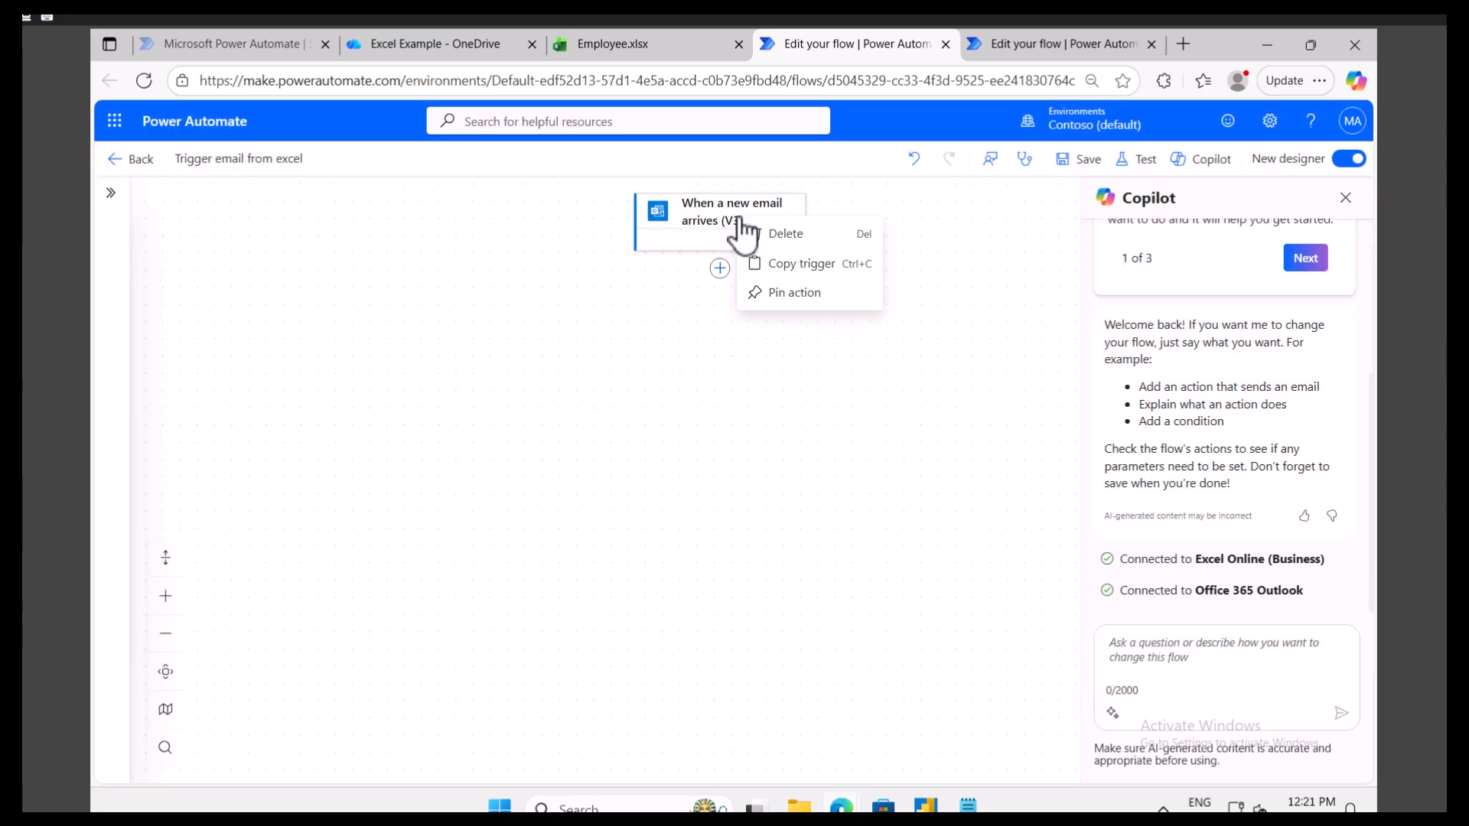
click(777, 233)
click(923, 487)
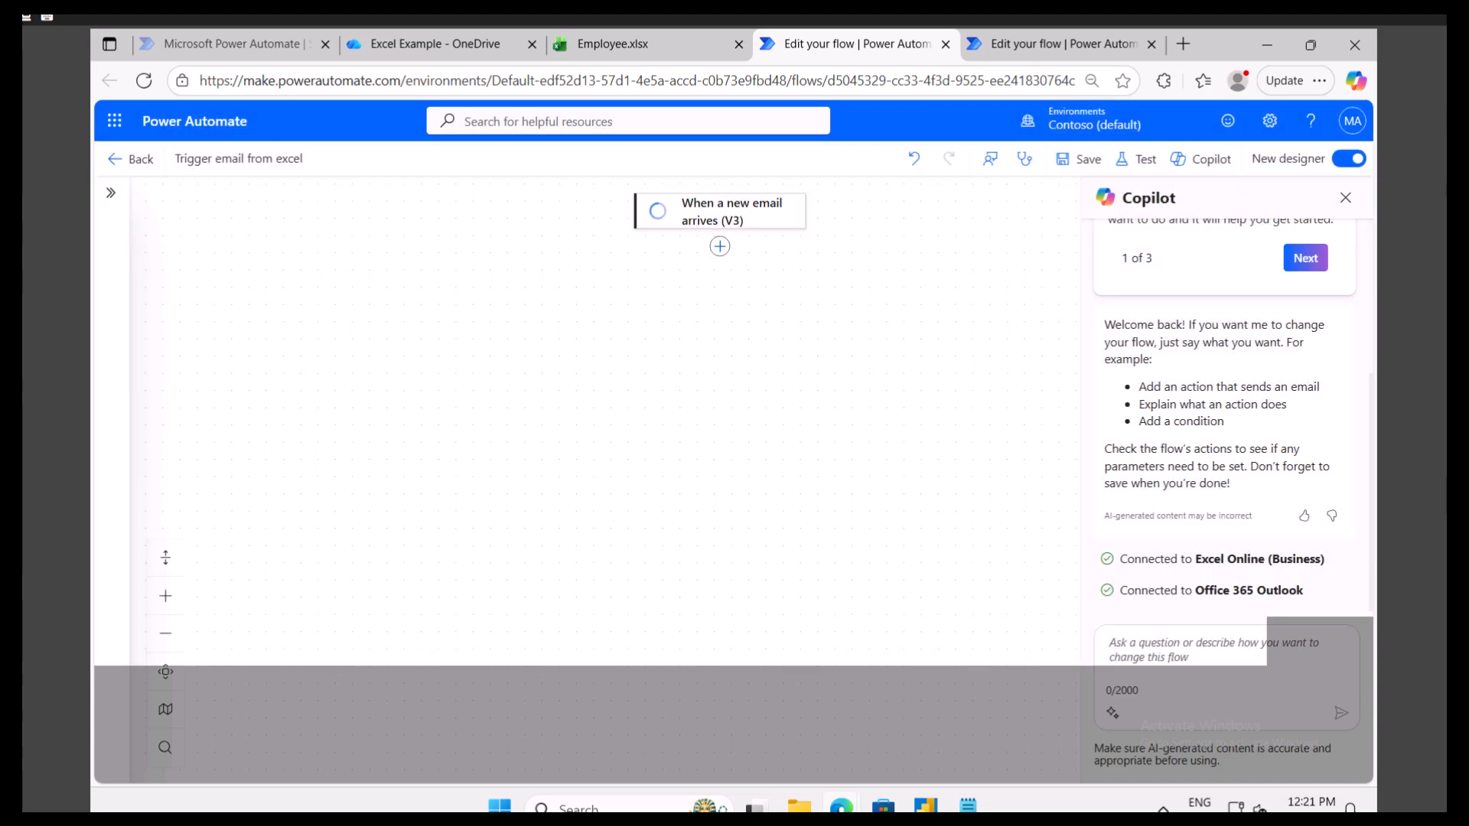
click(715, 227)
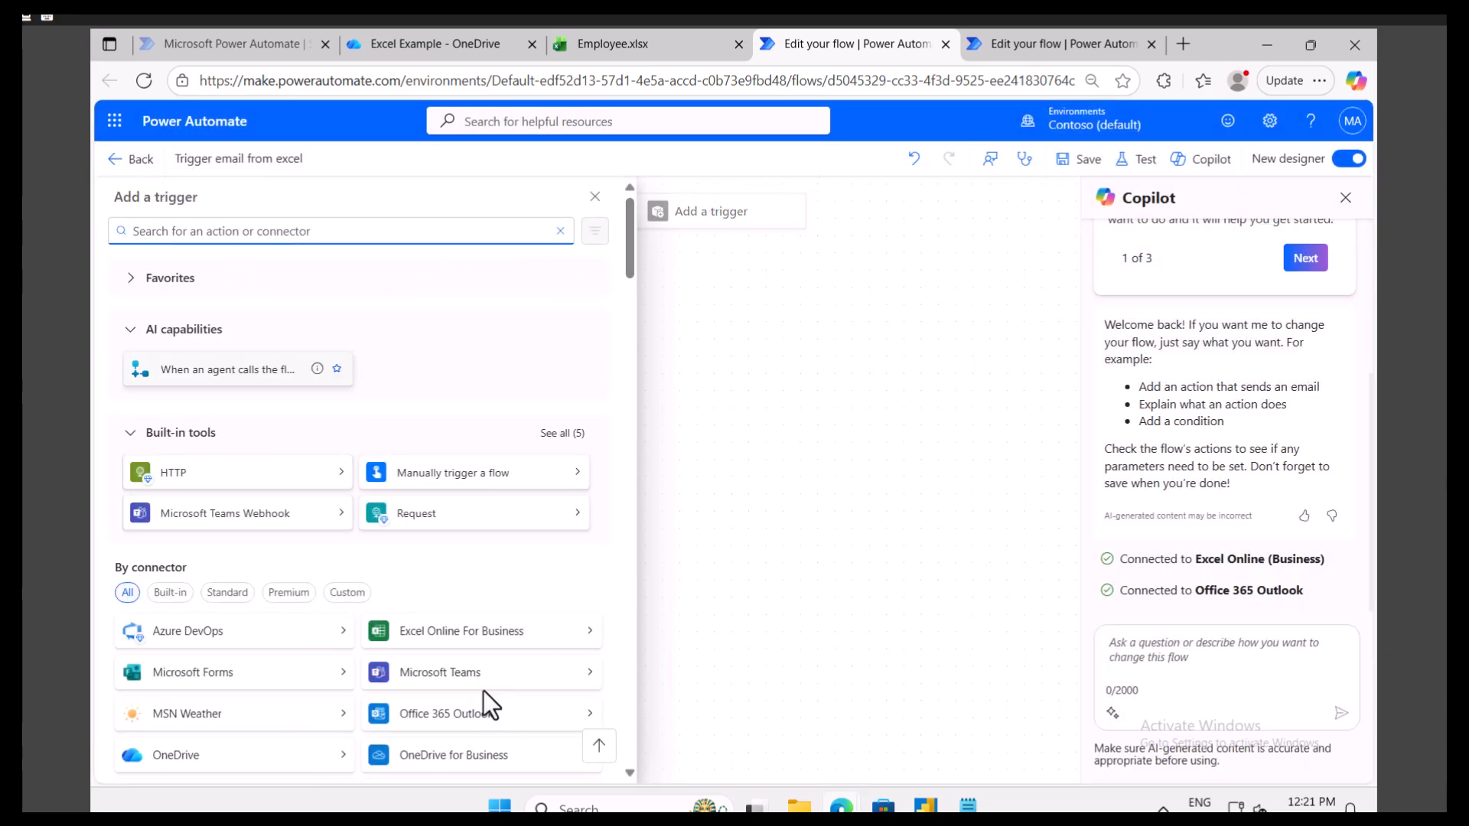
click(541, 642)
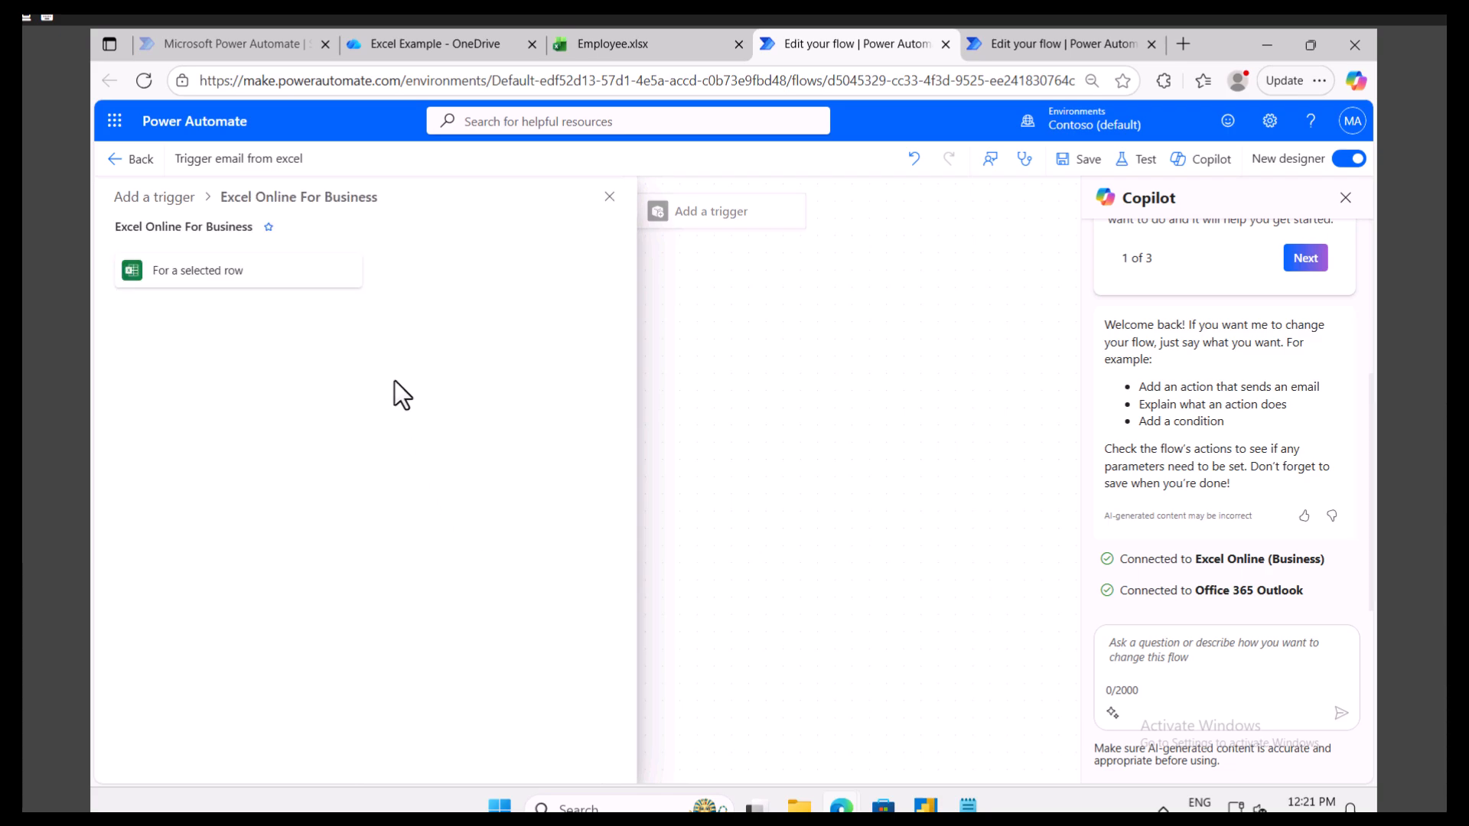
click(205, 274)
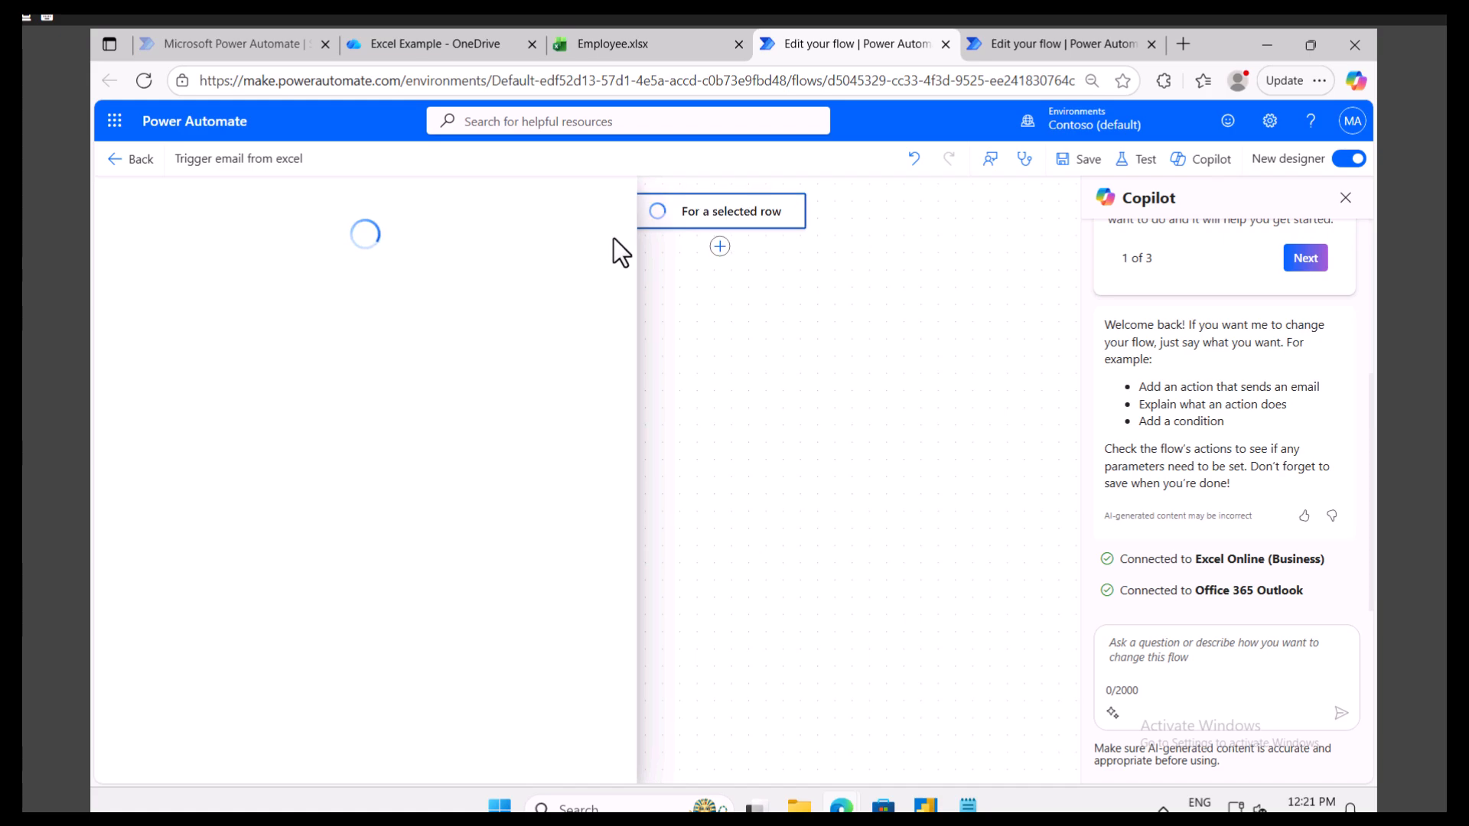
- Set the trigger's Location to OneDrive for Business and its Document Library to OneDrive
click(358, 343)
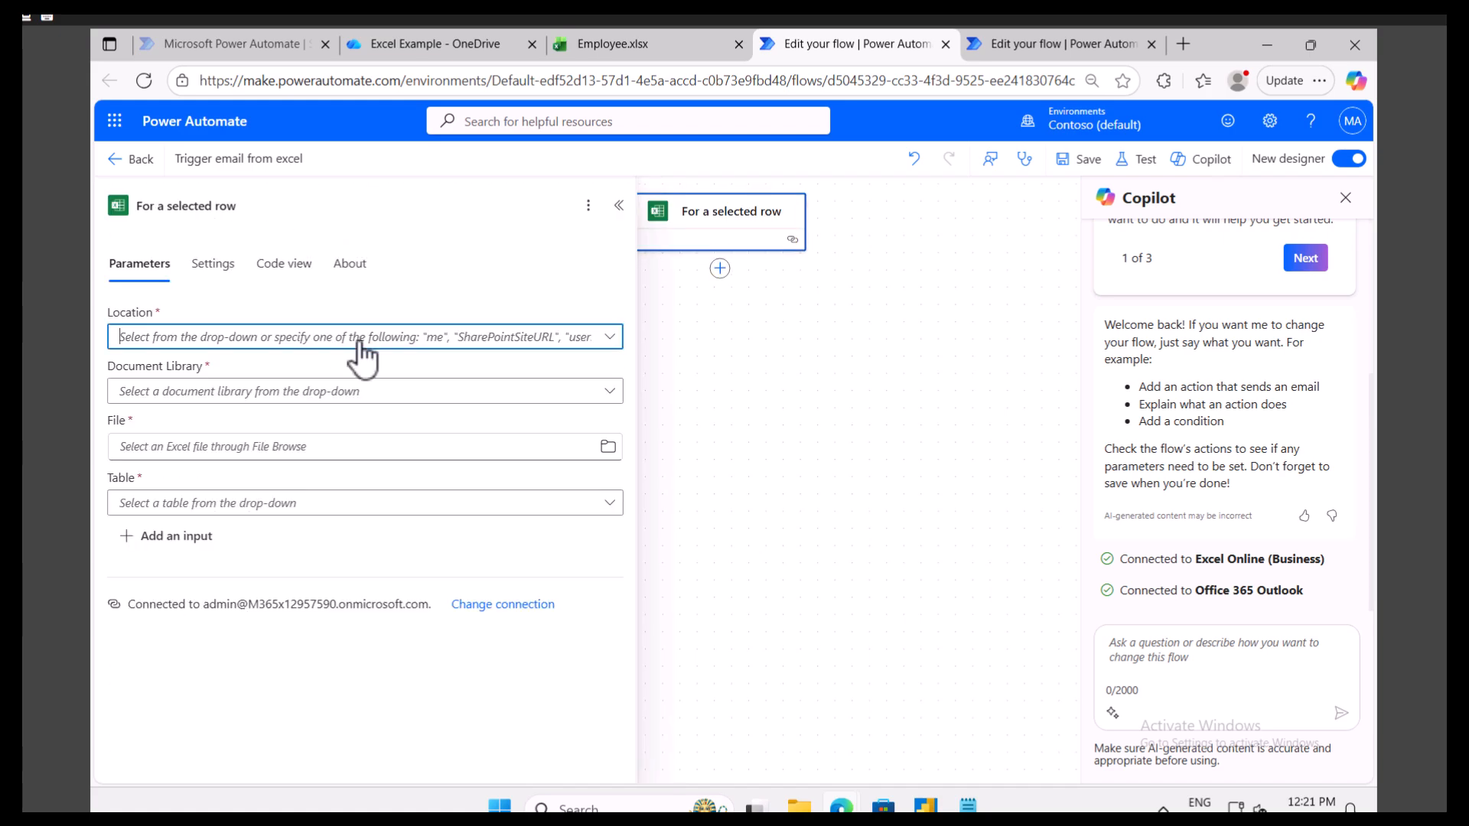
click(198, 365)
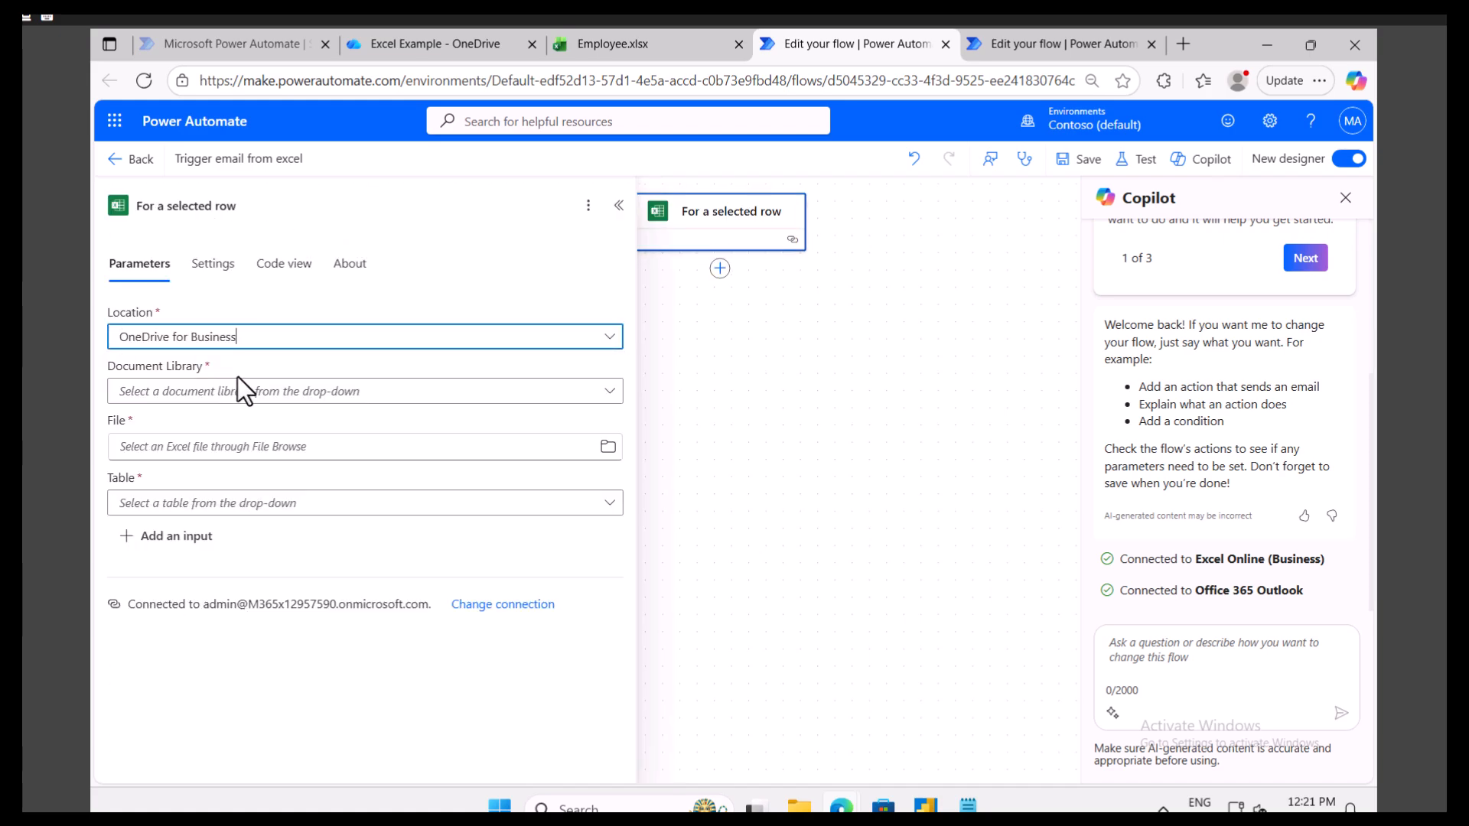
click(259, 393)
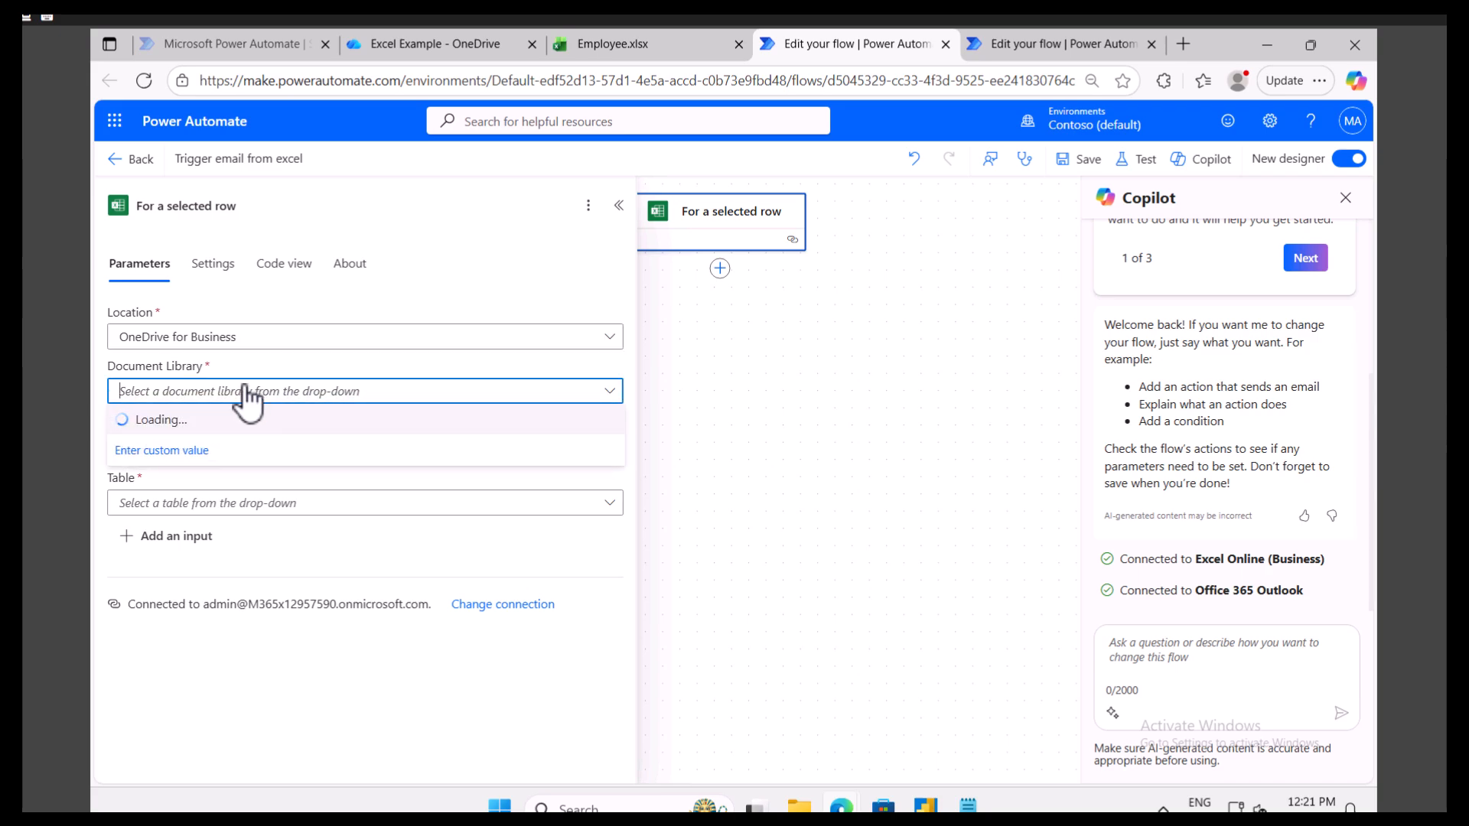
click(229, 420)
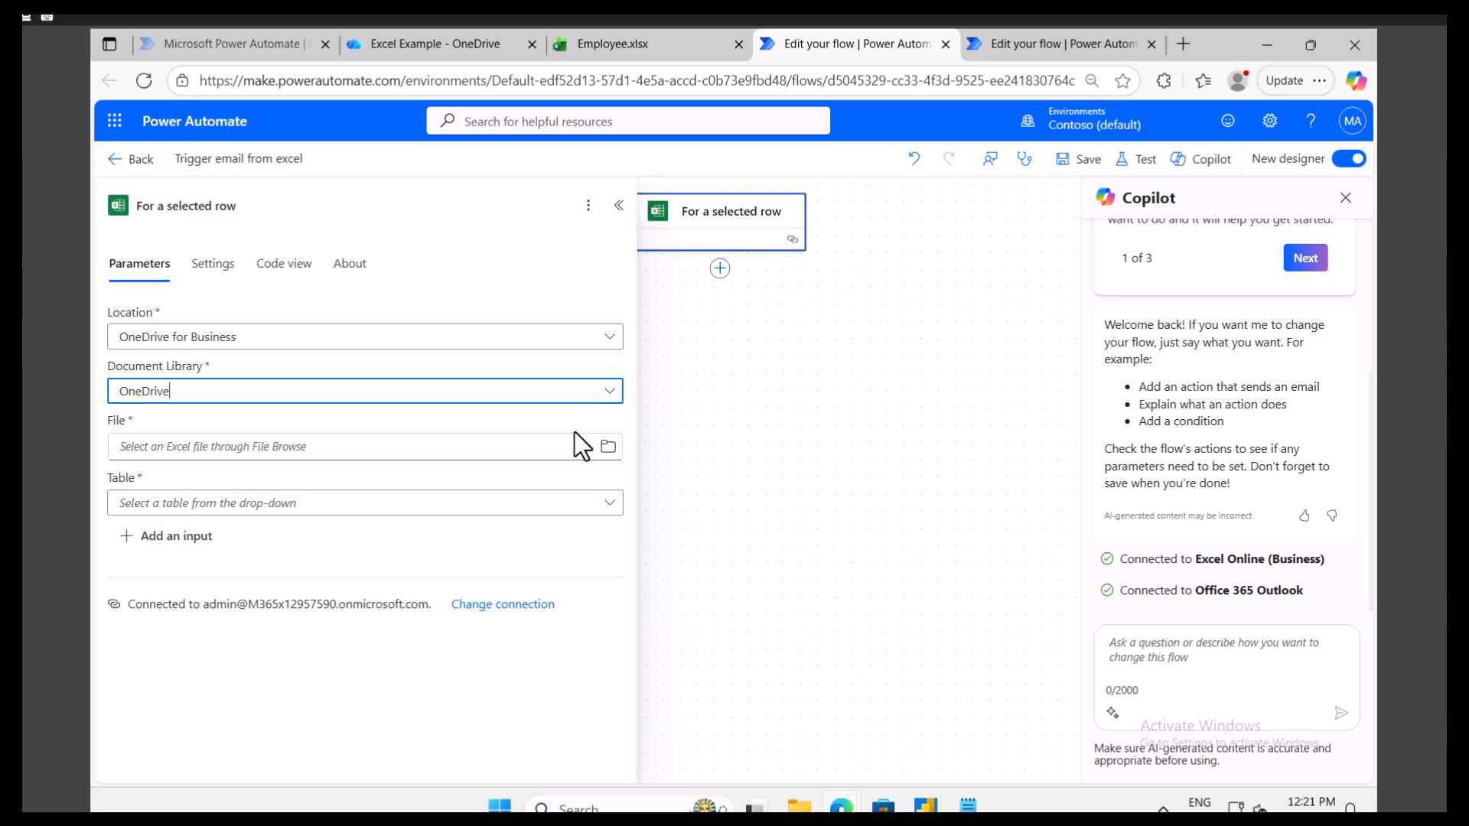
- Choose /Excel Example/Employee.xlsx as the trigger's file and EmployeeTable as its table
click(609, 447)
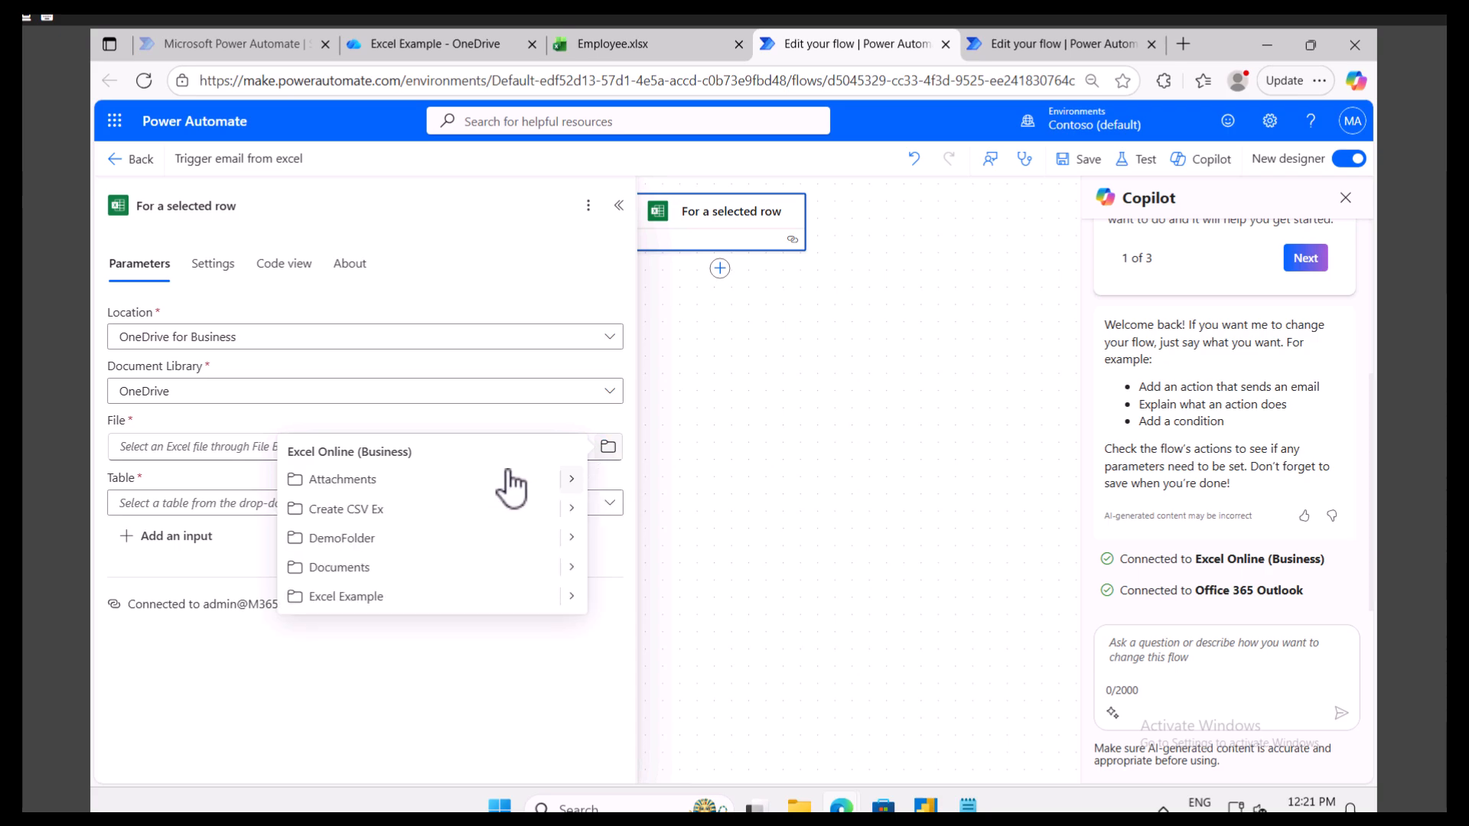
click(571, 597)
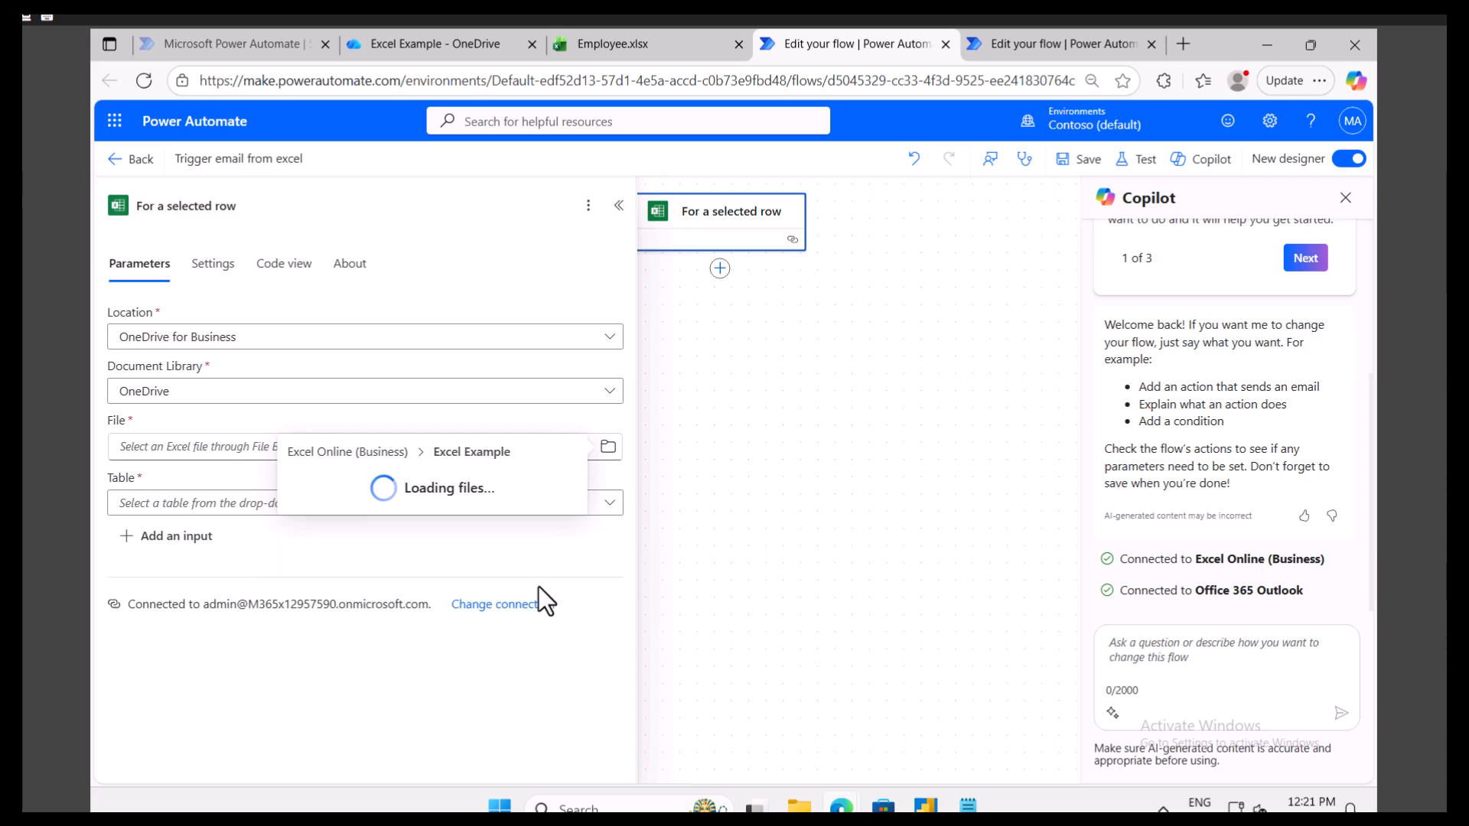
click(377, 498)
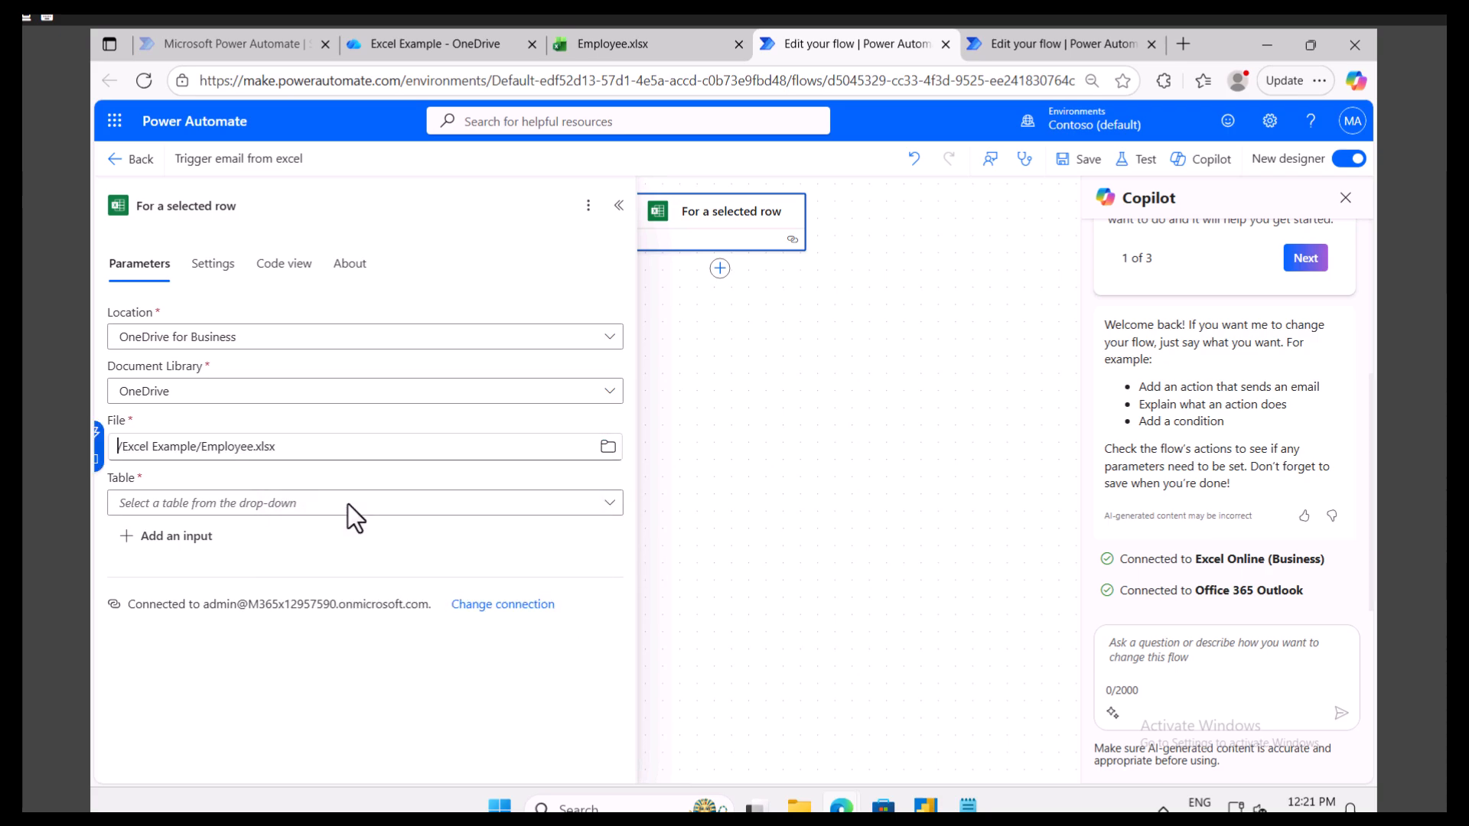
click(536, 505)
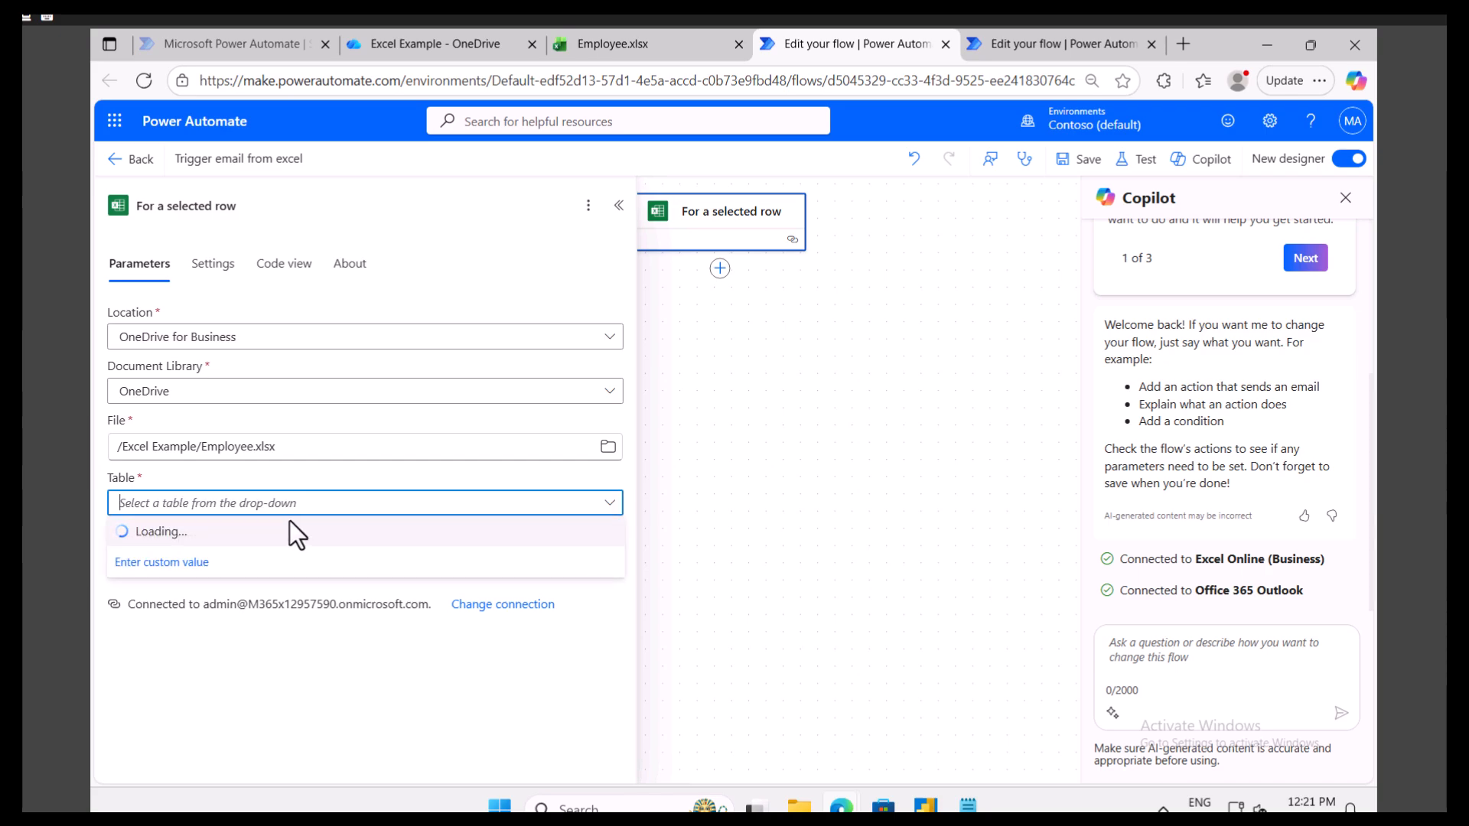
click(289, 534)
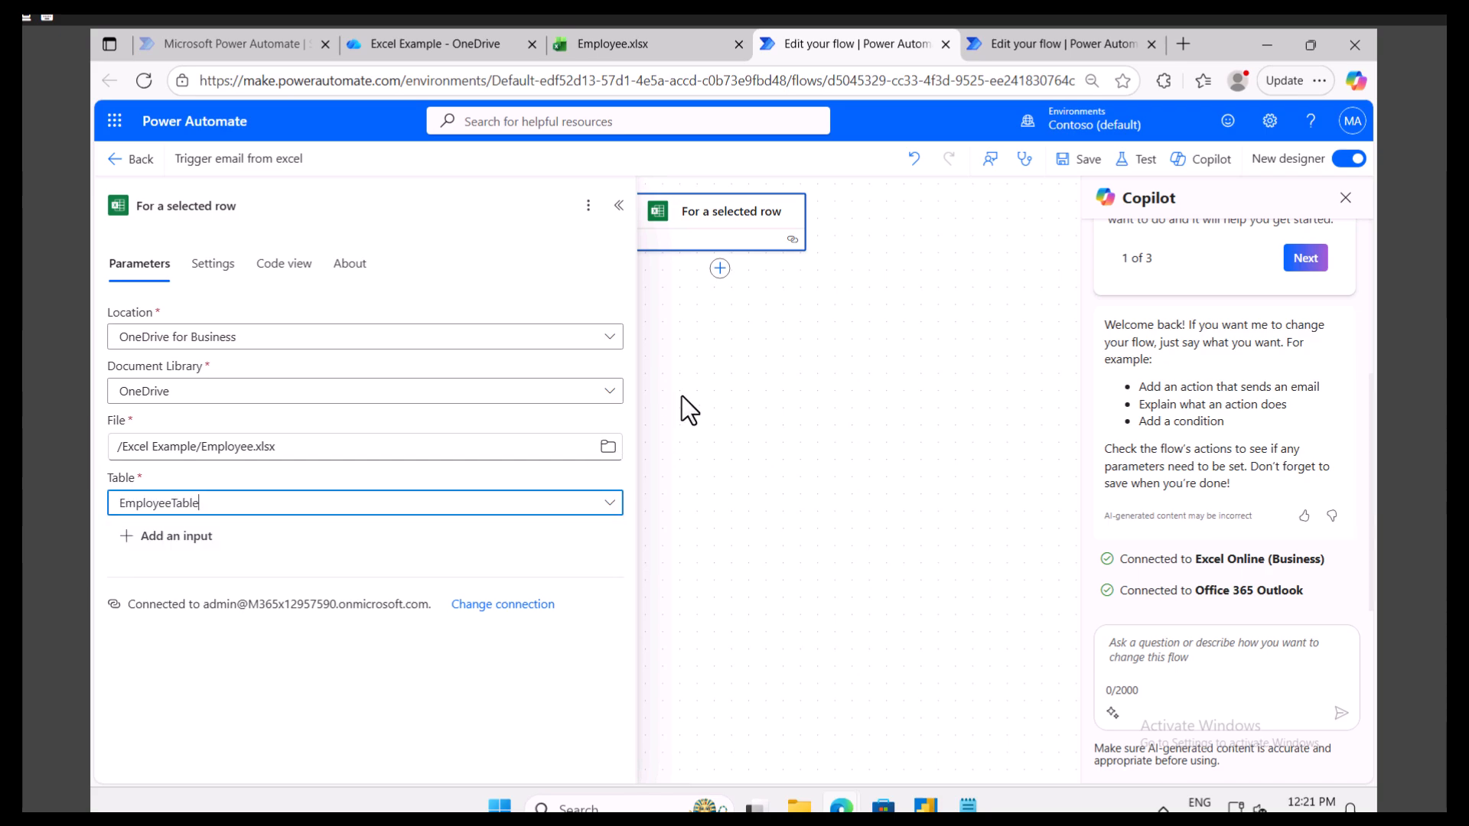
click(735, 340)
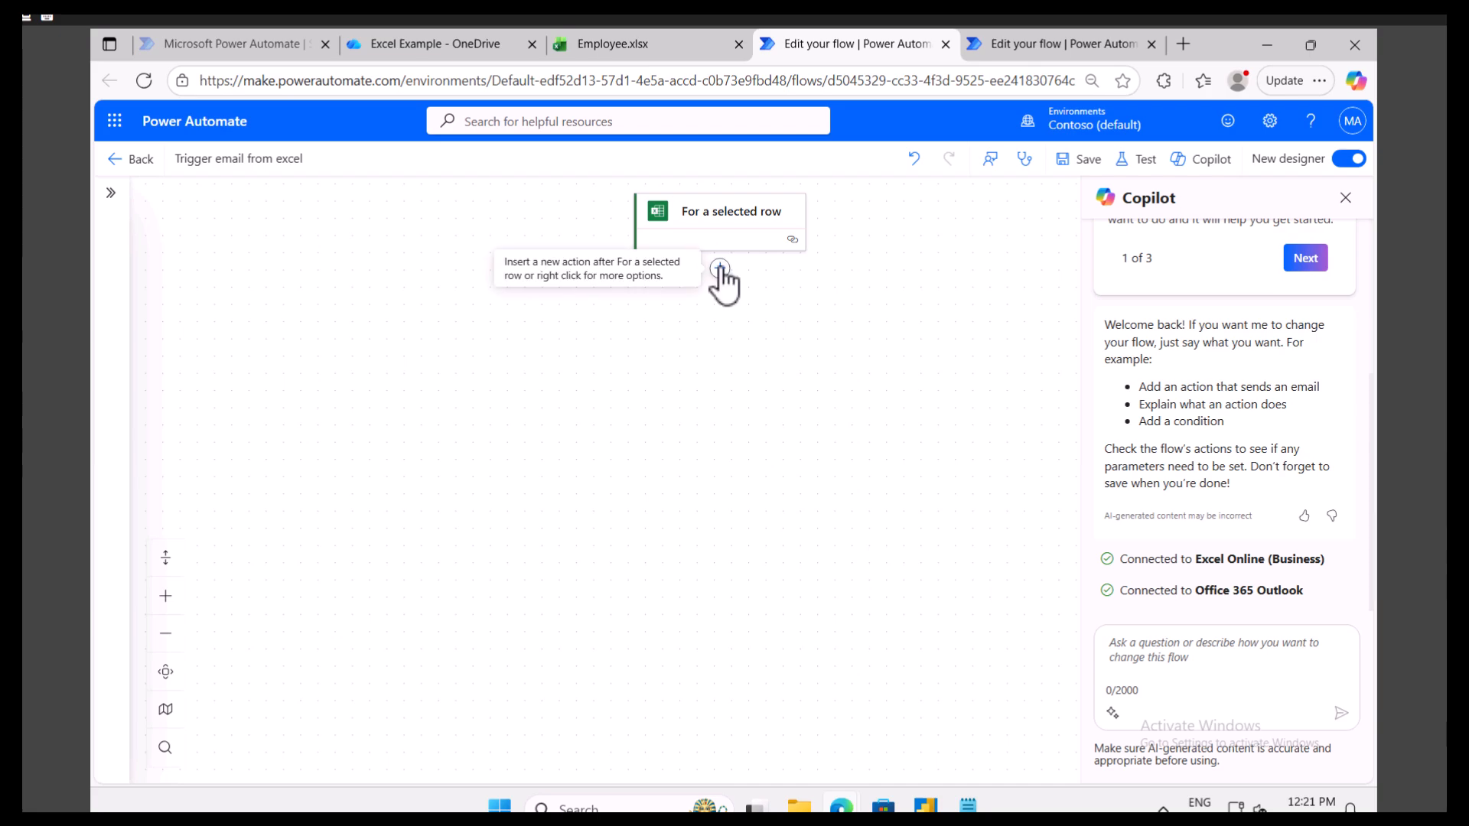
- Add the Office 365 Outlook action "Send an email (V2)" after the For a selected row trigger
click(719, 269)
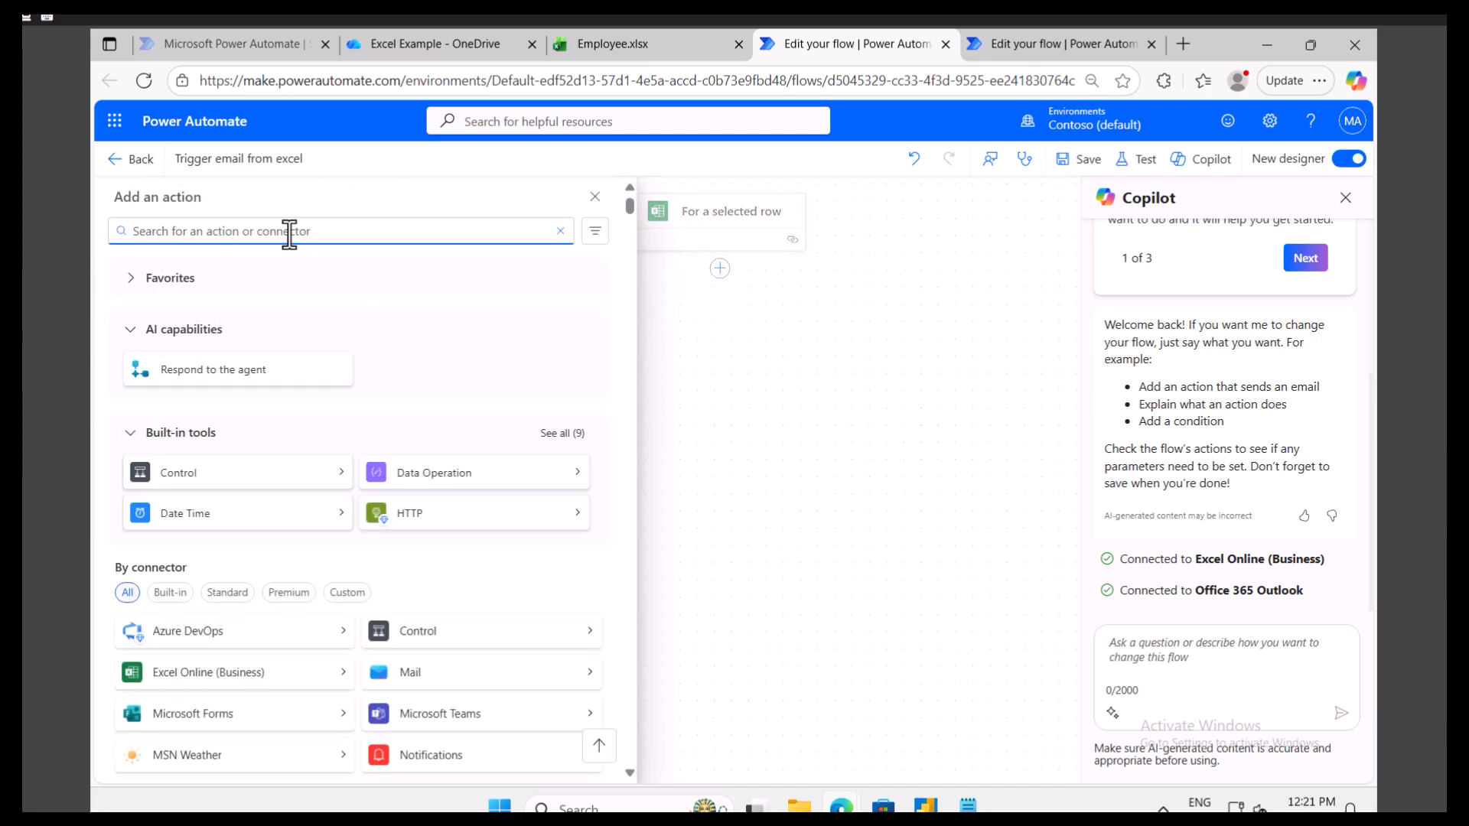
text(send an email)
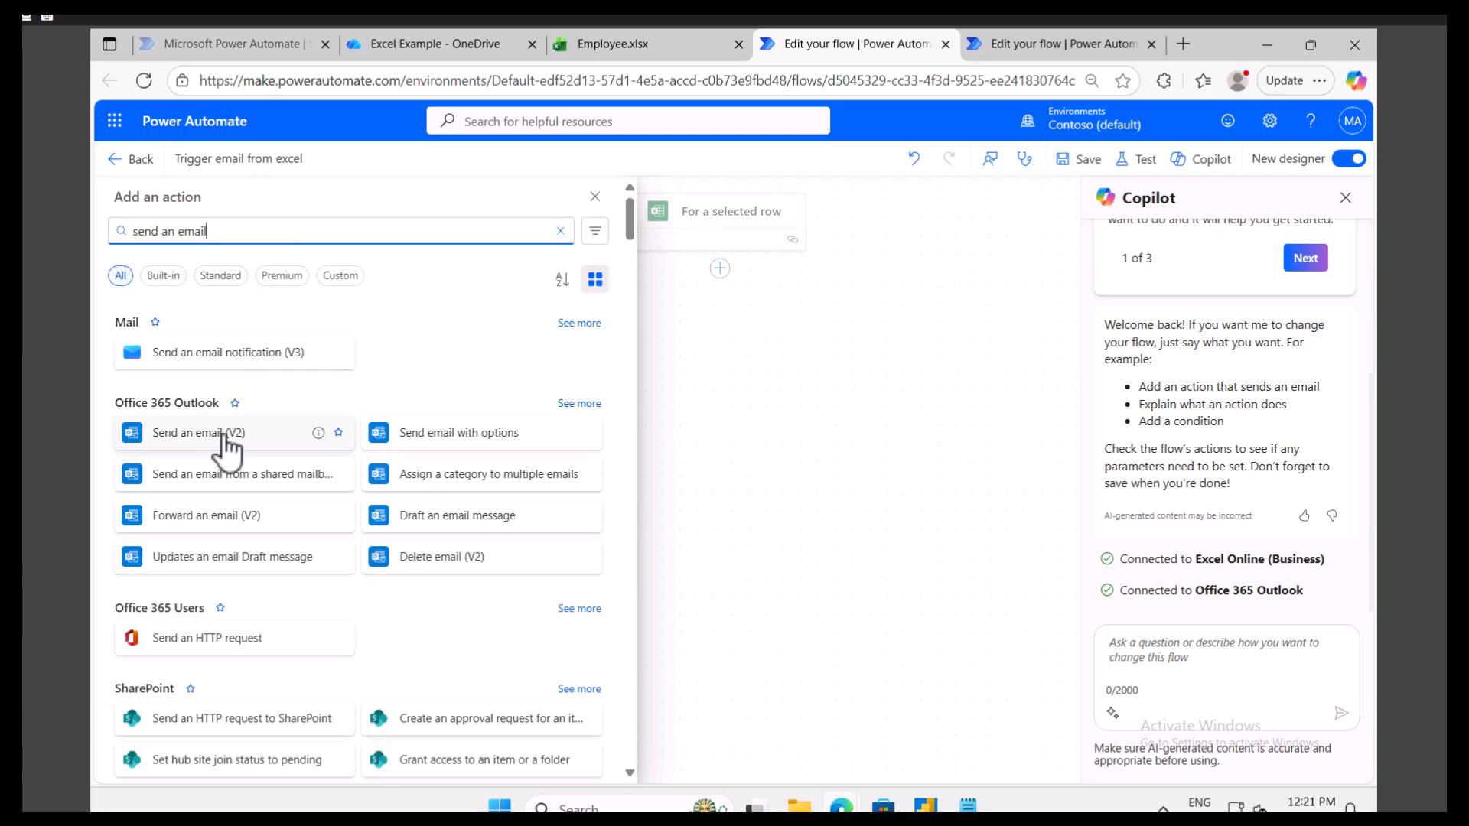
click(224, 434)
click(196, 337)
- Switch to the original "For a selected row, complete a custom action" flow and open the code view of its Send an email (V2) action
click(1076, 48)
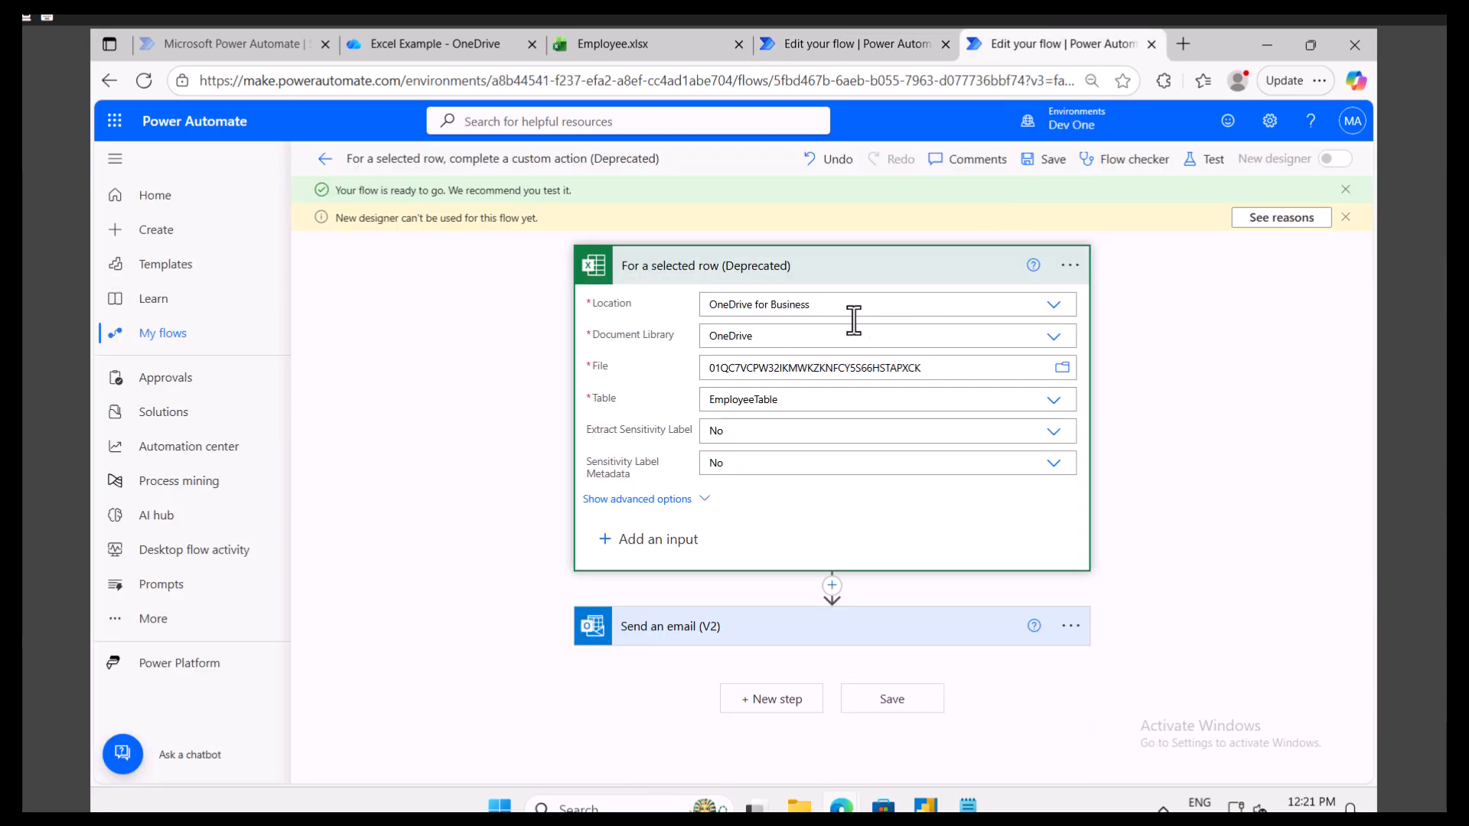
click(719, 635)
click(748, 285)
click(1010, 382)
click(916, 378)
click(912, 428)
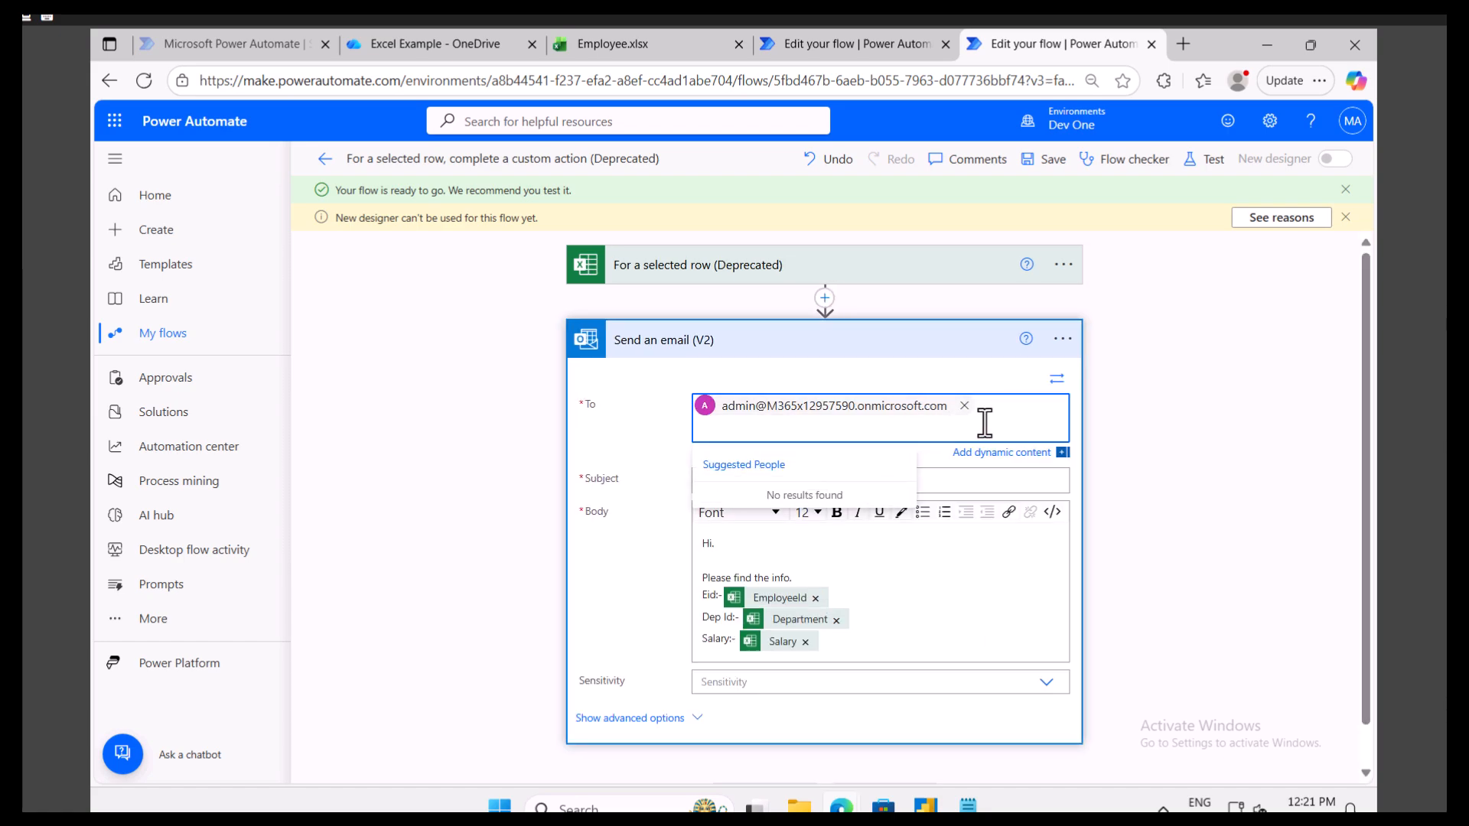
click(1060, 343)
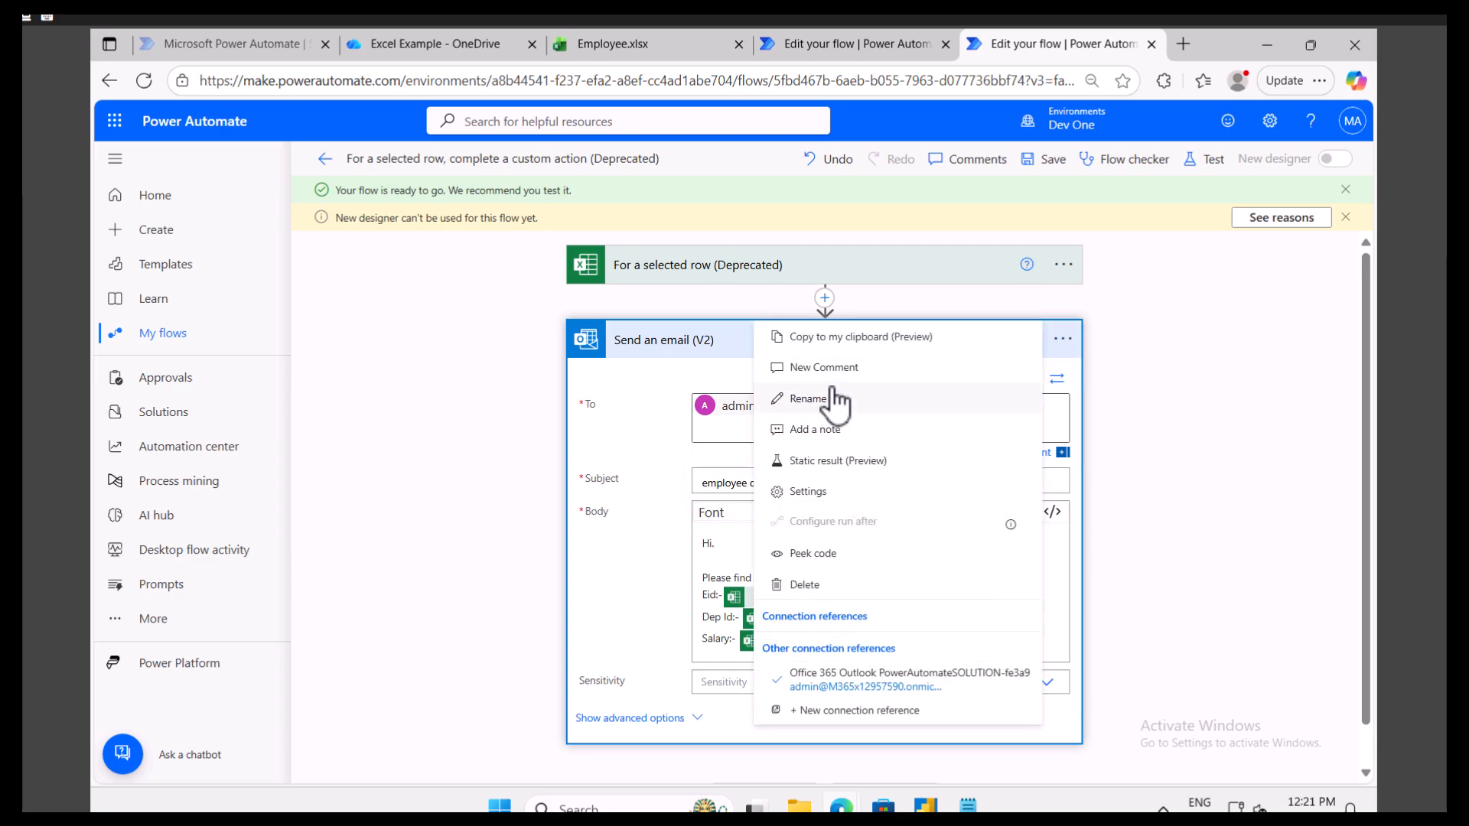
click(814, 557)
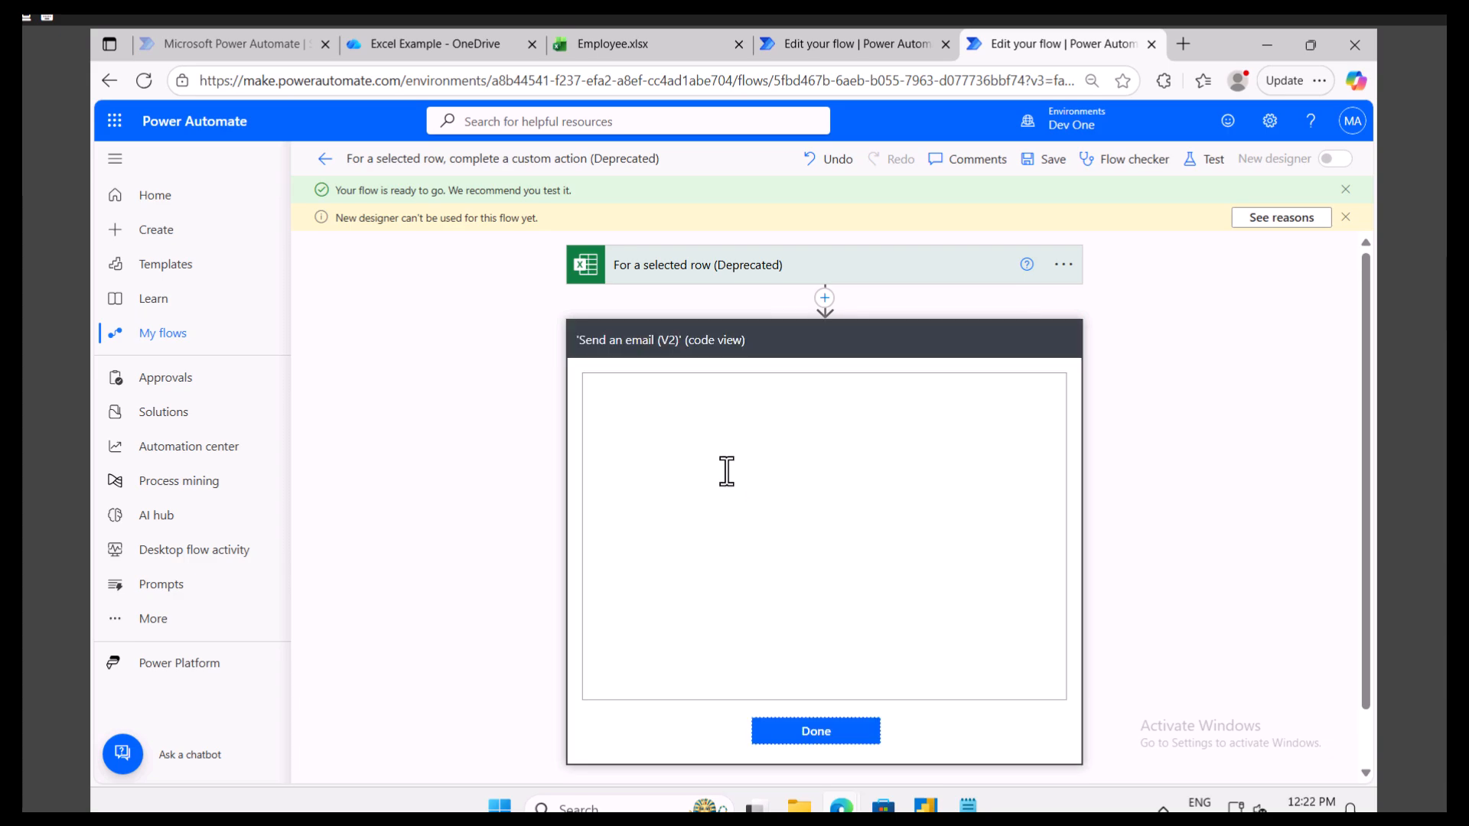
- Copy the recipient's email address from the code view into the To field of the new flow's Send an email (V2) action
drag(821, 522, 1033, 524)
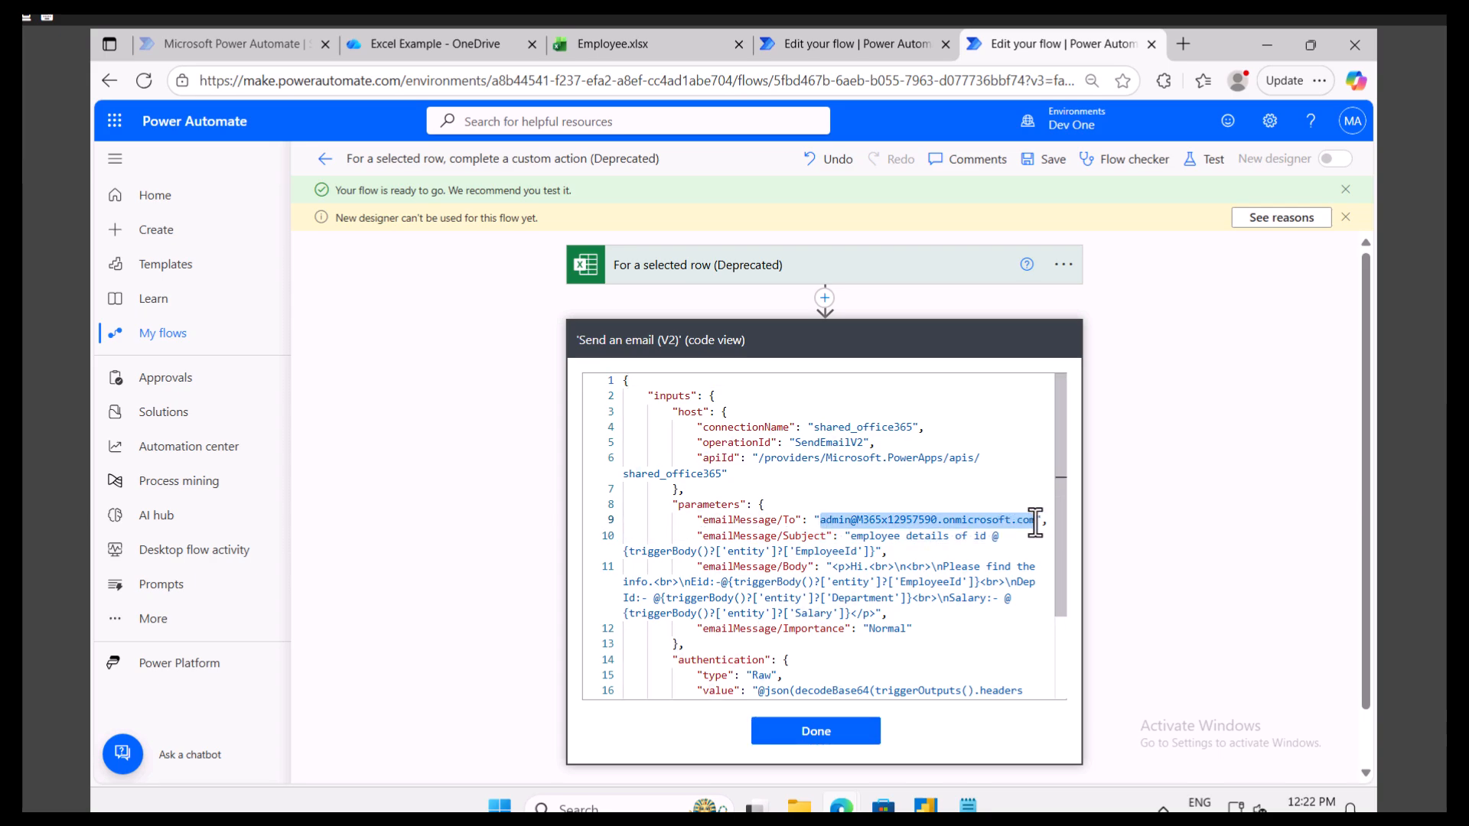
click(844, 44)
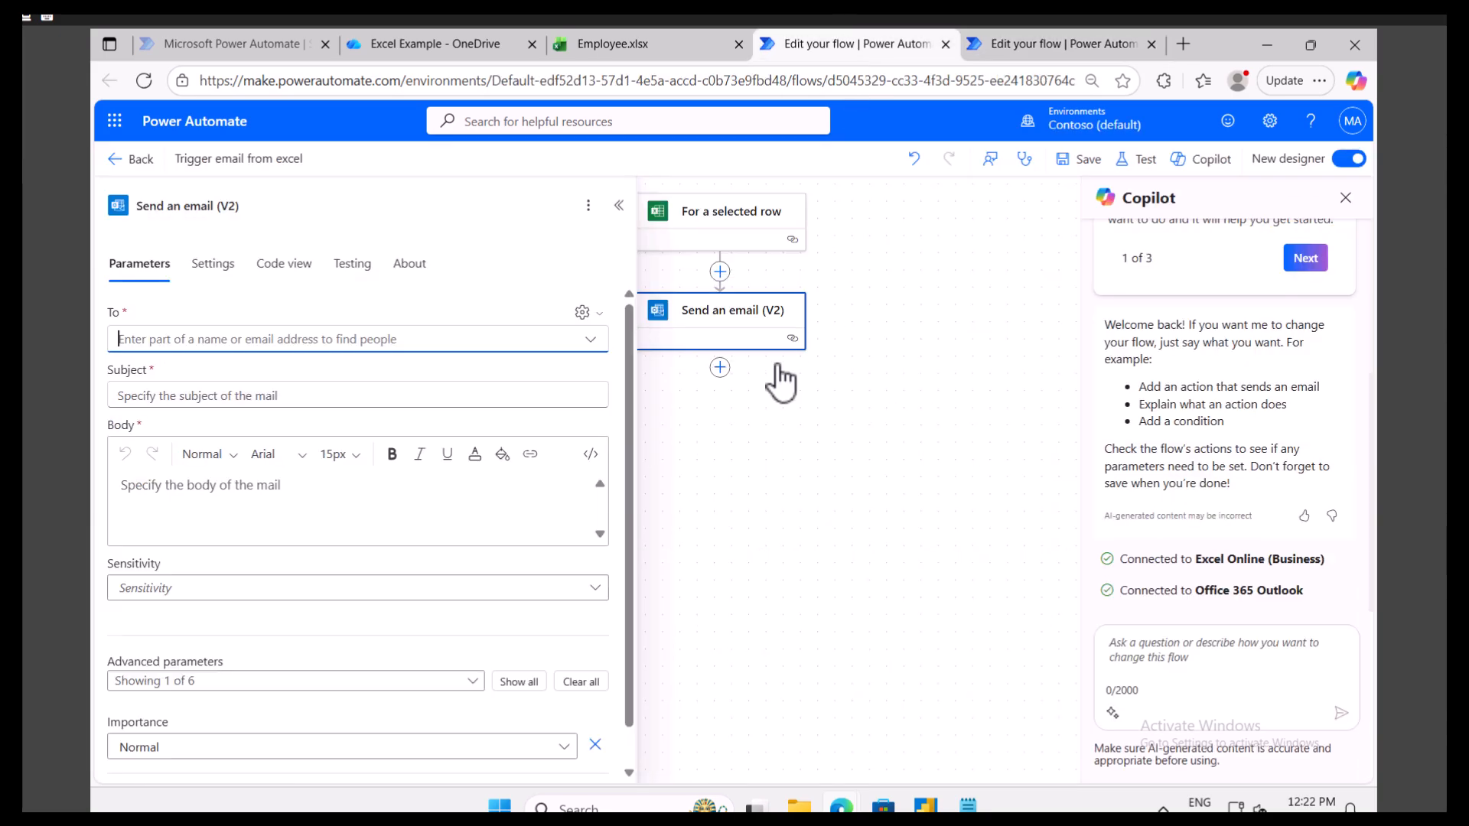
click(314, 339)
key(ctrl+v)
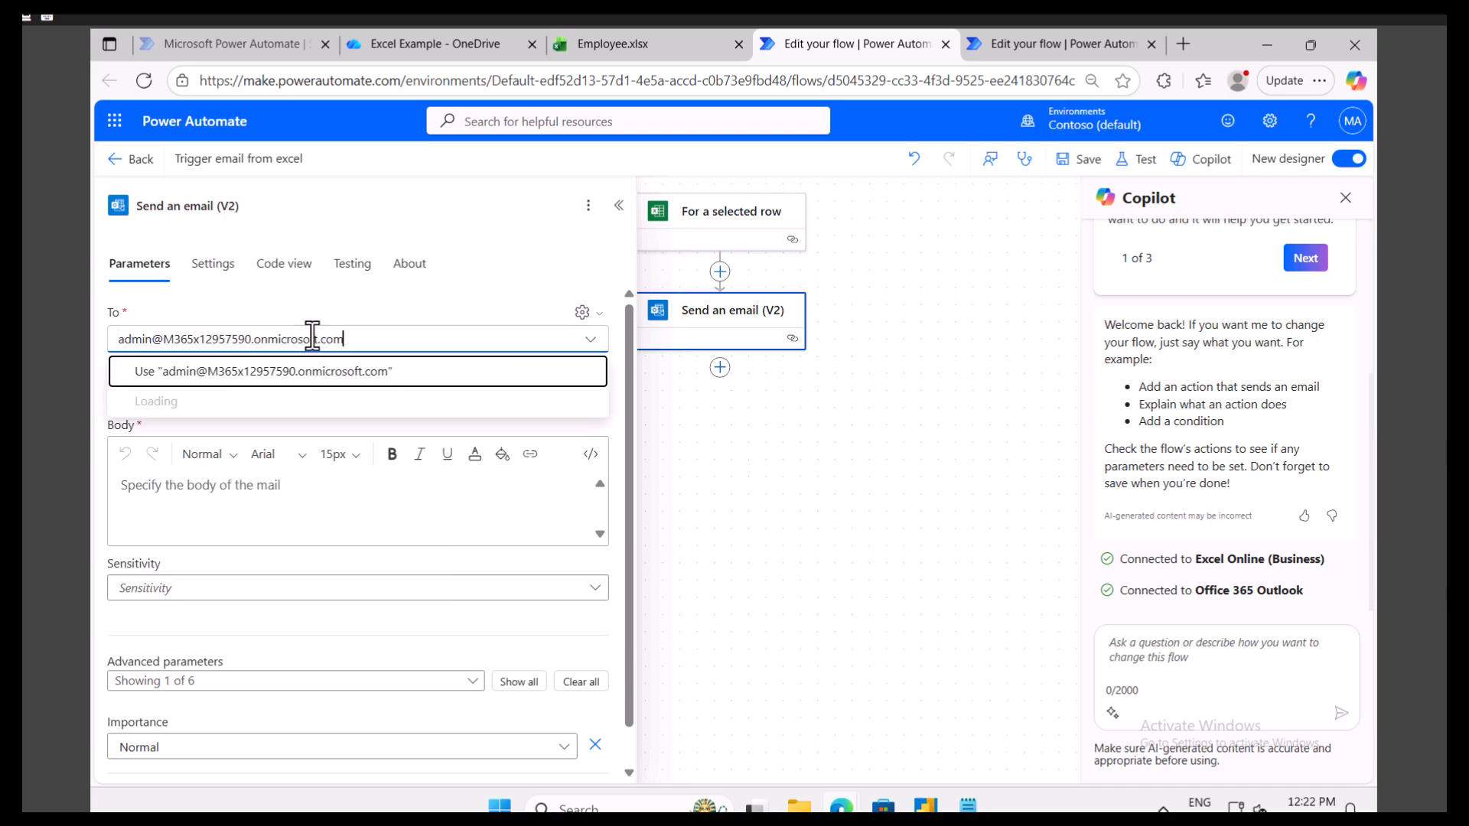
click(339, 509)
- Copy the body text of the original flow's Send an email (V2) action into the Body of the same action in Trigger email from excel
click(241, 430)
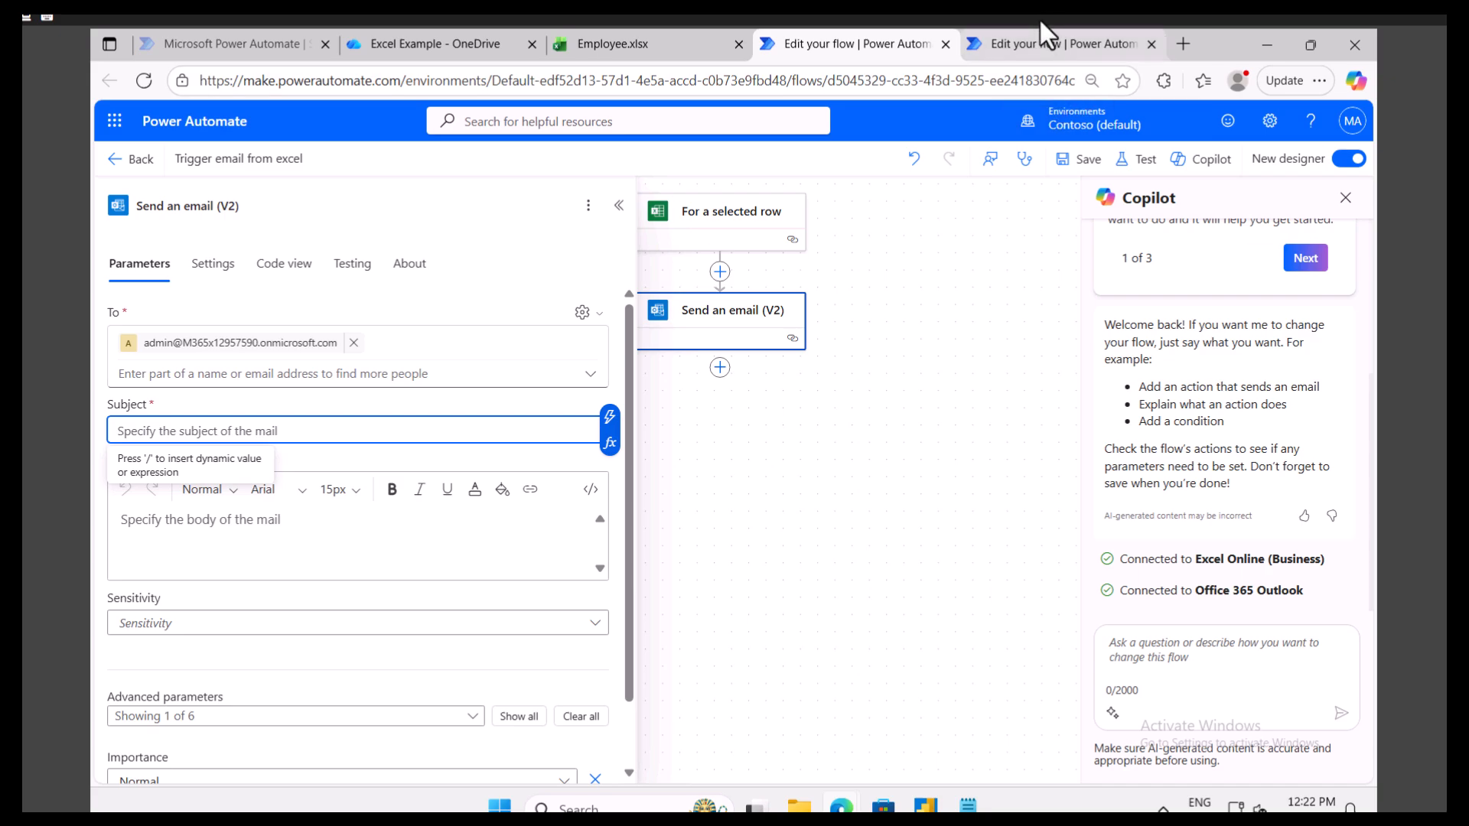
click(1047, 44)
click(830, 731)
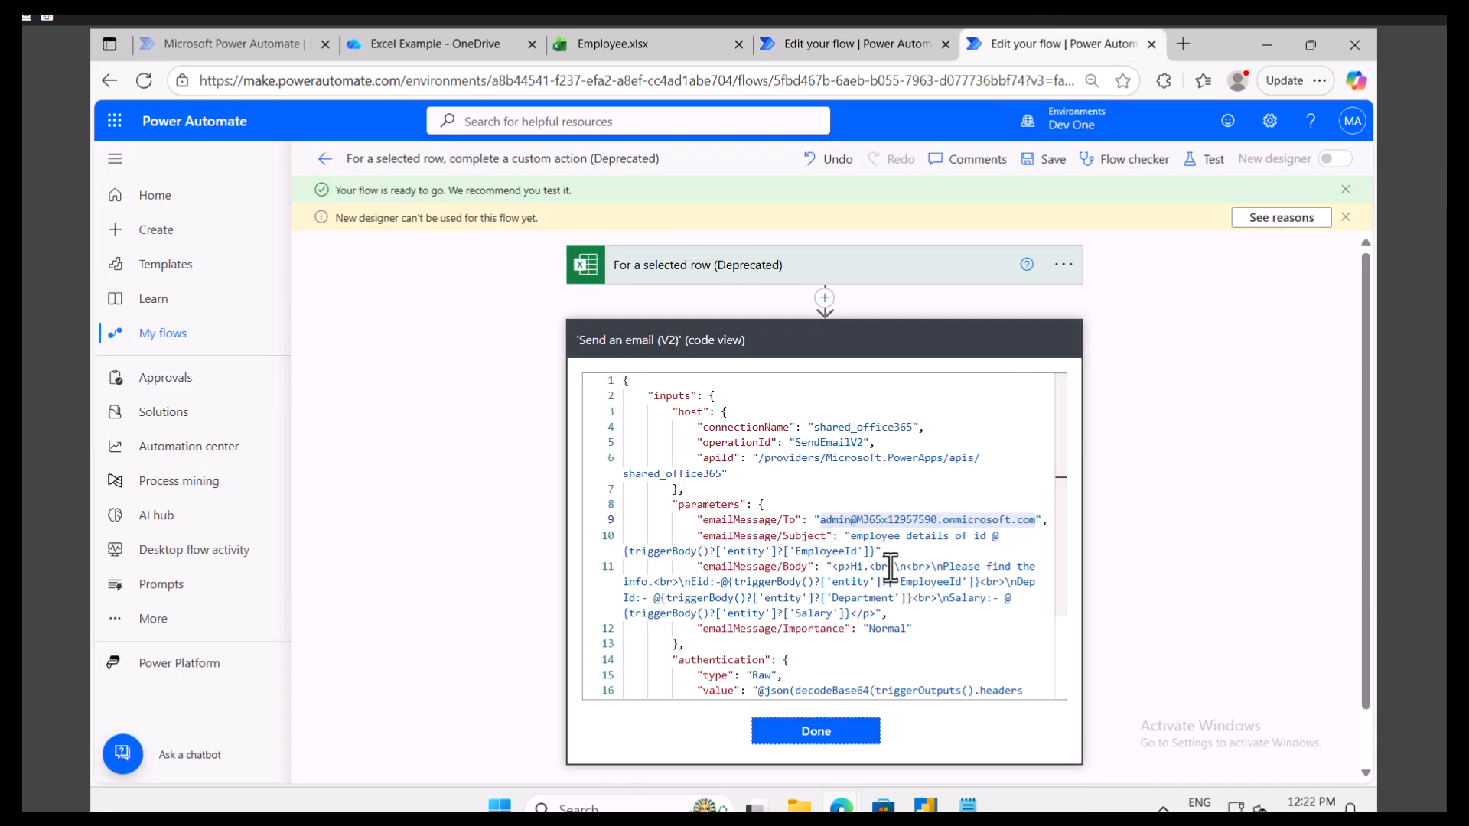
click(917, 621)
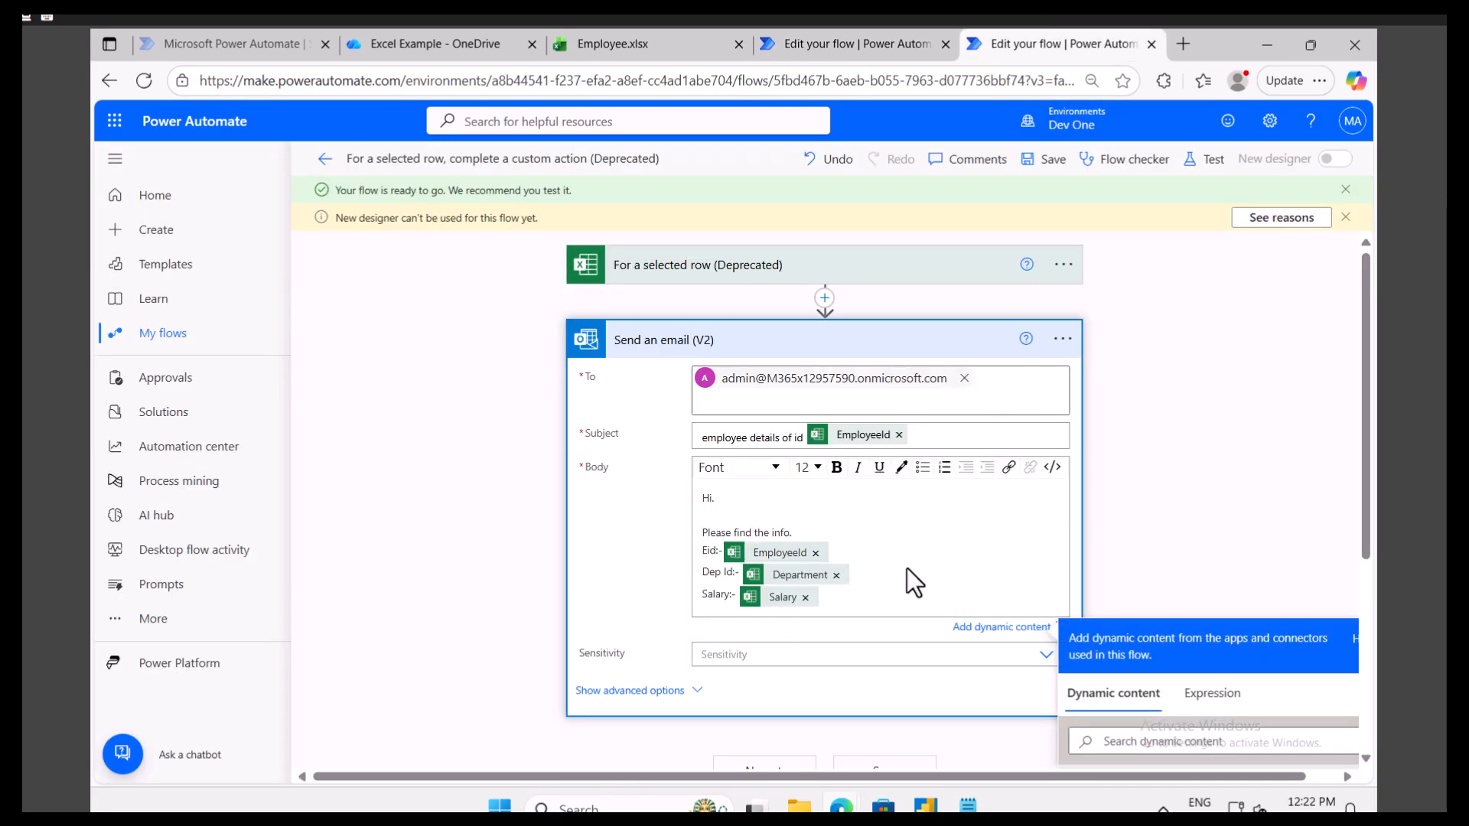
key(ctrl+a)
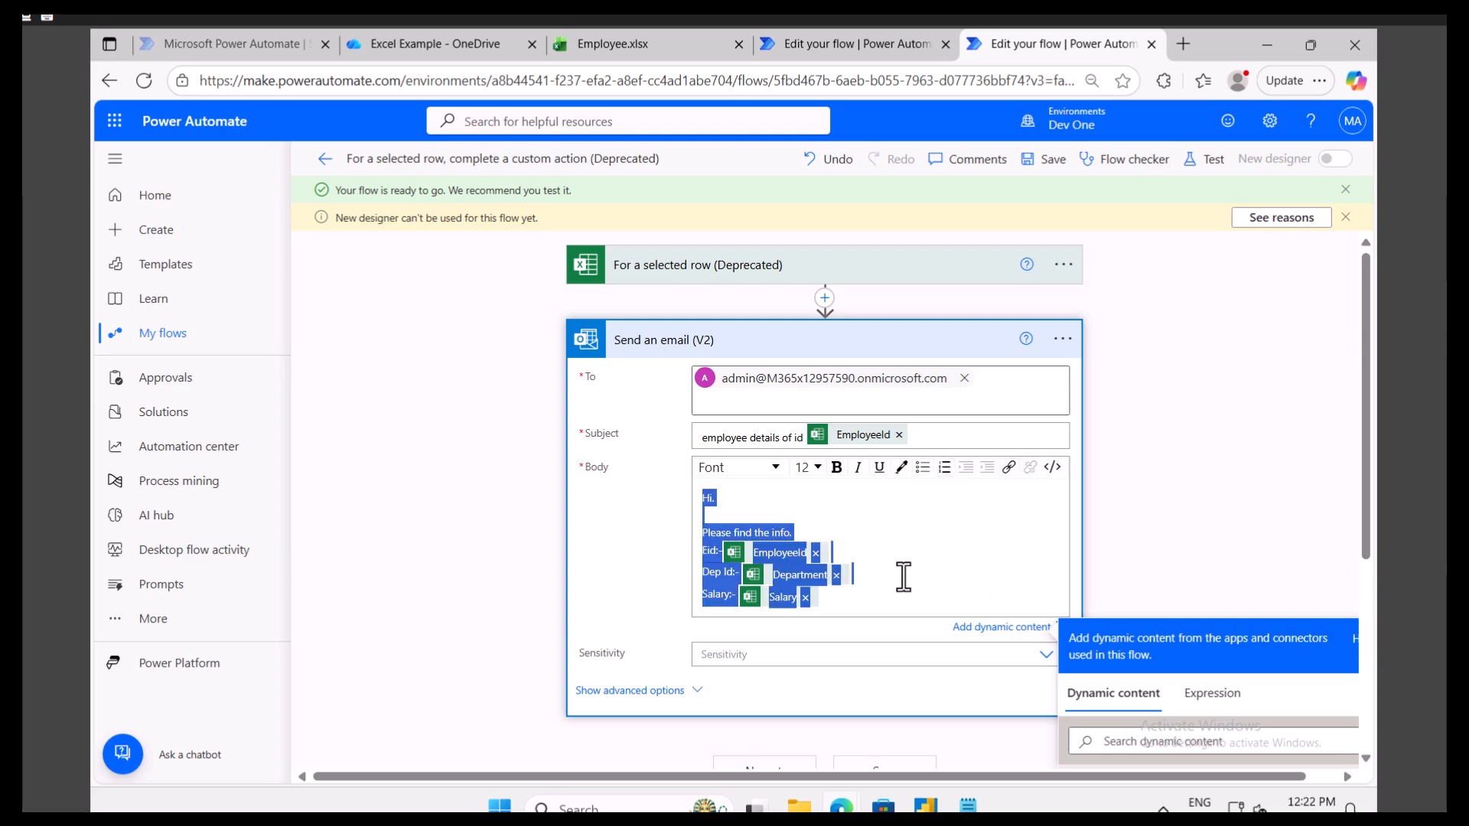
click(827, 40)
click(257, 527)
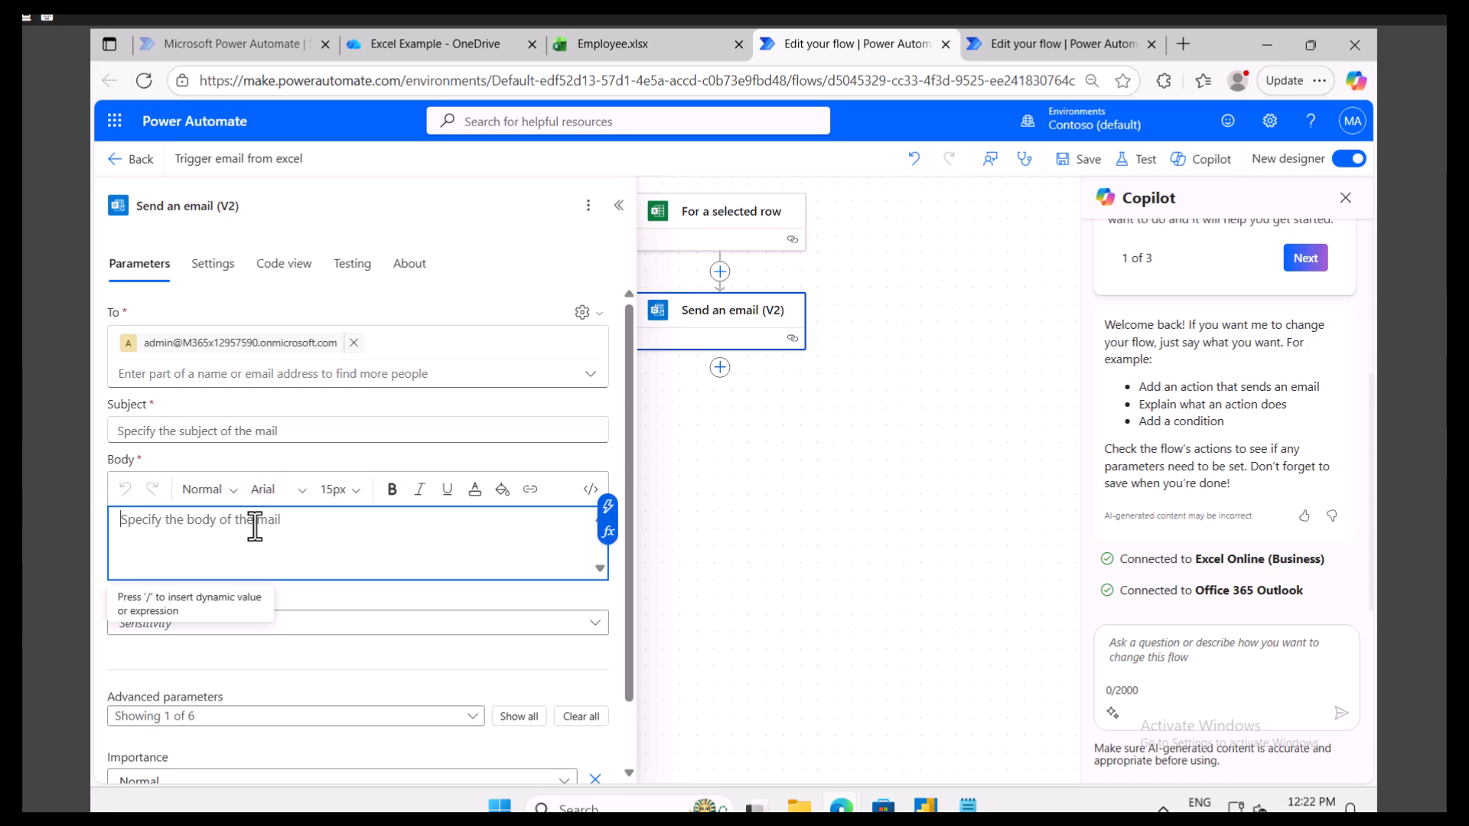
text(Hi.  Please find the info. Eid:- triggerBody() Dep Id:- triggerBody() Salary:- triggerBody())
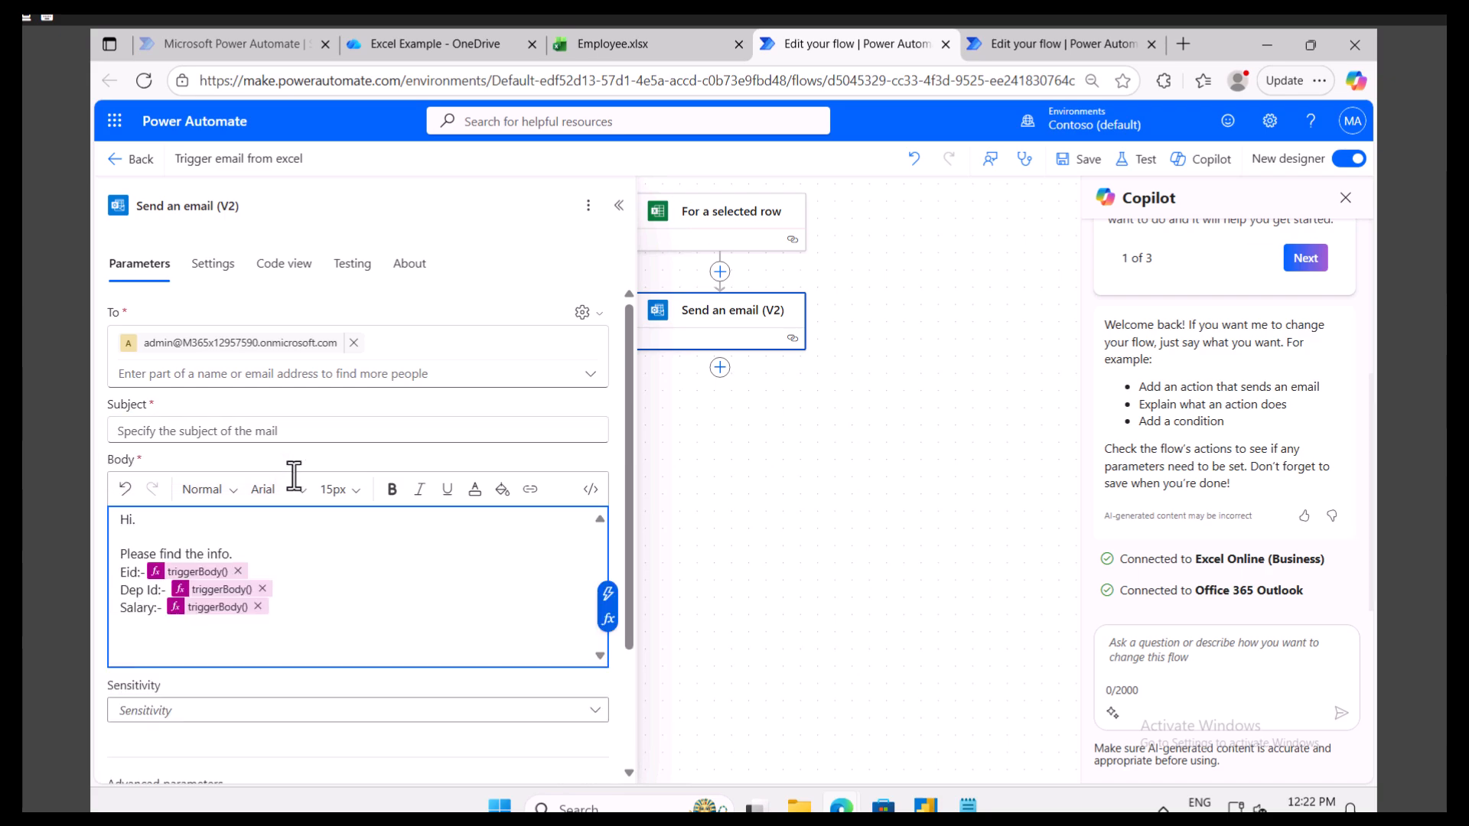
- Copy the original subject text "employee details of id" into the new email's Subject and append the trigger's EmployeeId dynamic value
click(1043, 44)
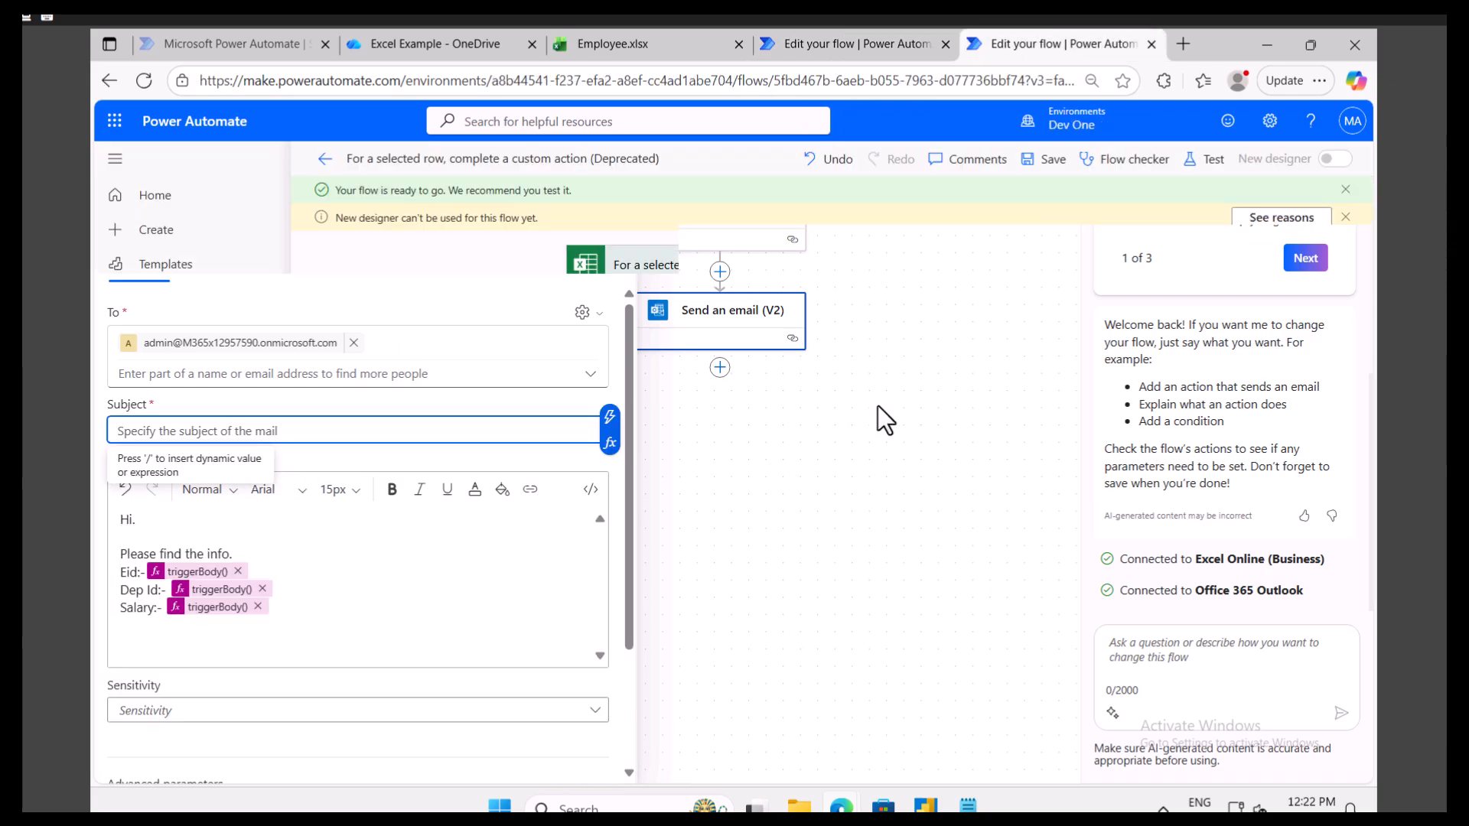
click(956, 442)
key(ctrl+a)
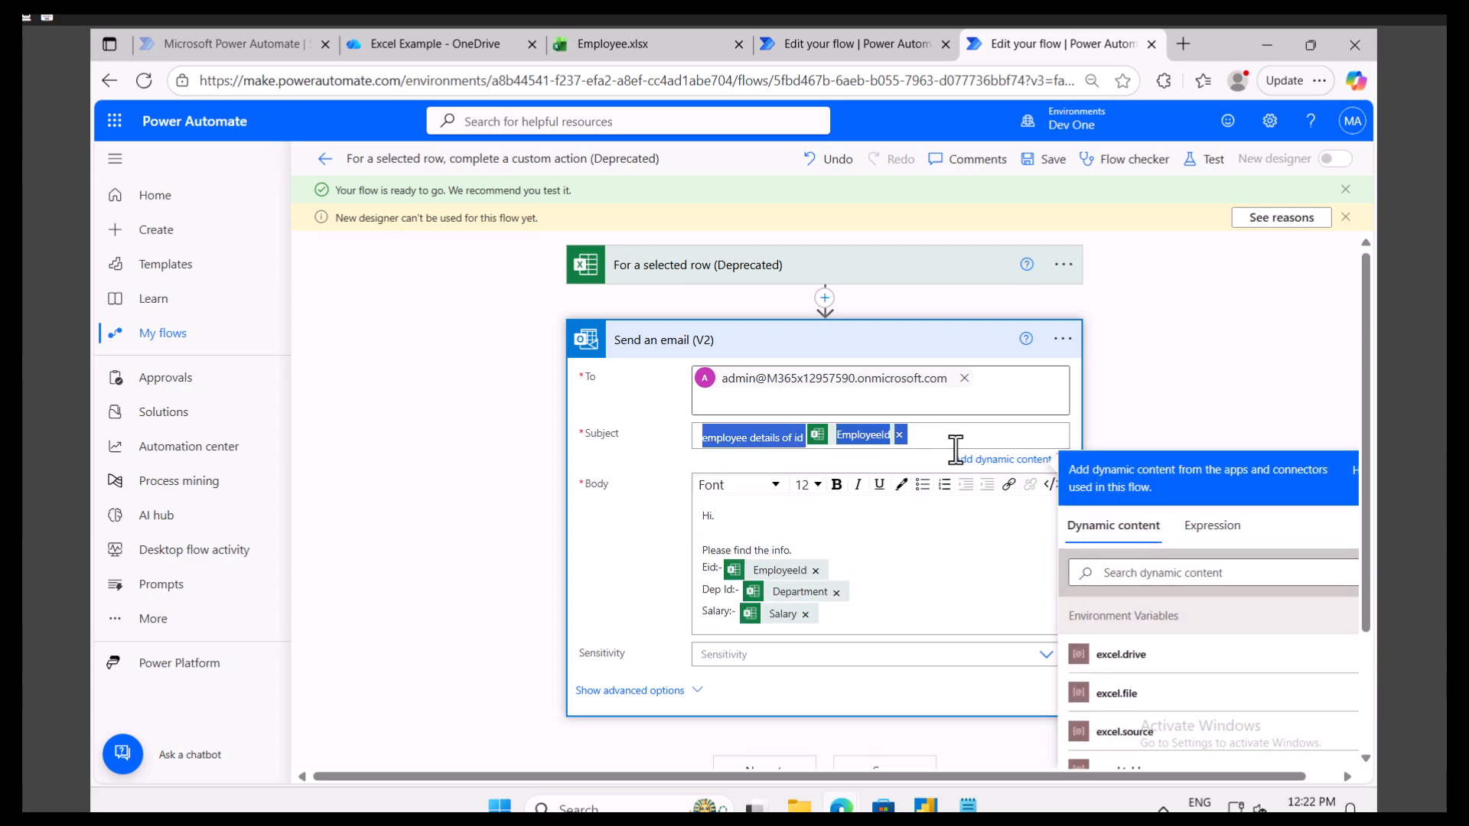
click(842, 46)
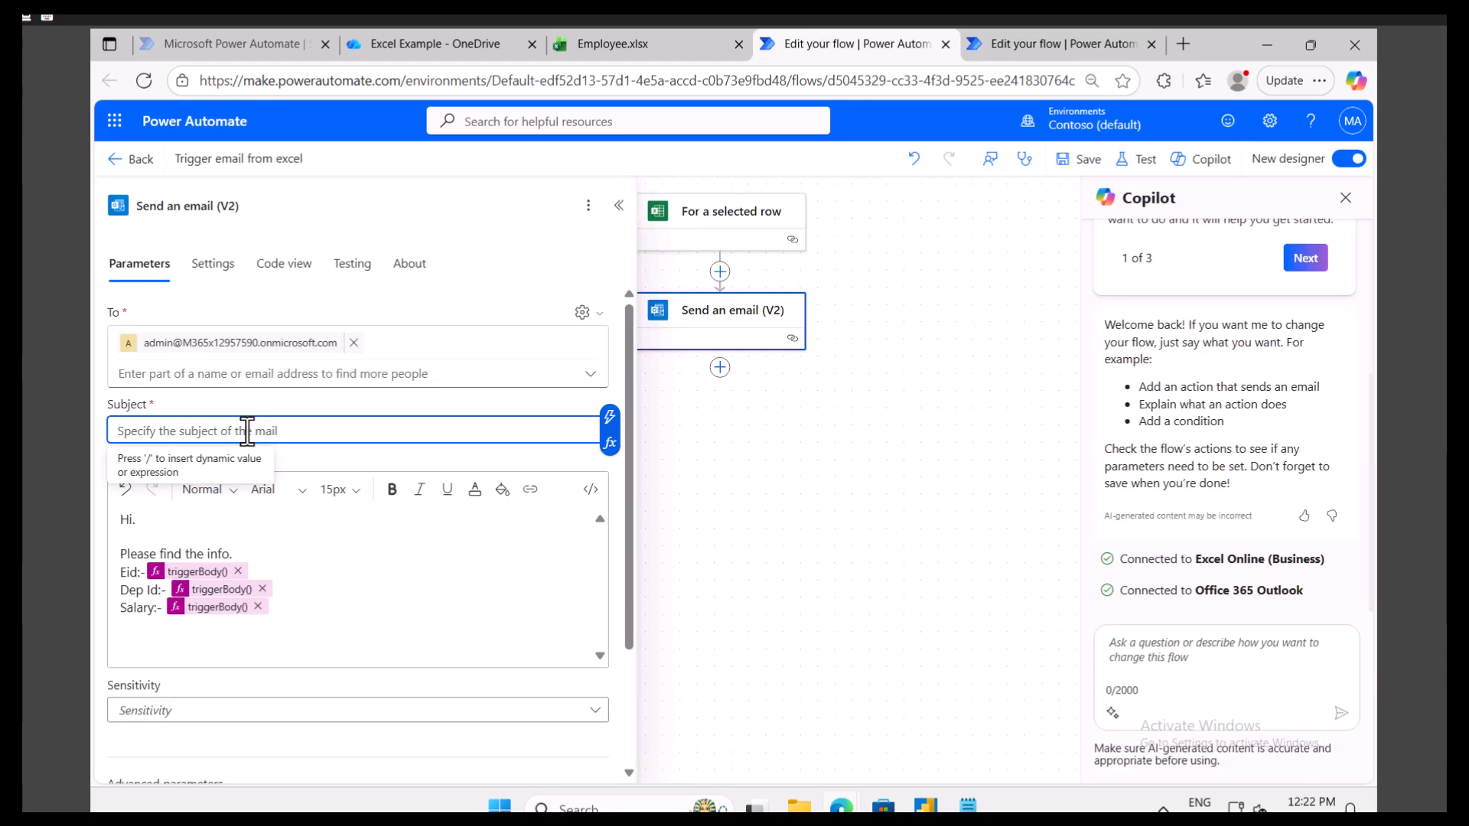
key(ctrl+v)
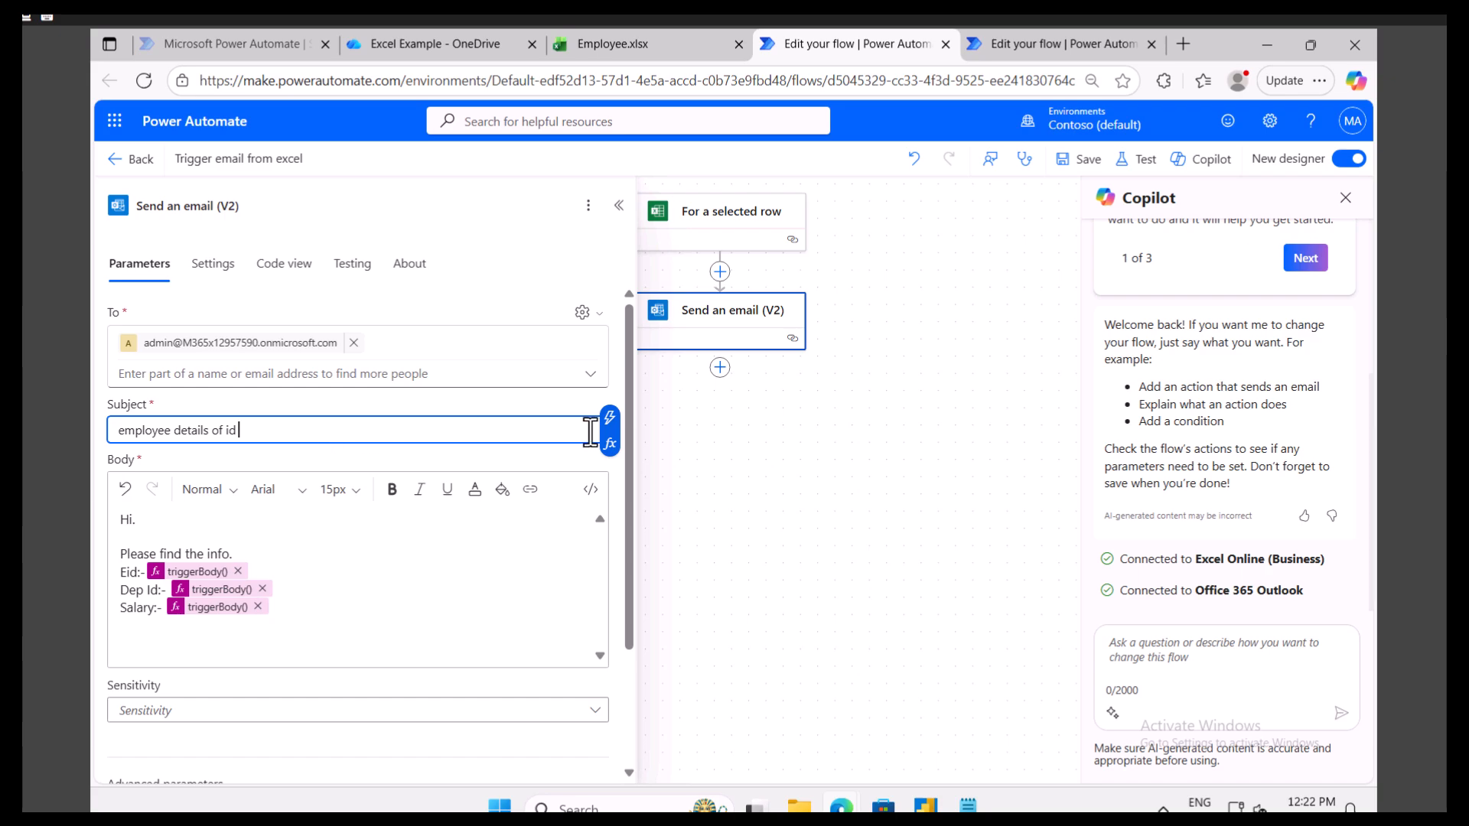
click(610, 417)
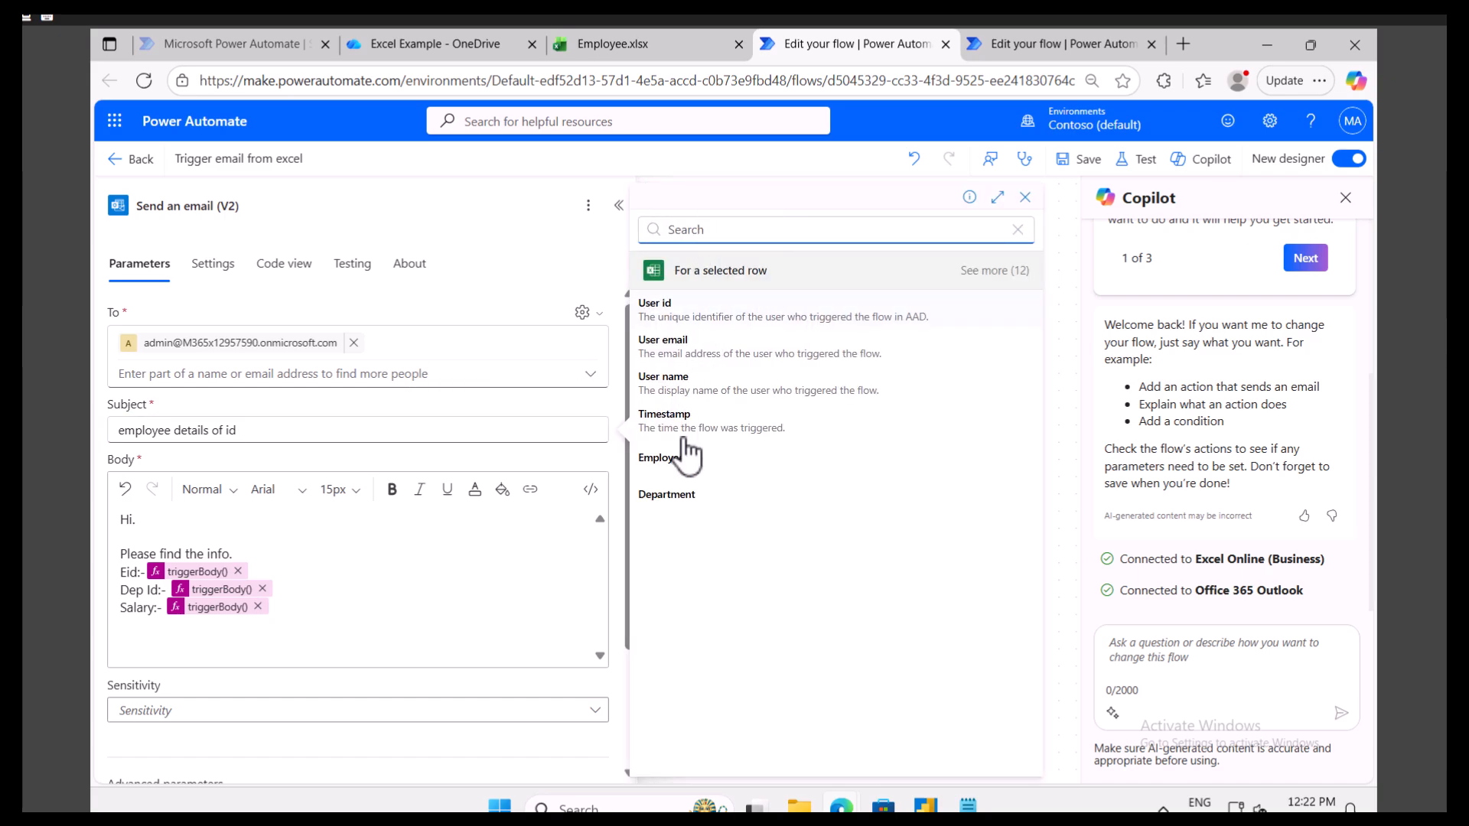
click(998, 272)
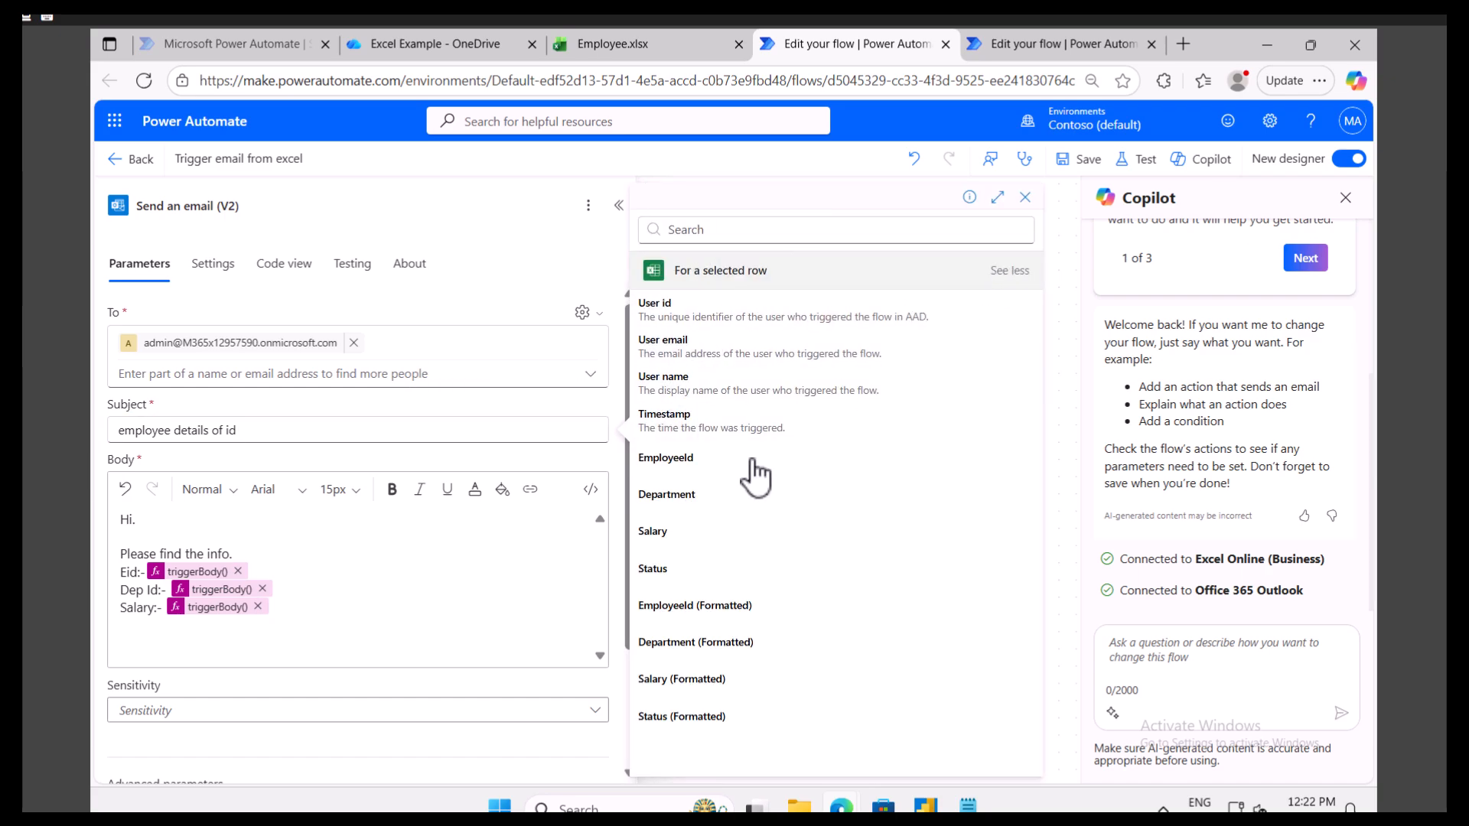
click(664, 459)
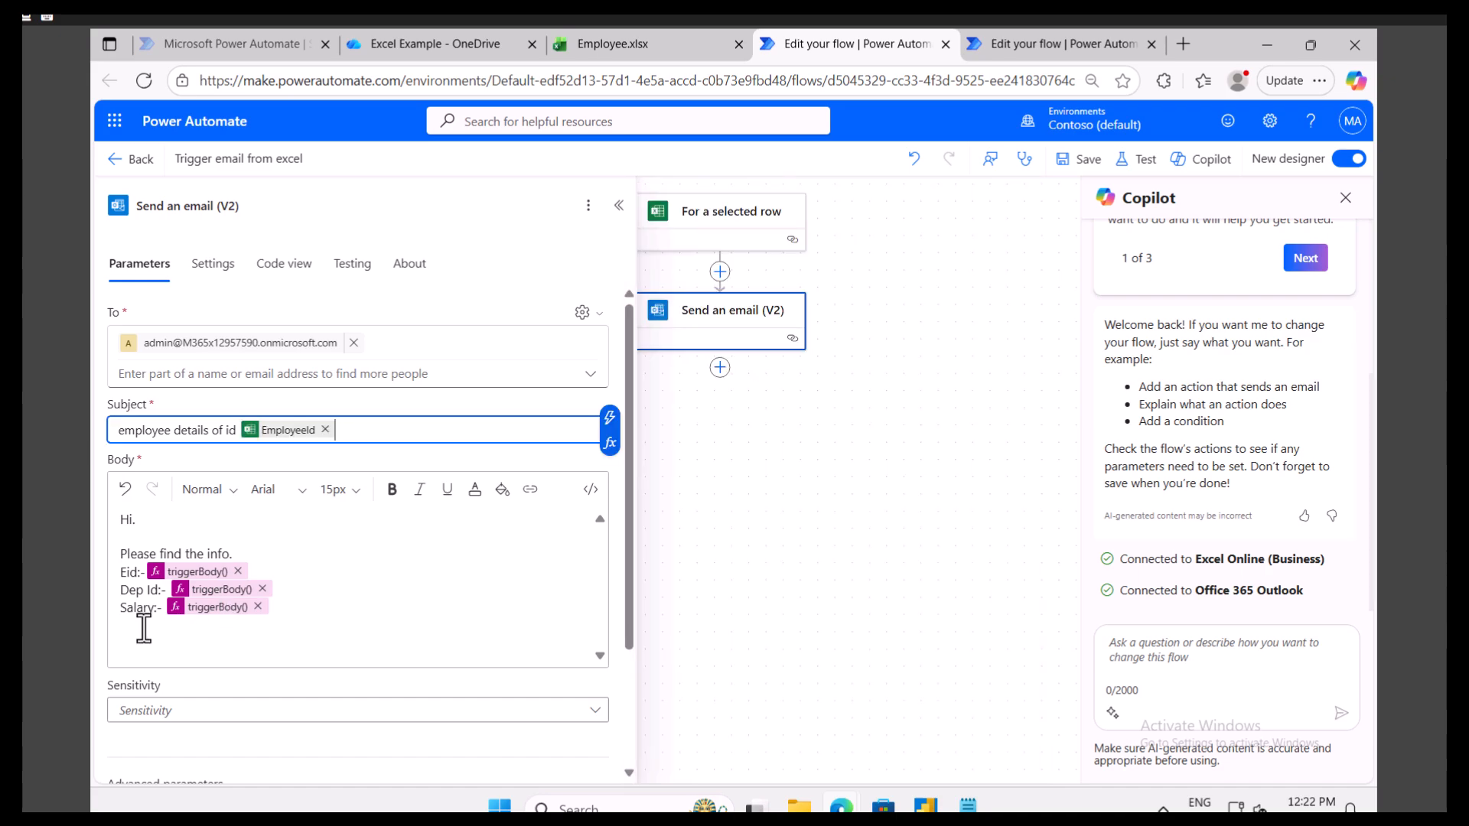
- Remove the three pasted triggerBody() expressions after Eid, Dep Id and Salary from the email body
click(239, 571)
click(263, 589)
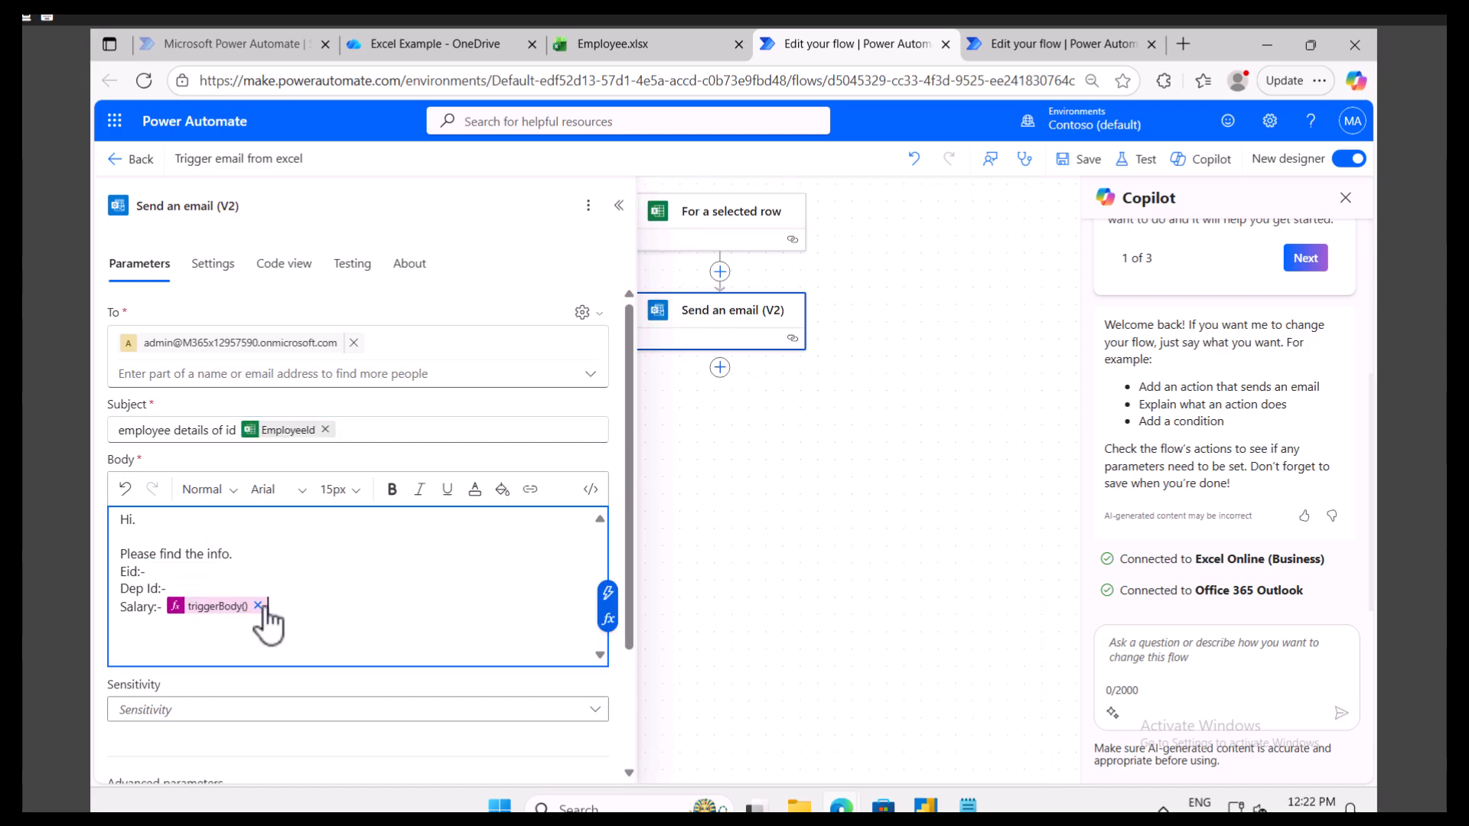
click(258, 606)
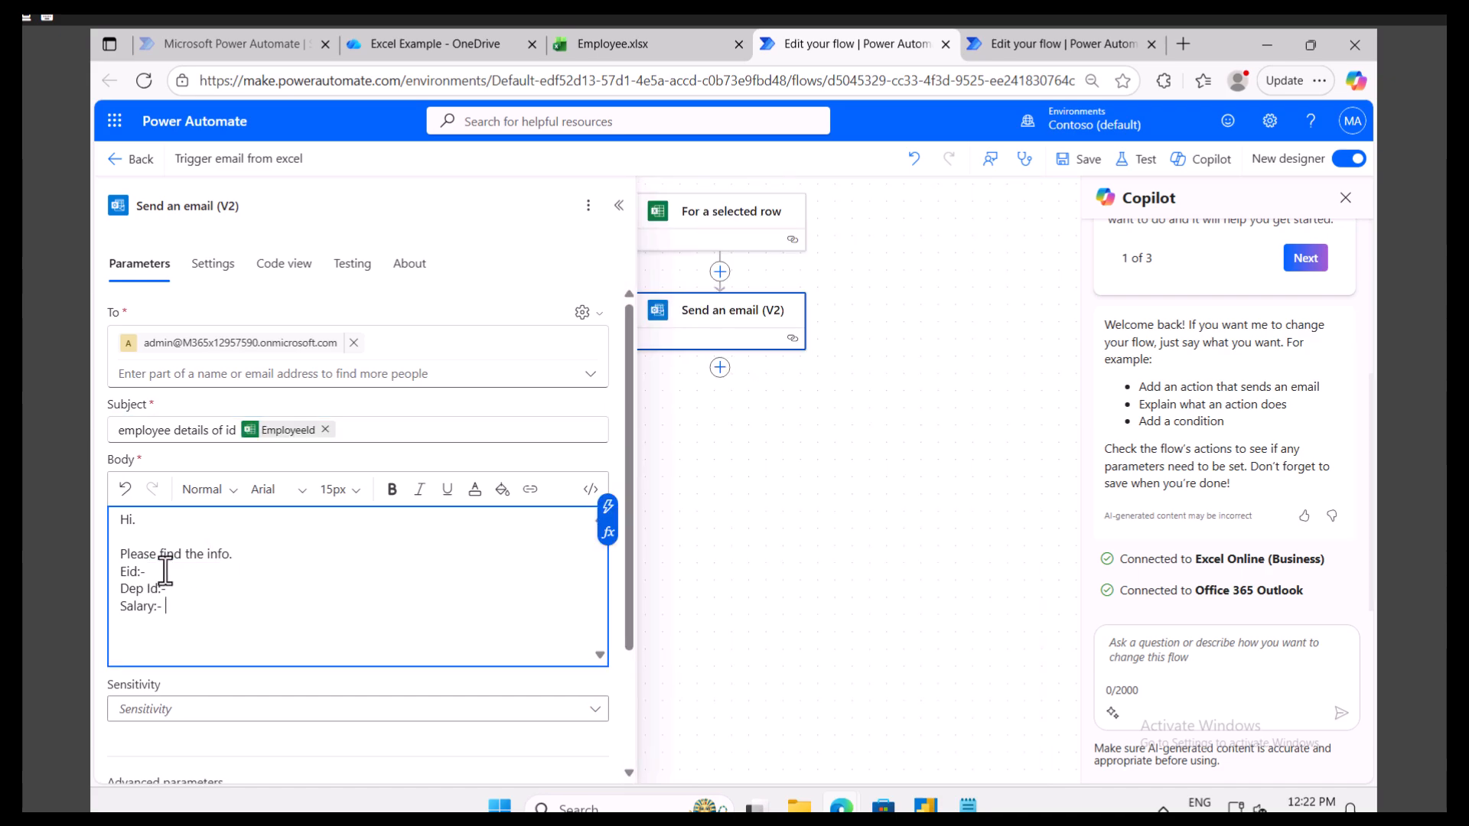
- Insert the trigger's dynamic values in the email body: EmployeeId after Eid, Department after Dep Id, and Salary after Salary
click(608, 508)
click(981, 276)
click(677, 459)
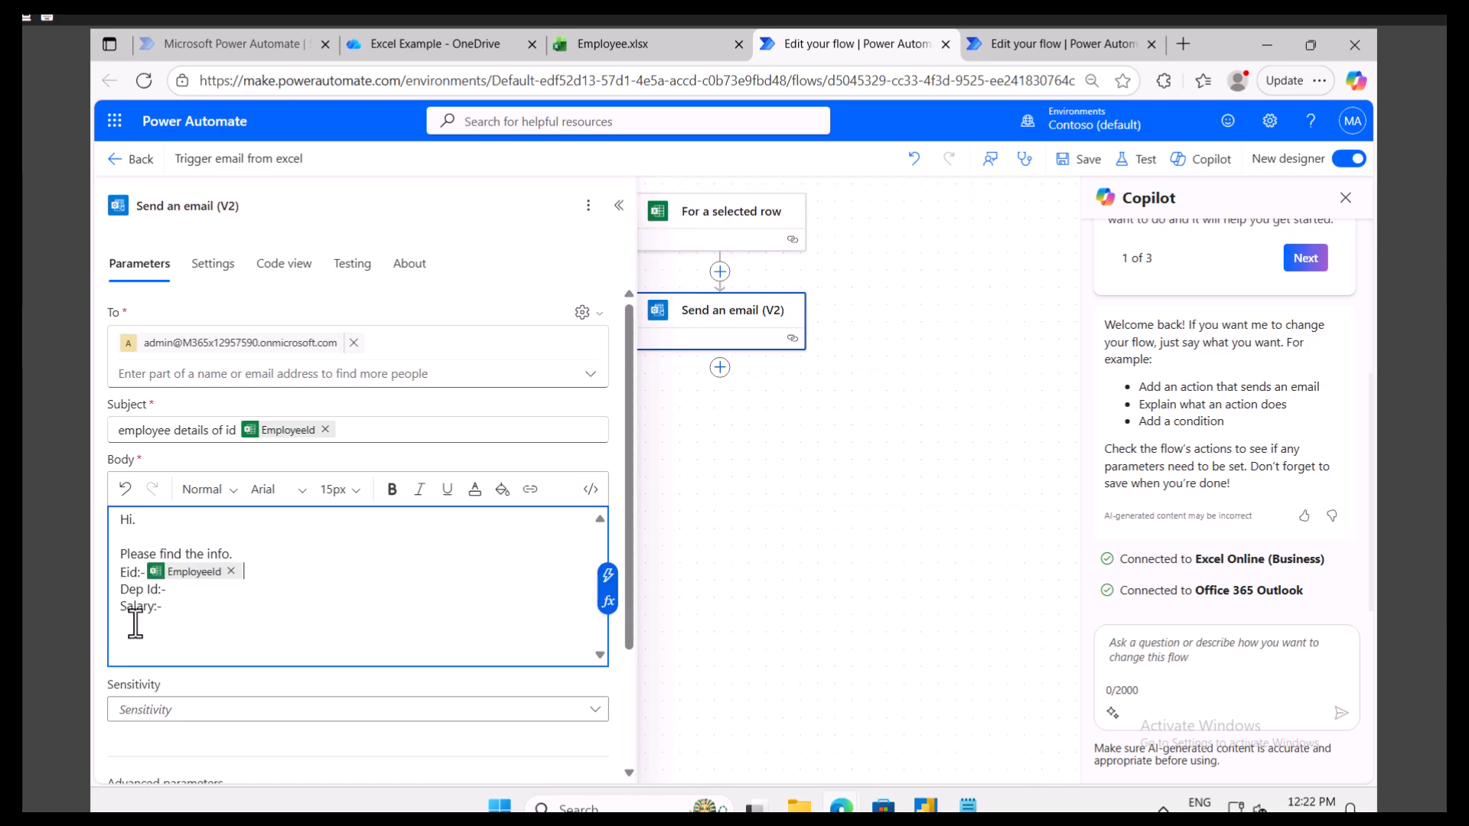
click(605, 581)
click(993, 272)
click(694, 494)
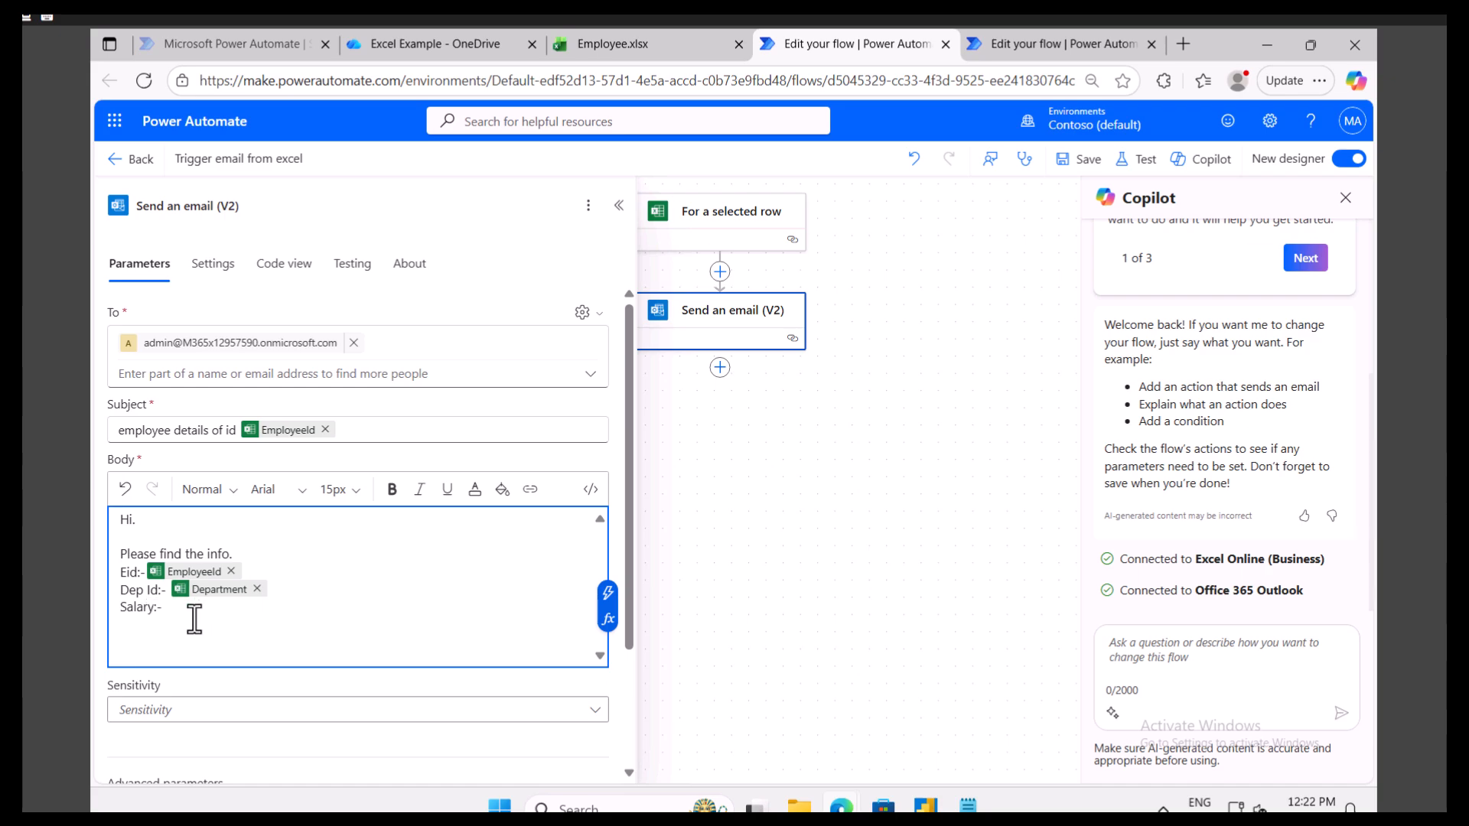
click(608, 593)
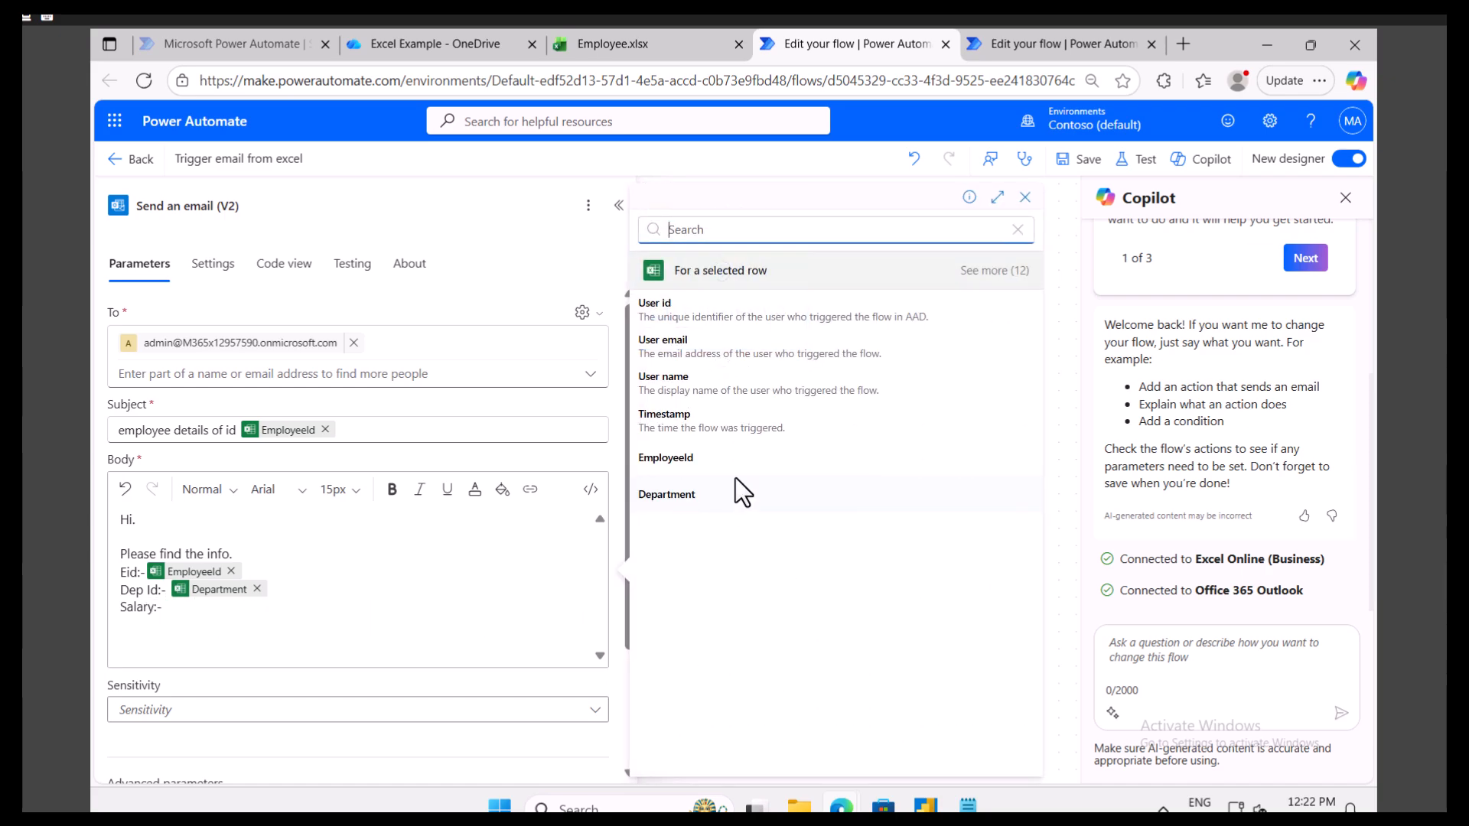
click(995, 272)
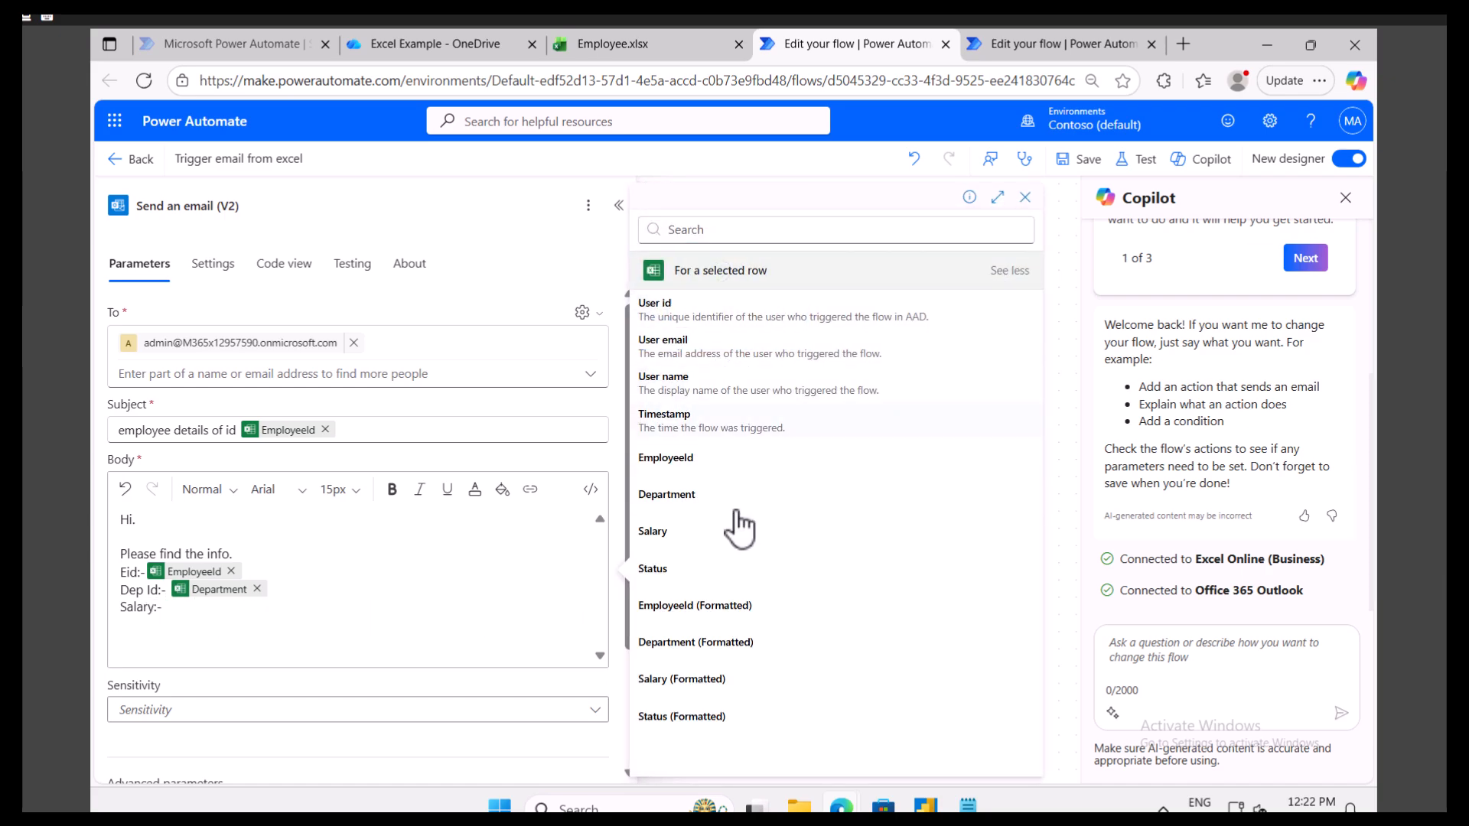
click(671, 529)
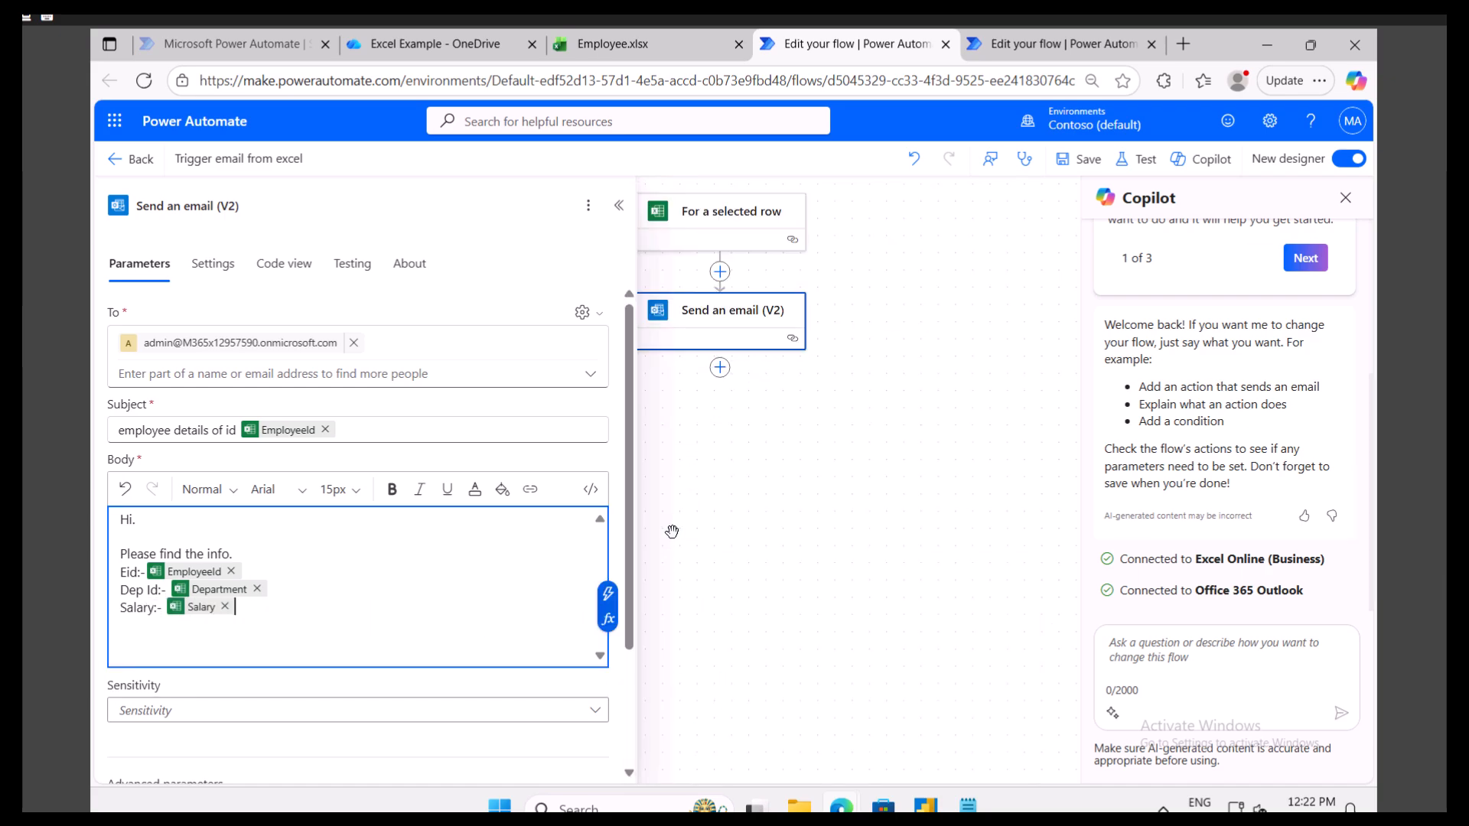
- Dismiss the flow test options and save the Trigger email from excel flow
click(1145, 162)
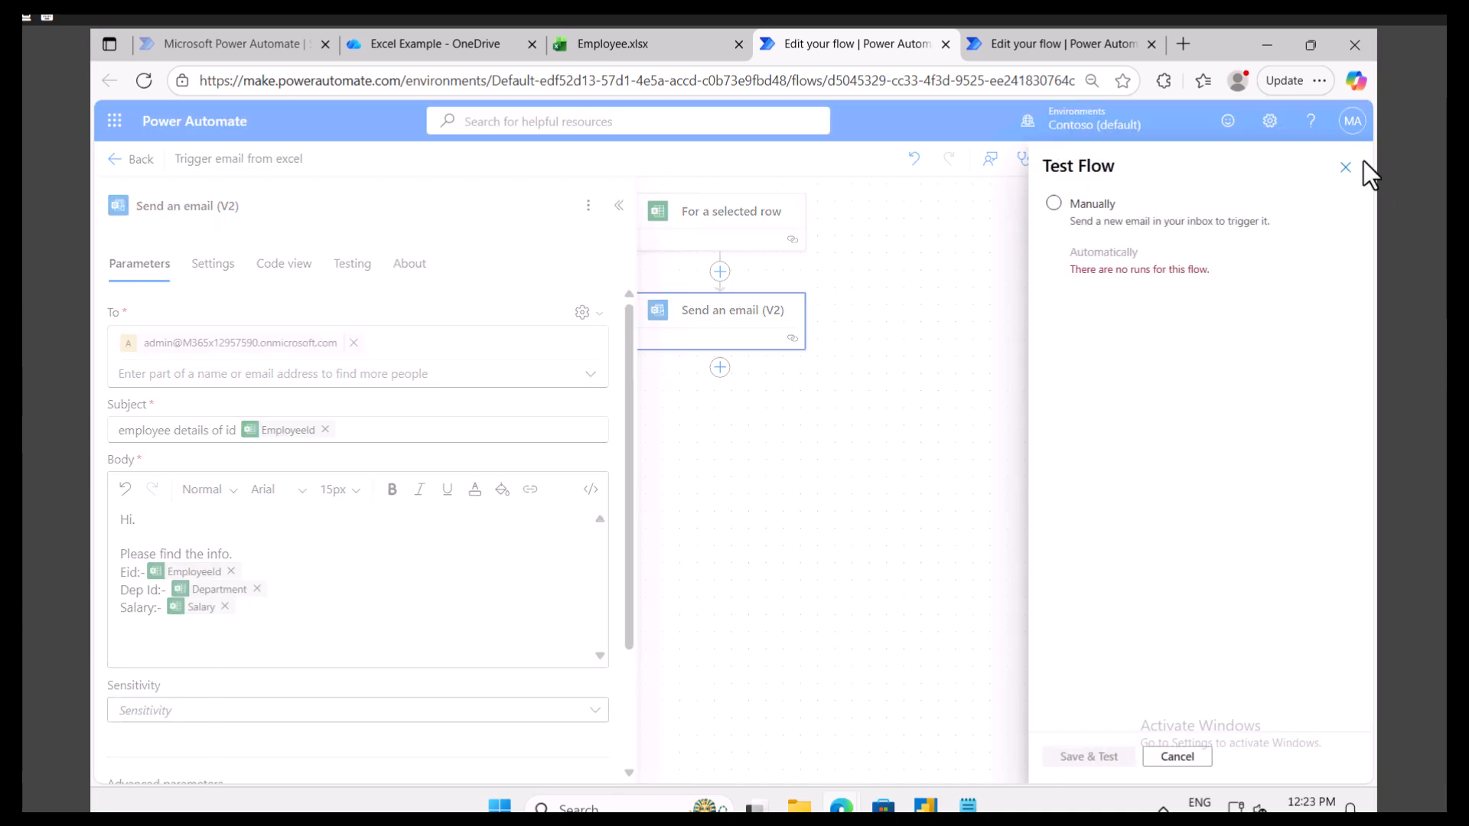
click(1344, 168)
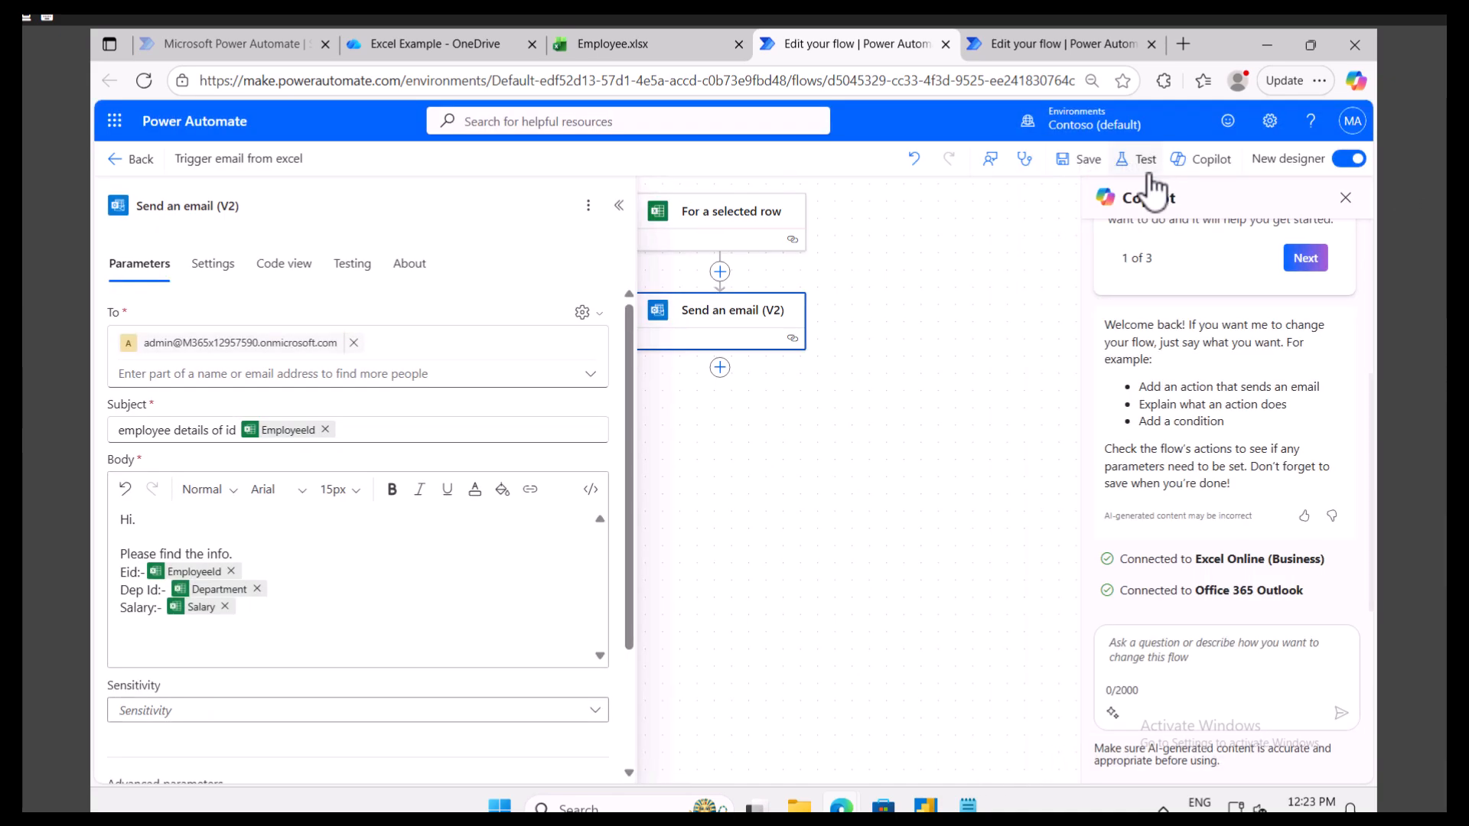
click(1087, 161)
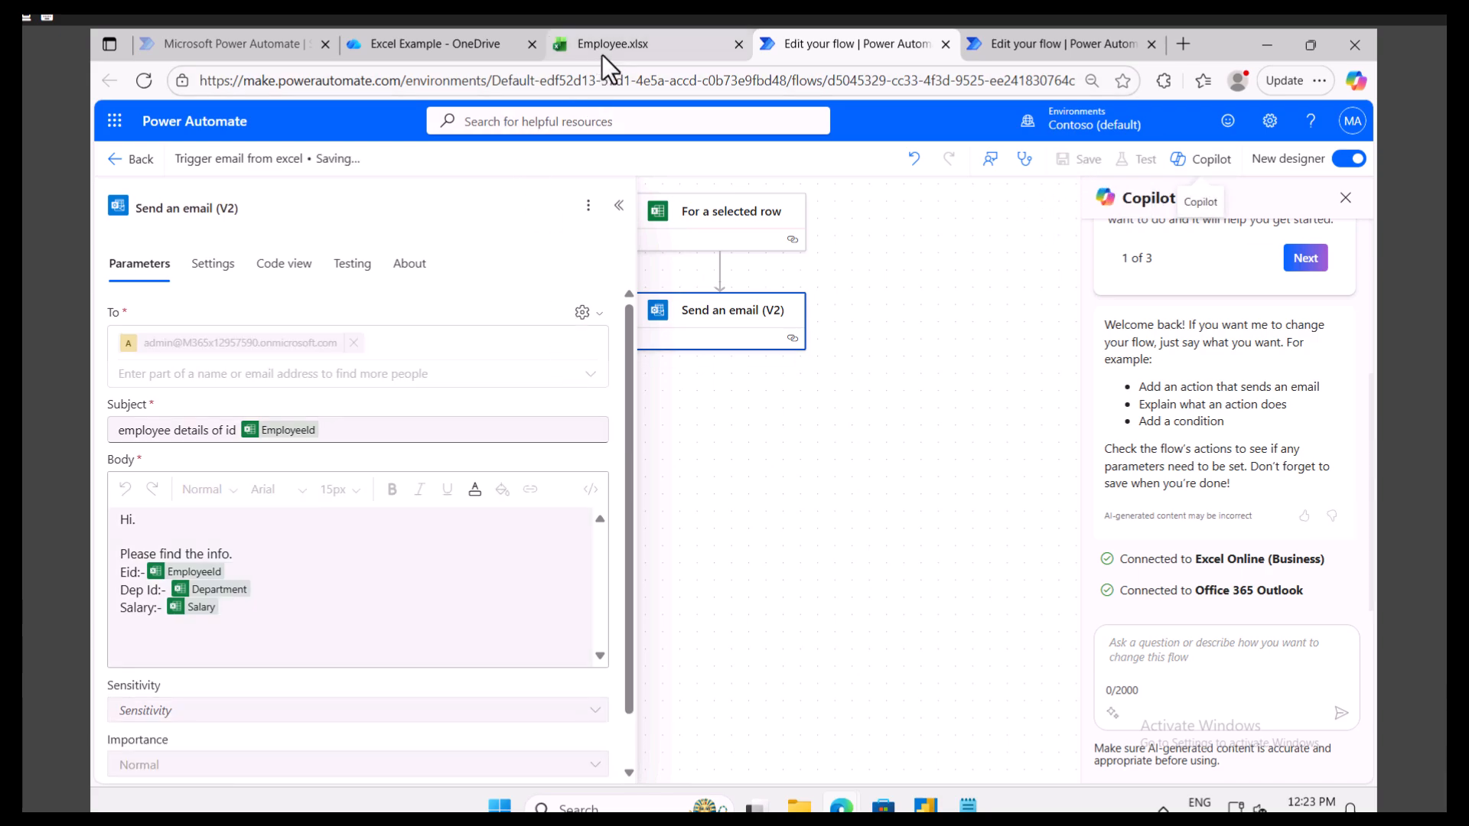
- Switch to the Employee.xlsx workbook, reload it, and open its list of workbook flows again
mouse_move(602, 56)
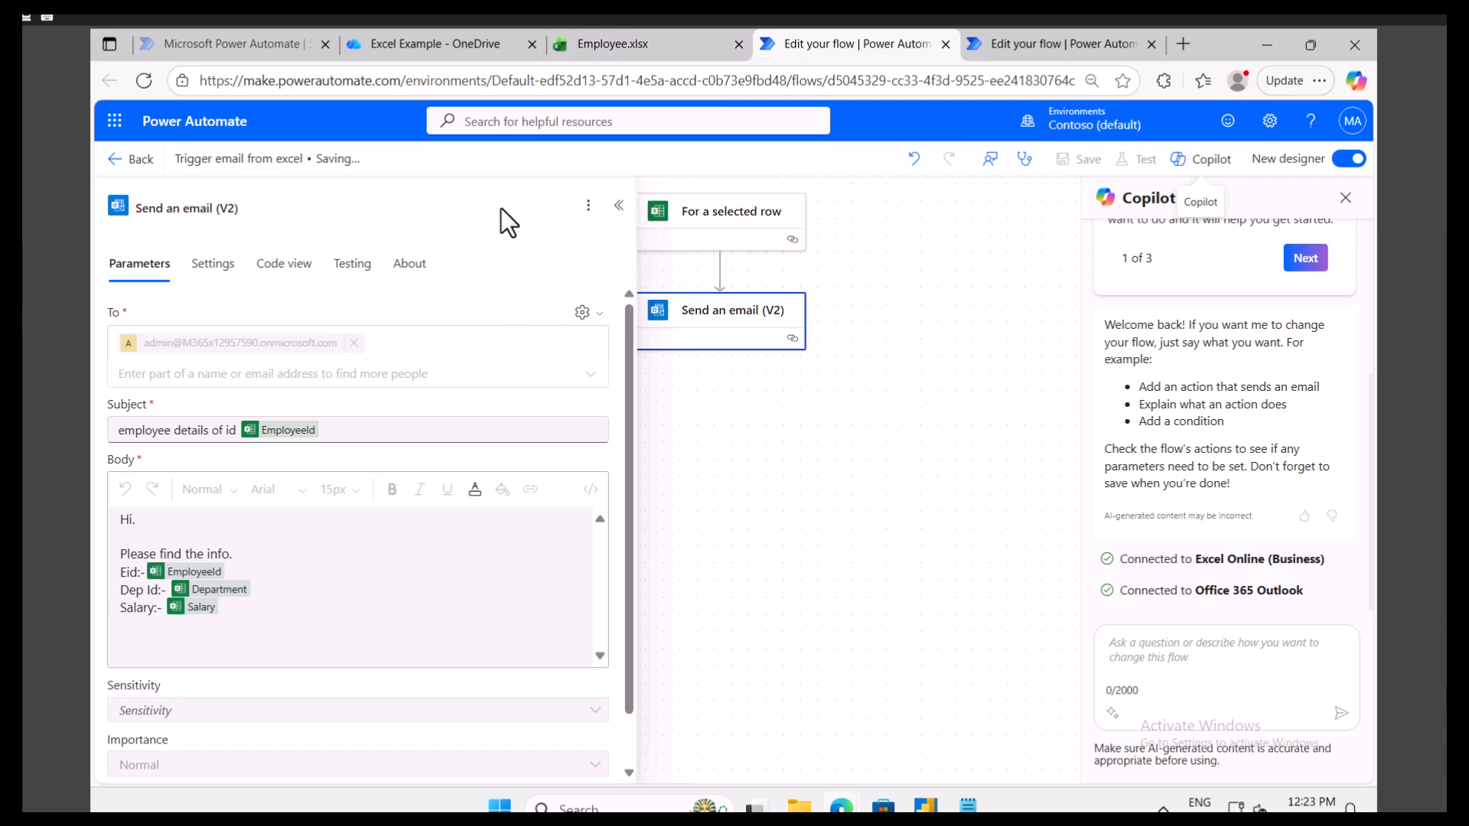
click(627, 48)
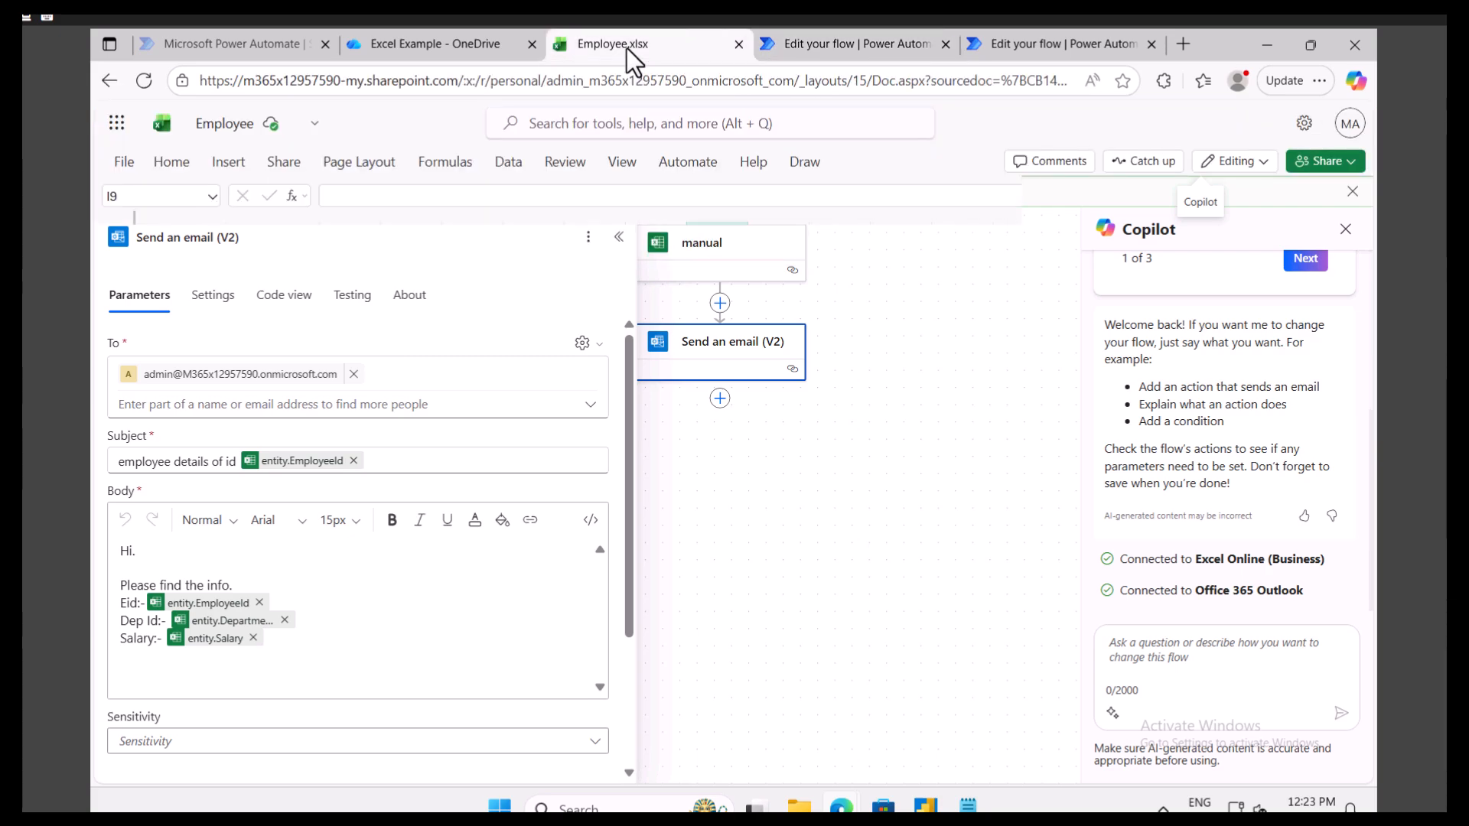
click(1301, 413)
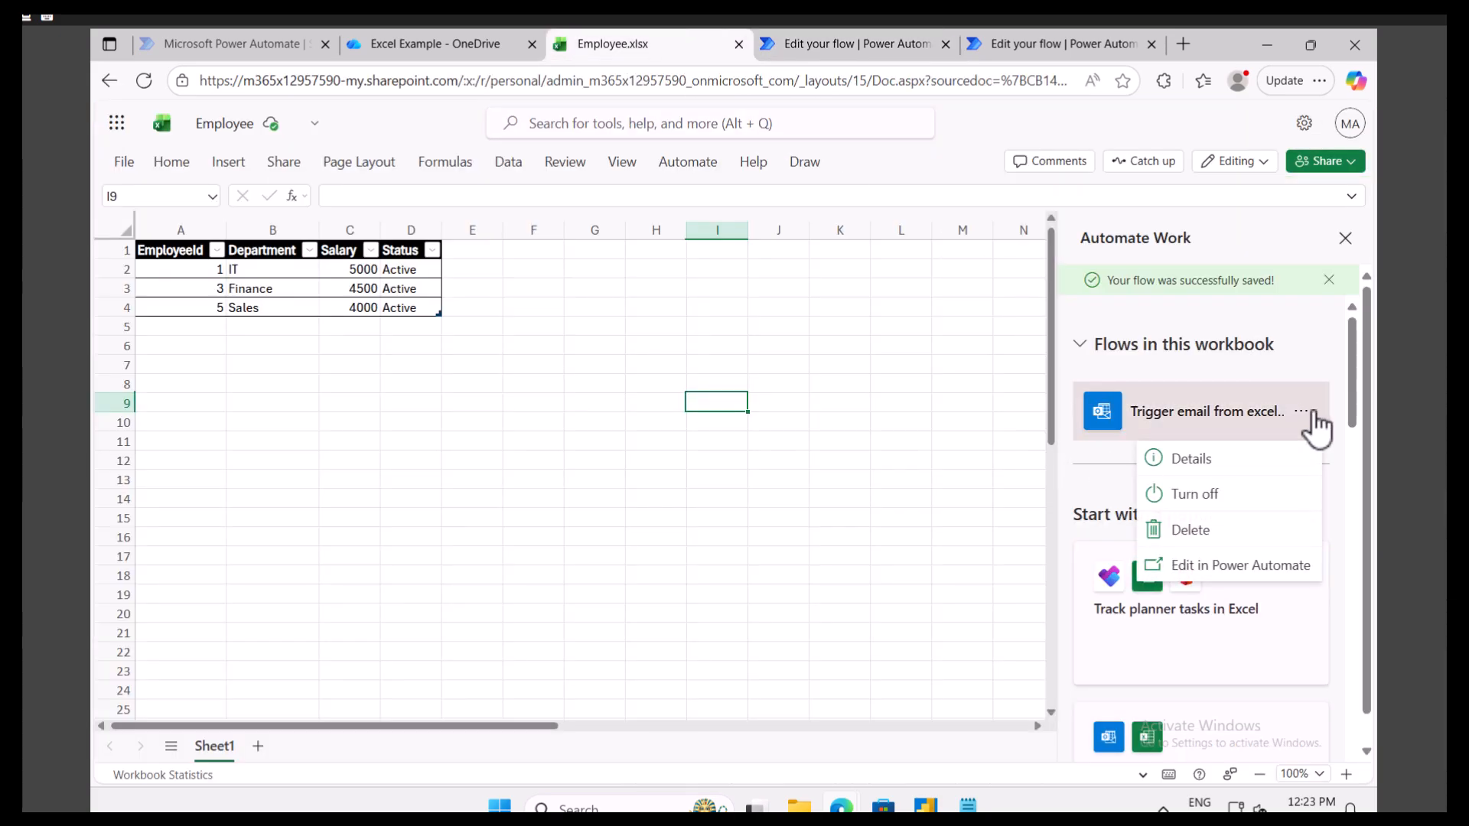
click(145, 81)
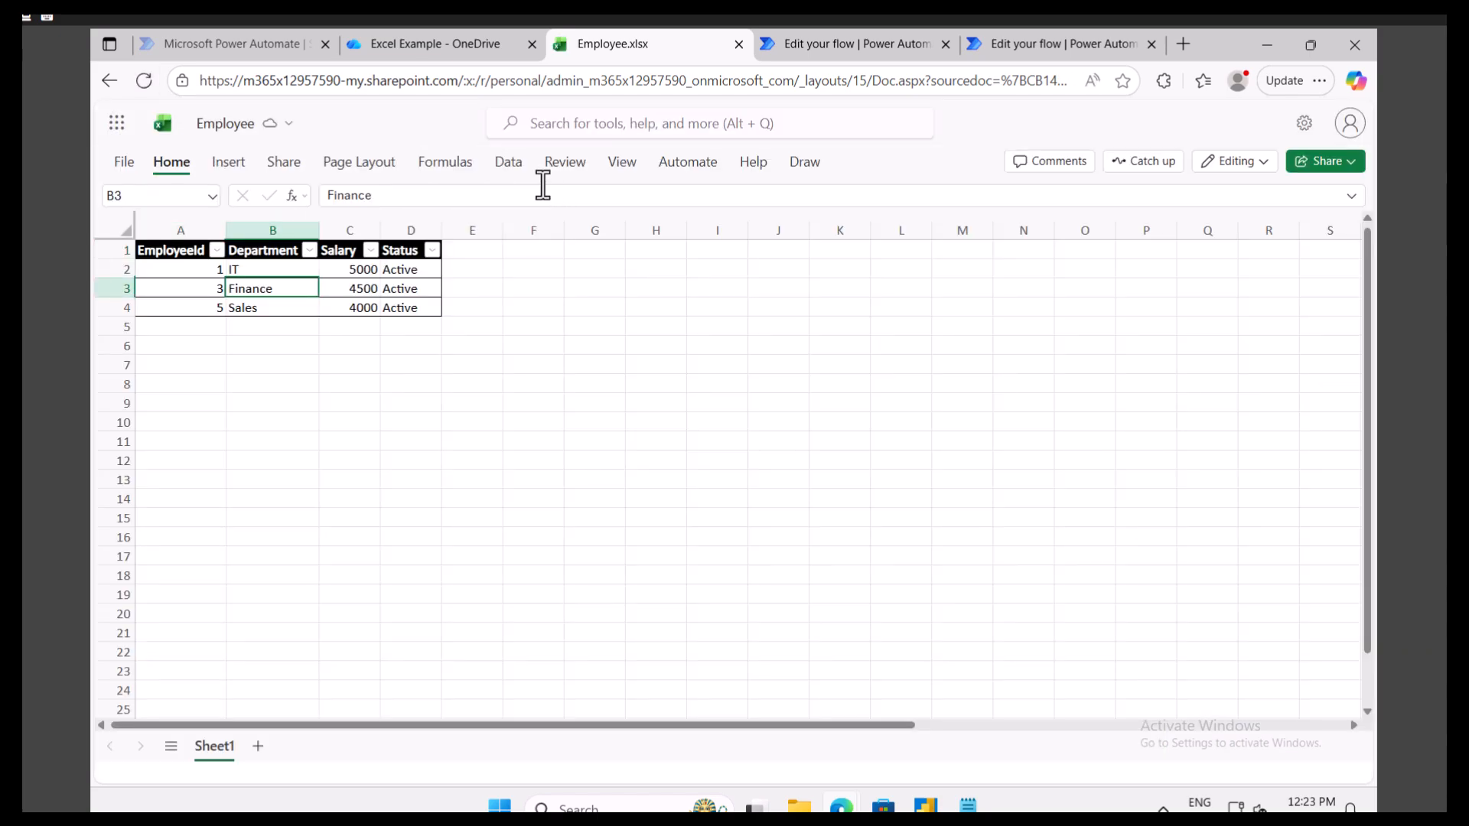
click(687, 163)
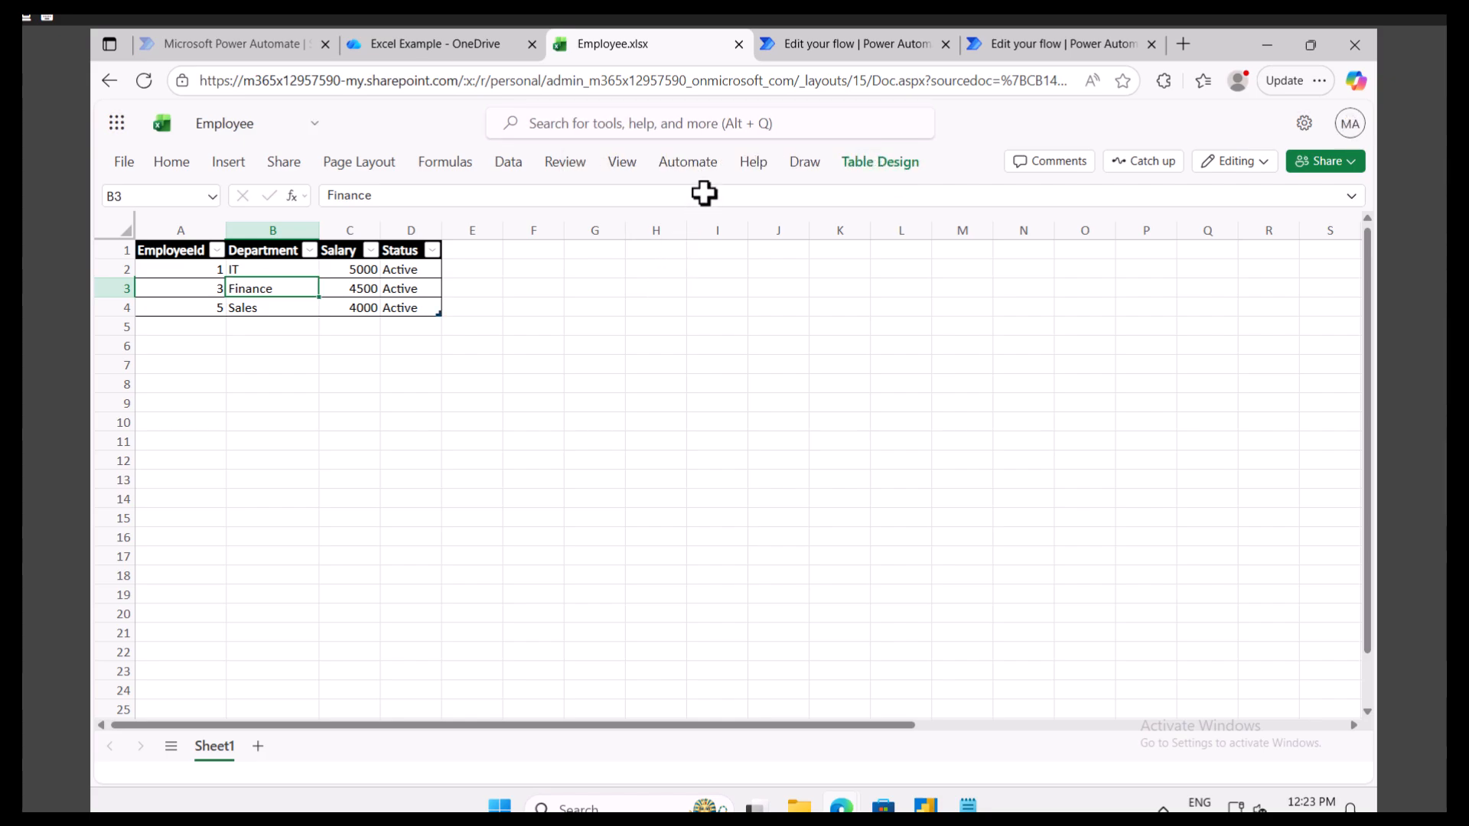
click(700, 167)
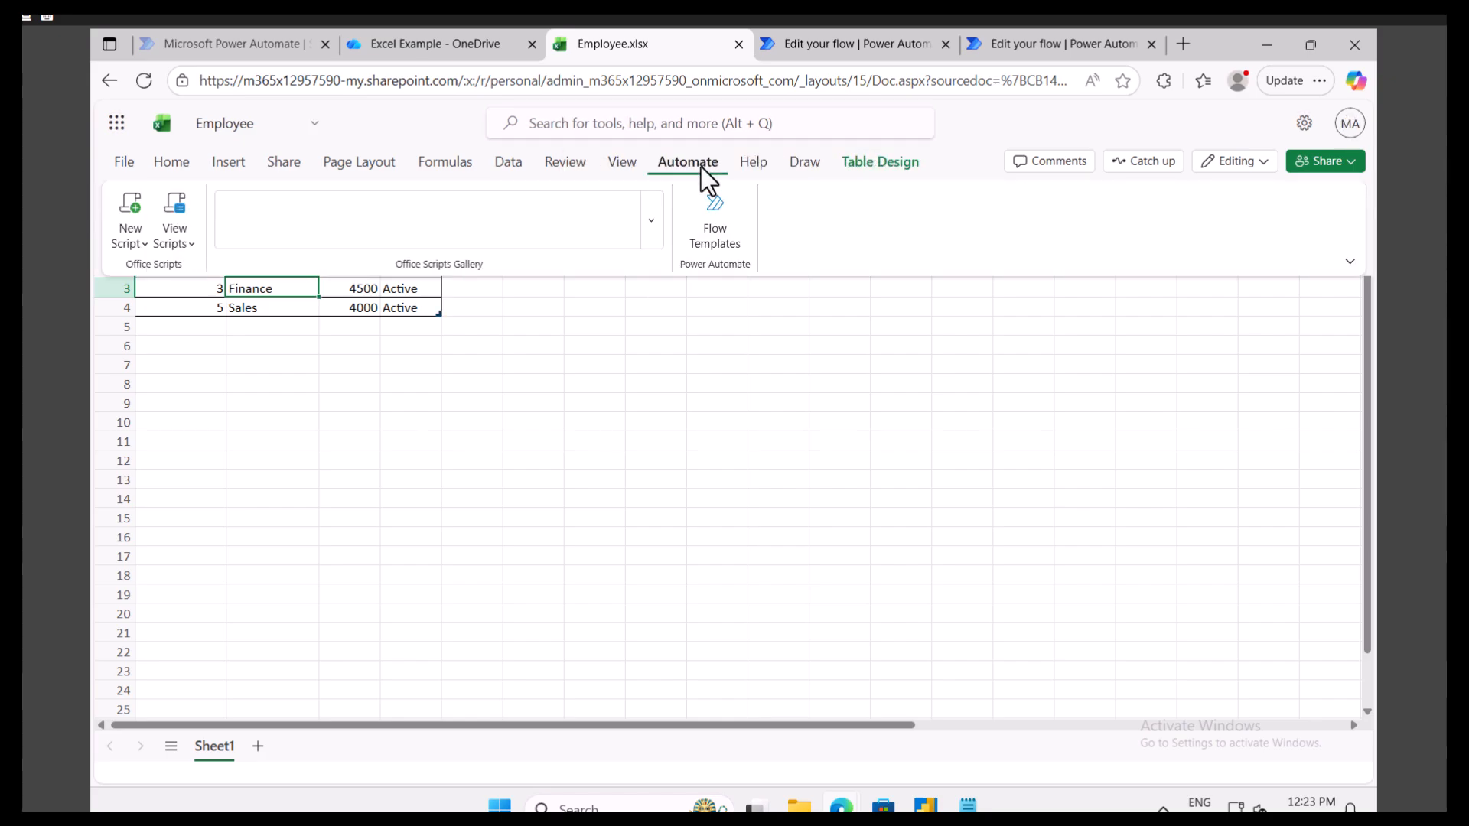
click(707, 233)
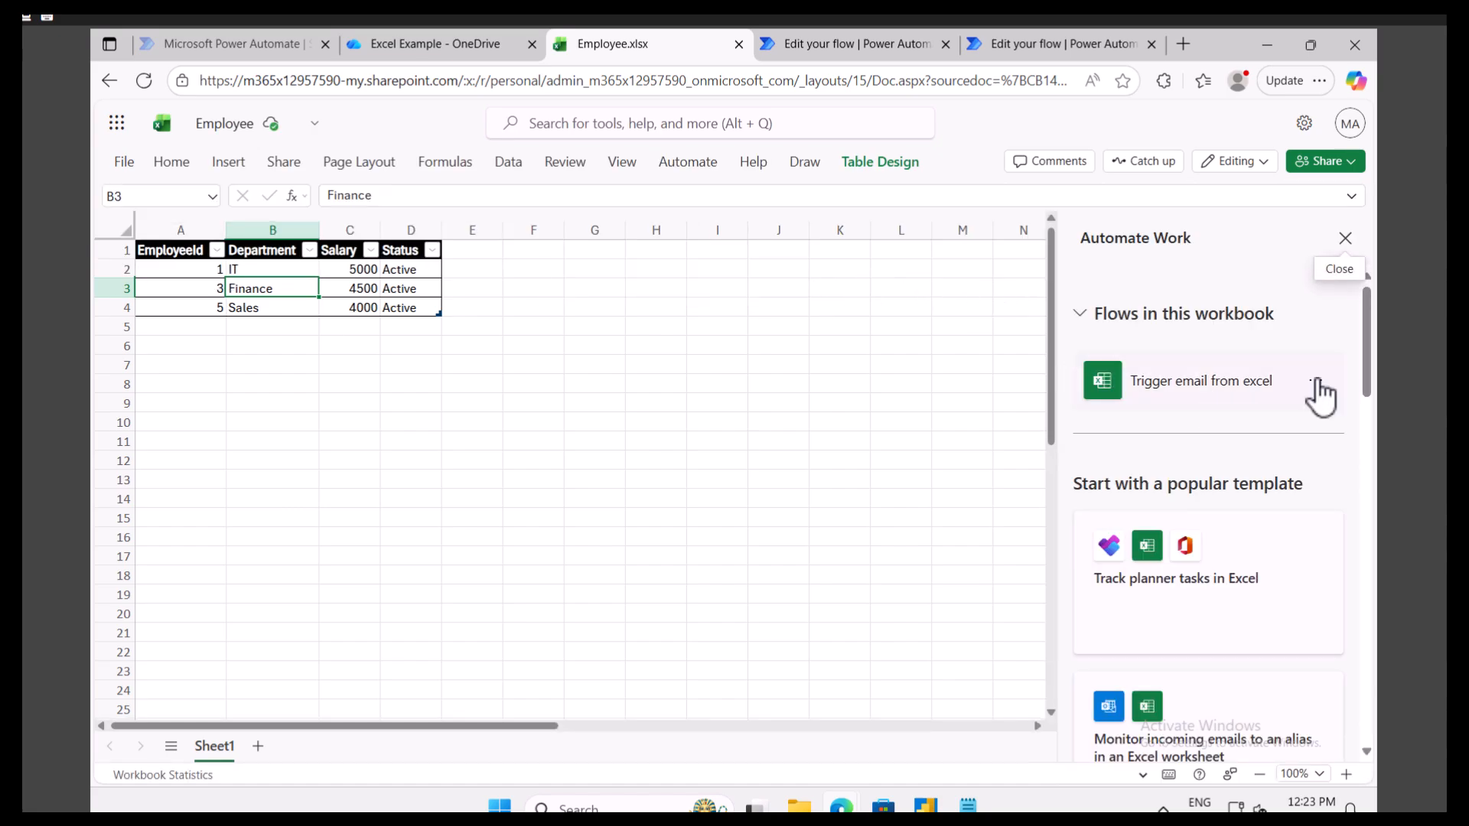
- Run the Trigger email from excel flow on the table row for EmployeeId 5 and close the run confirmation
click(809, 49)
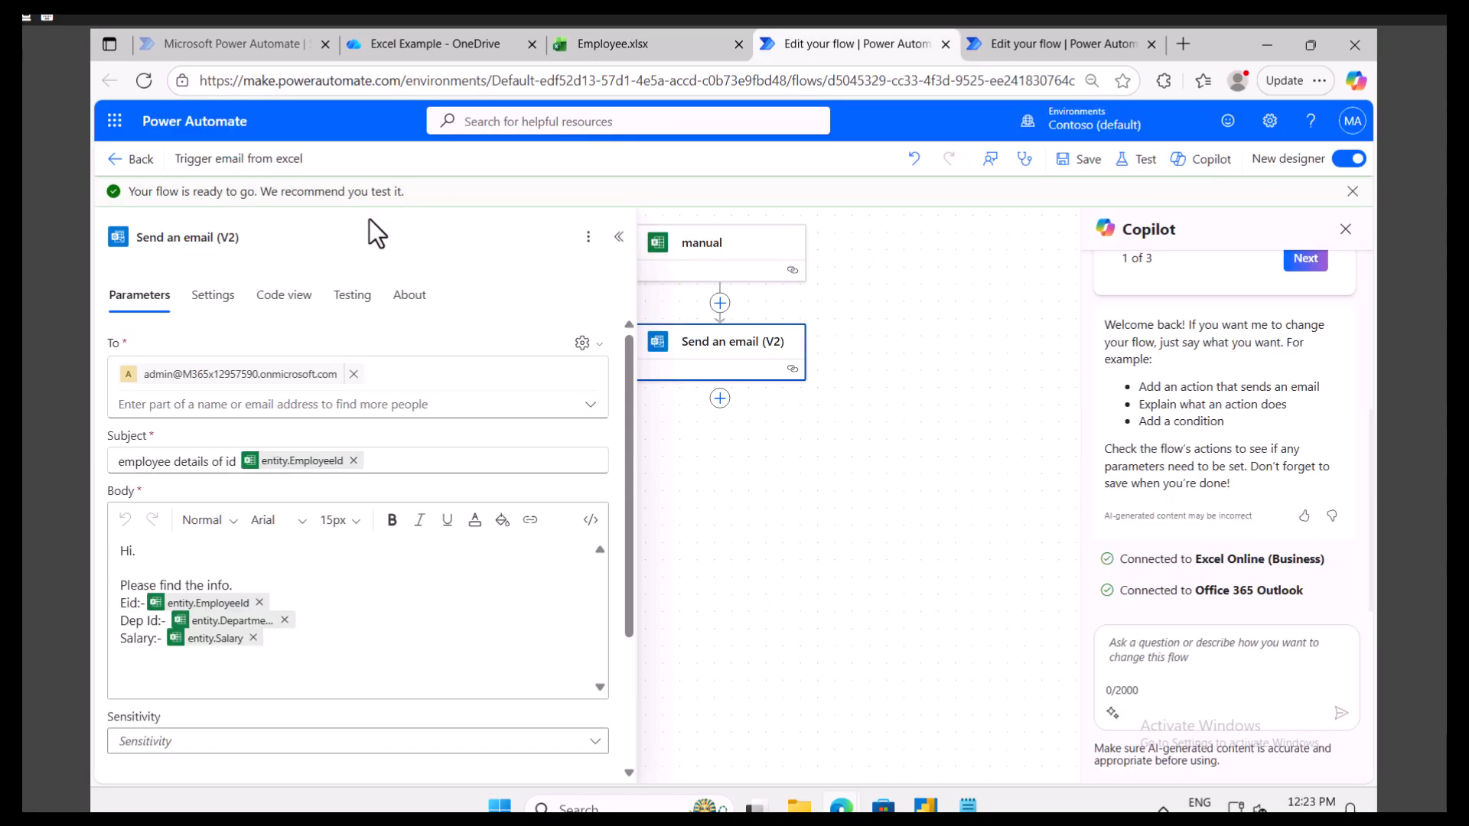
click(704, 45)
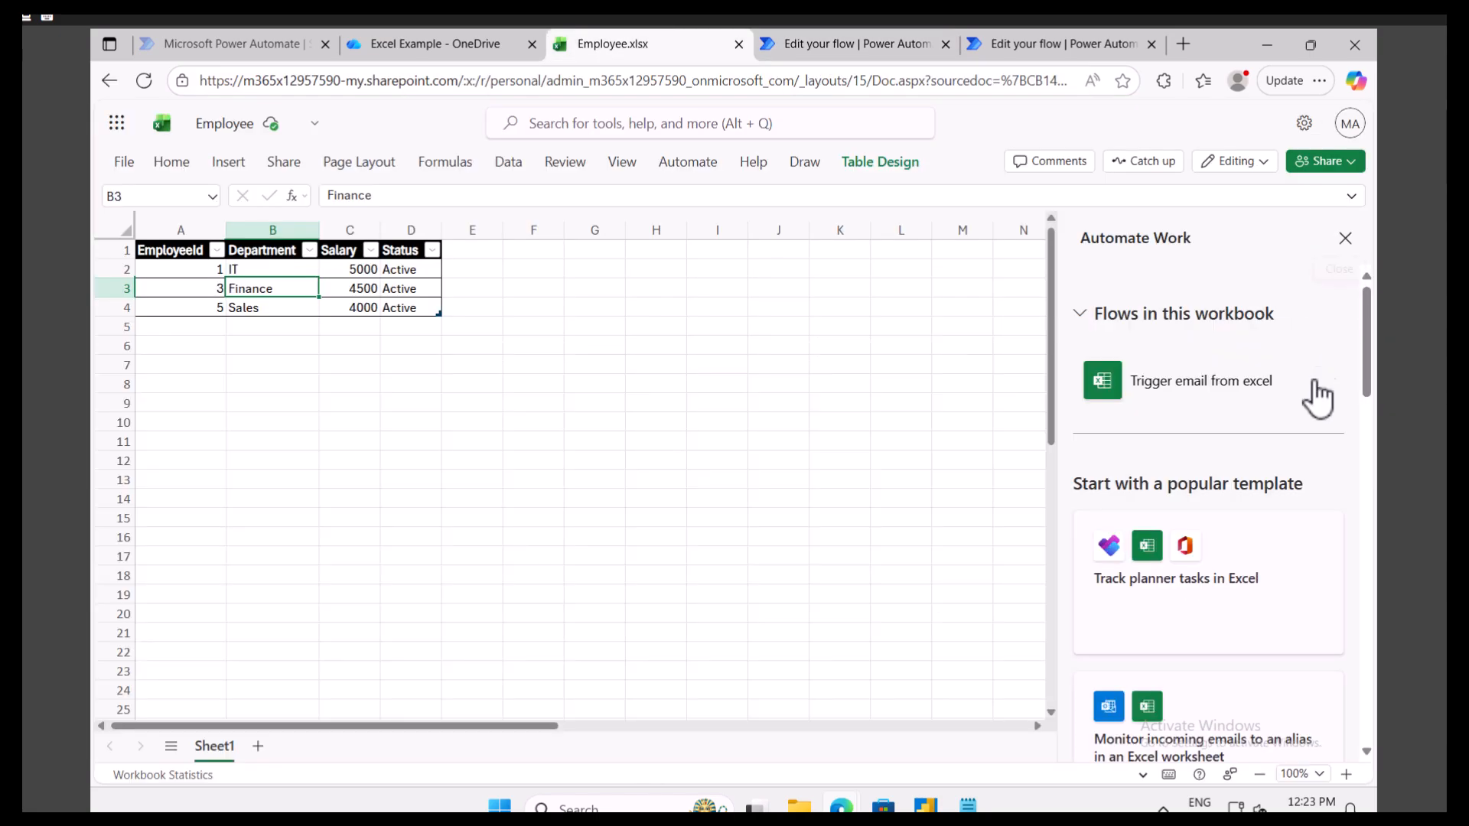
click(1315, 386)
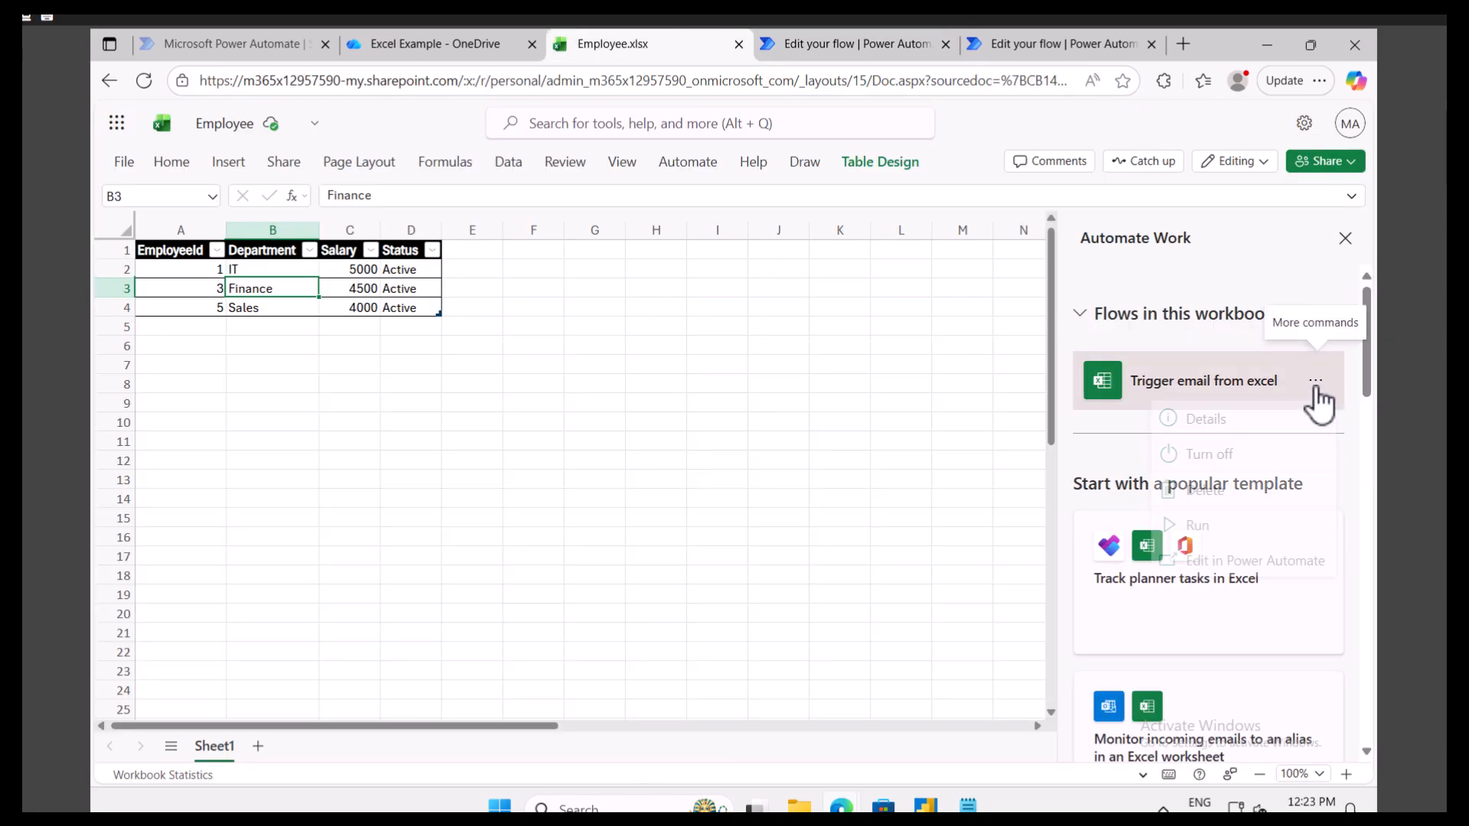
click(192, 307)
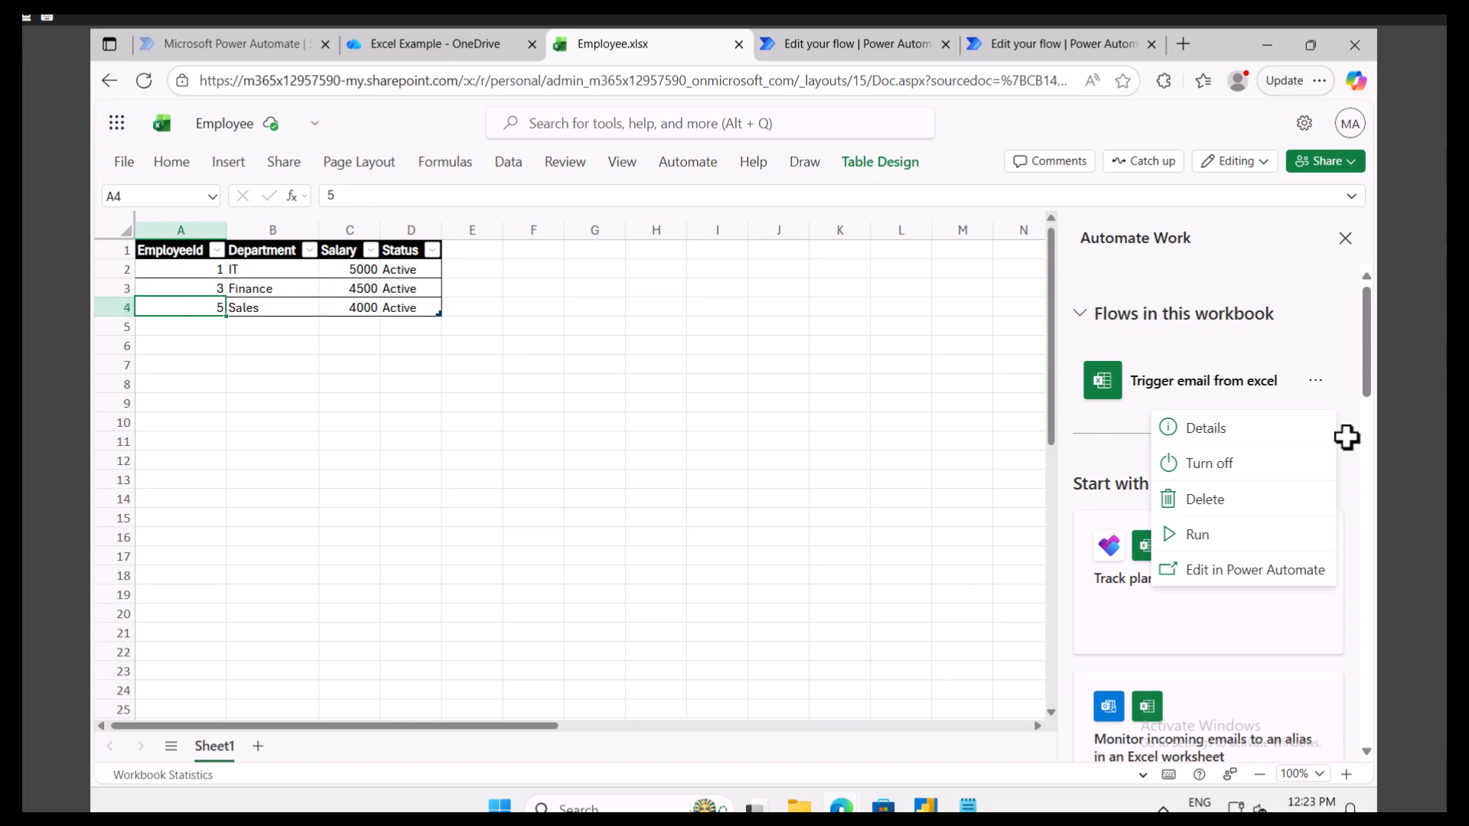
click(1200, 535)
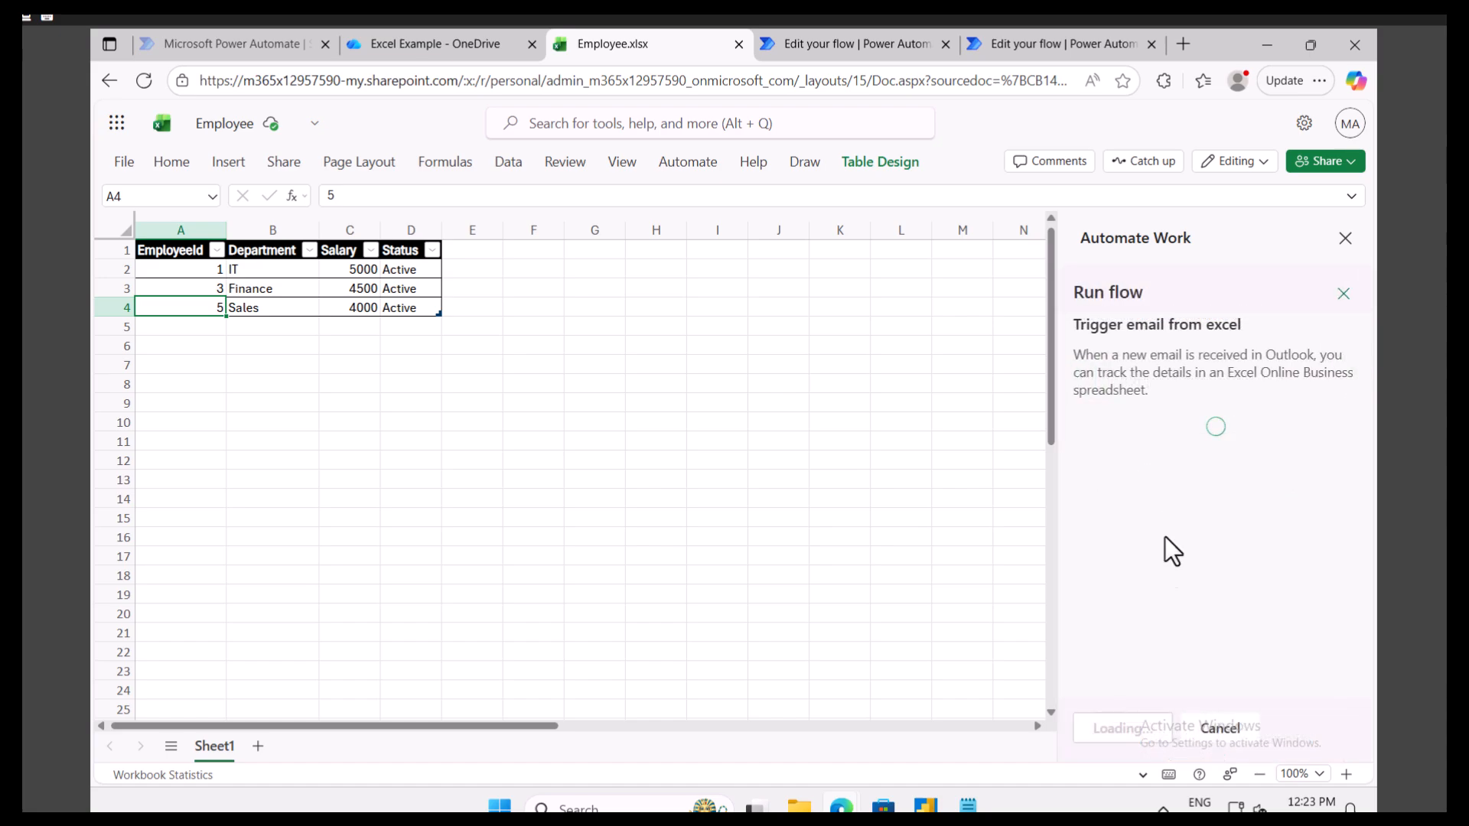
click(1128, 742)
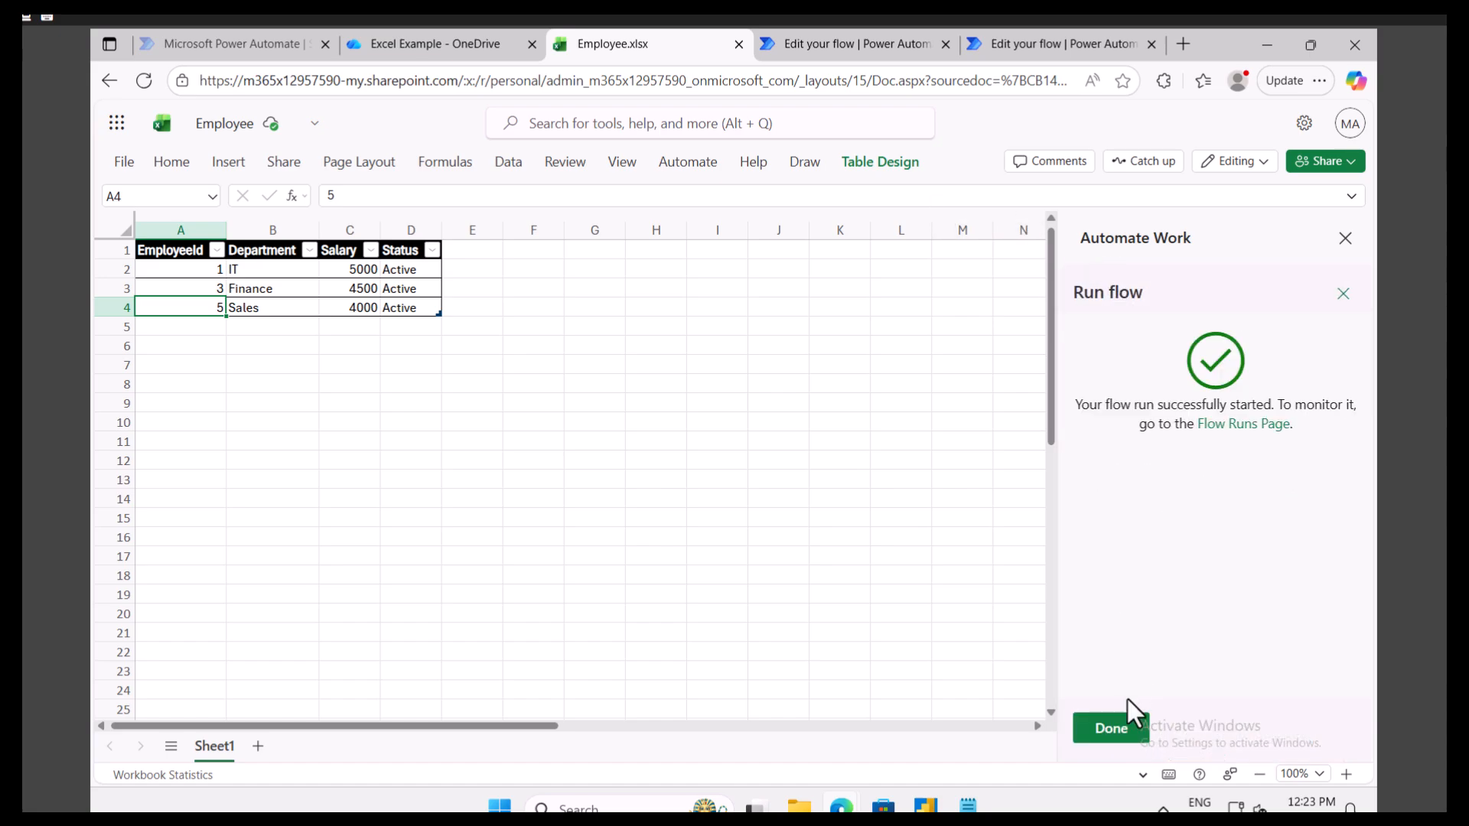
click(1120, 731)
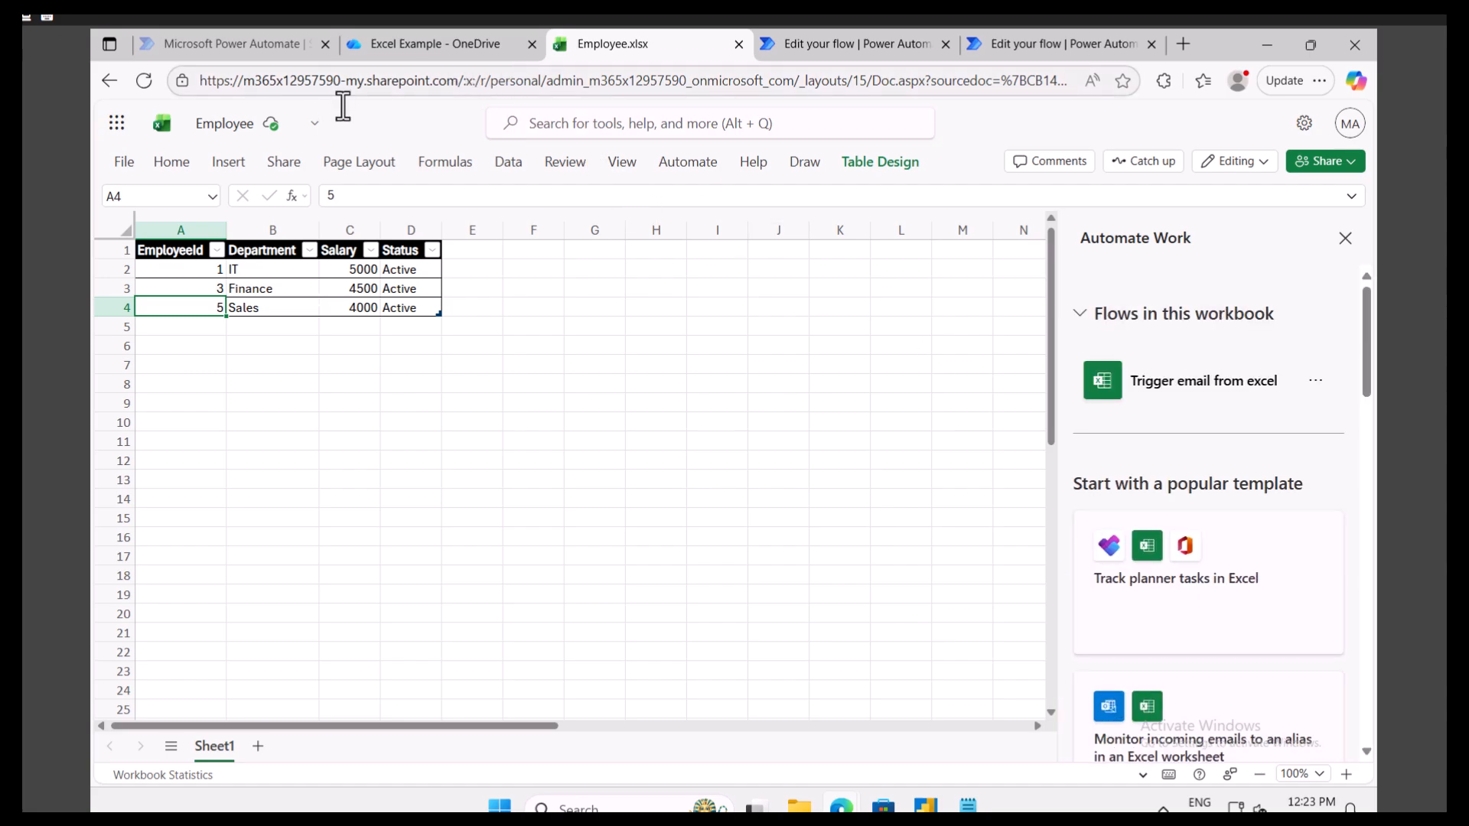
- Open Outlook from Excel and read the "employee details of id 5" email, checking the employee details in its body
click(117, 123)
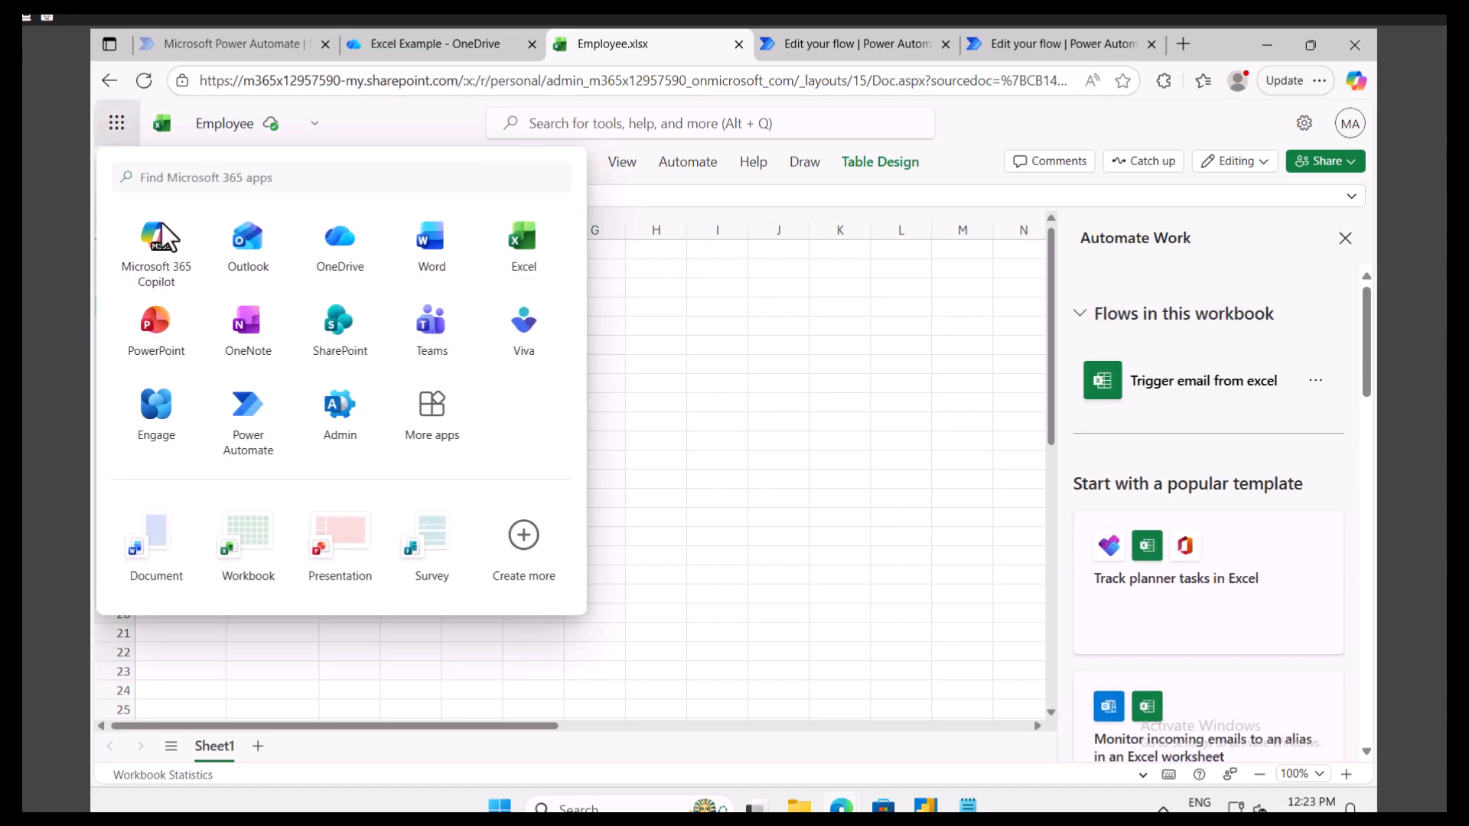
click(249, 259)
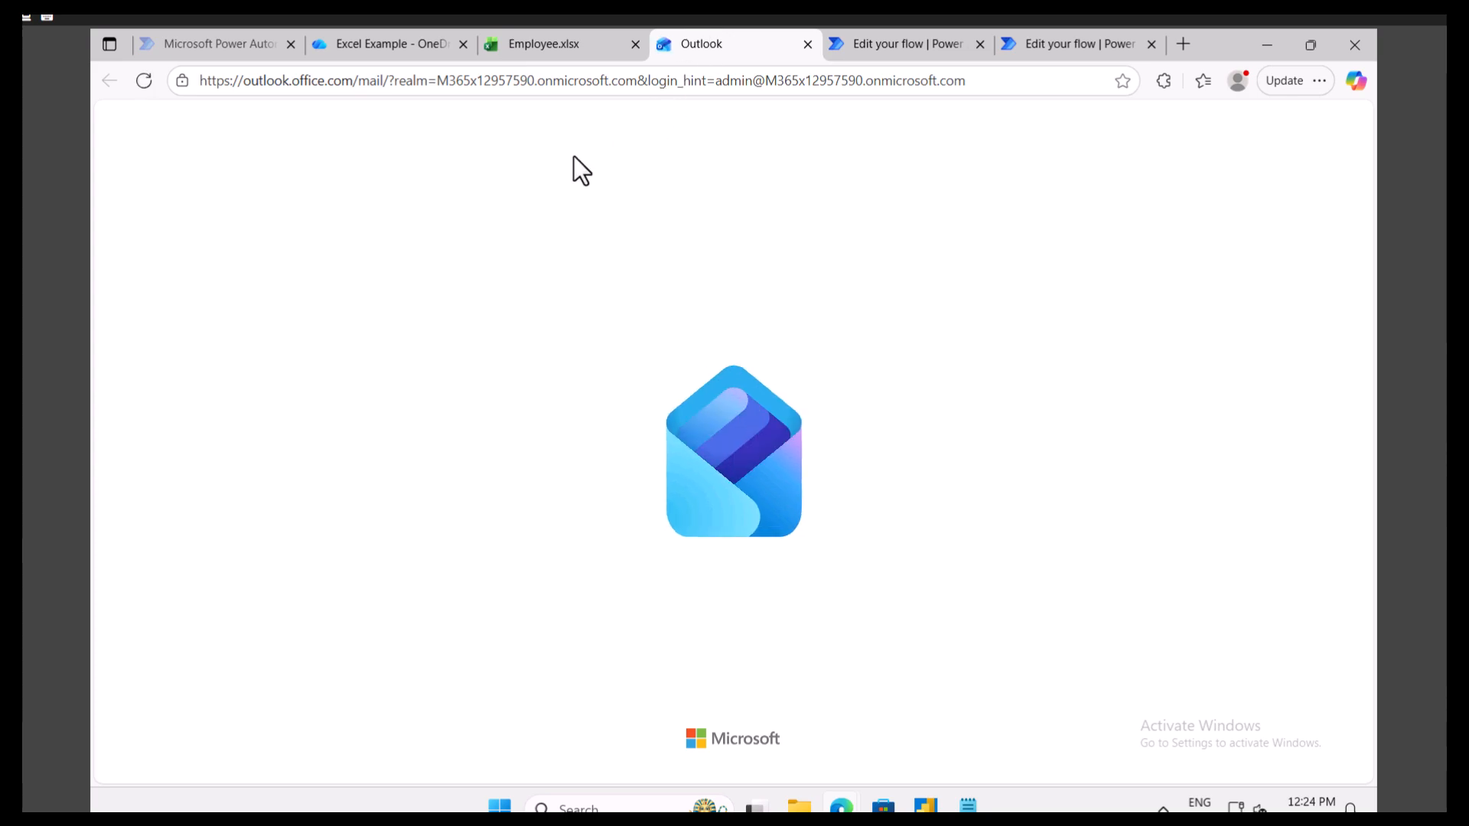
click(543, 44)
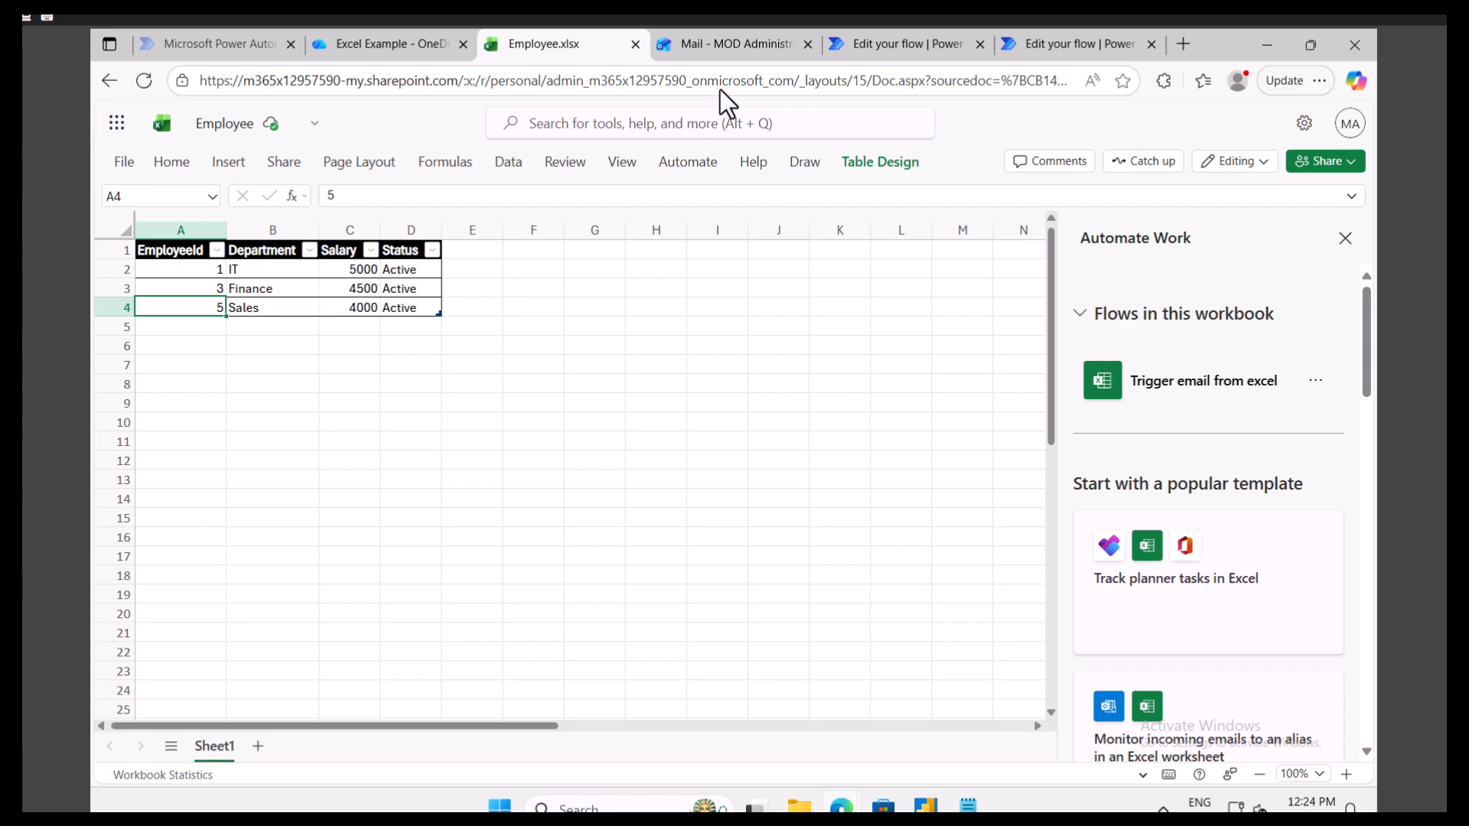
click(727, 46)
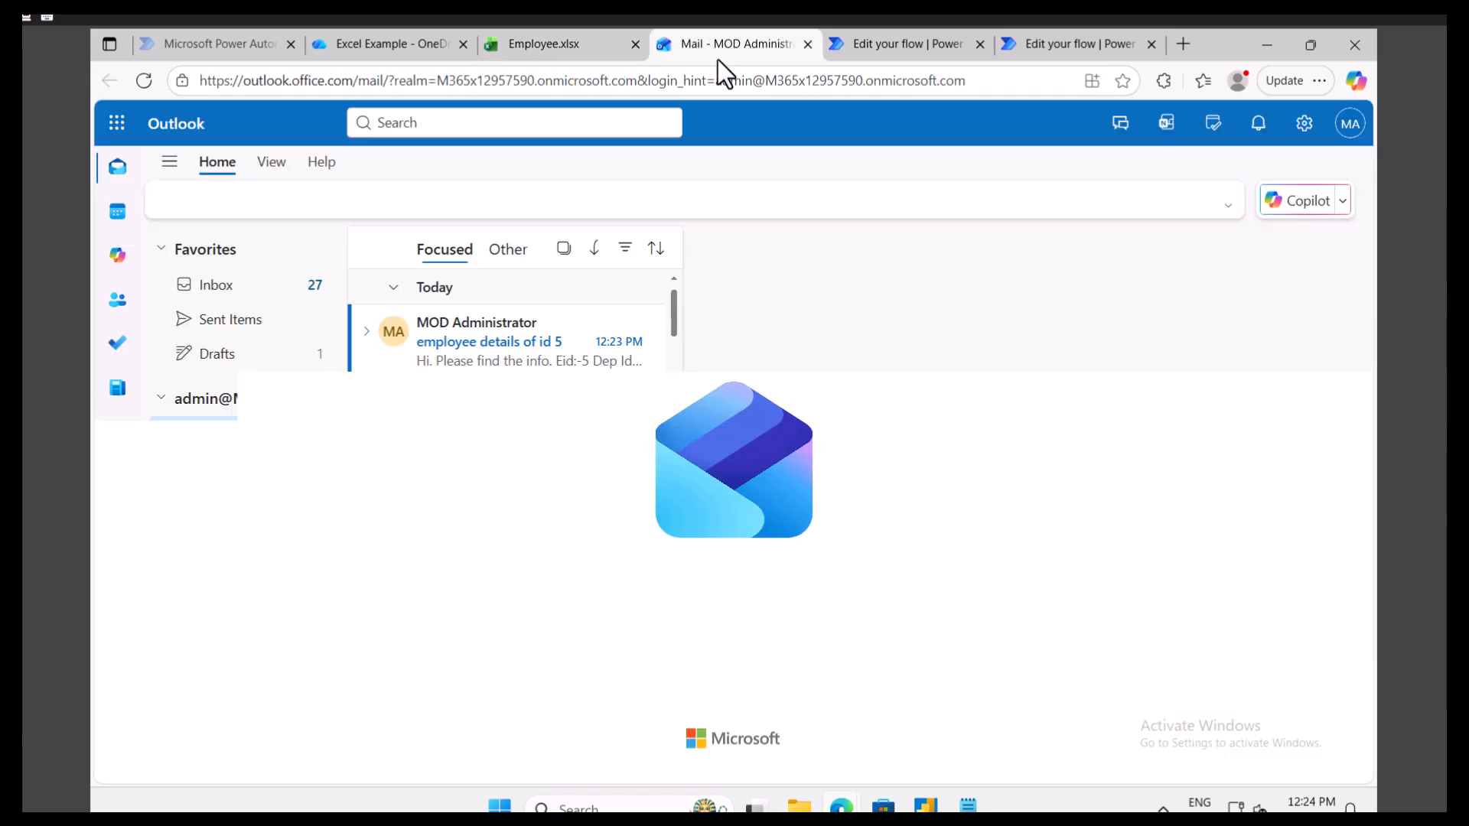
click(520, 347)
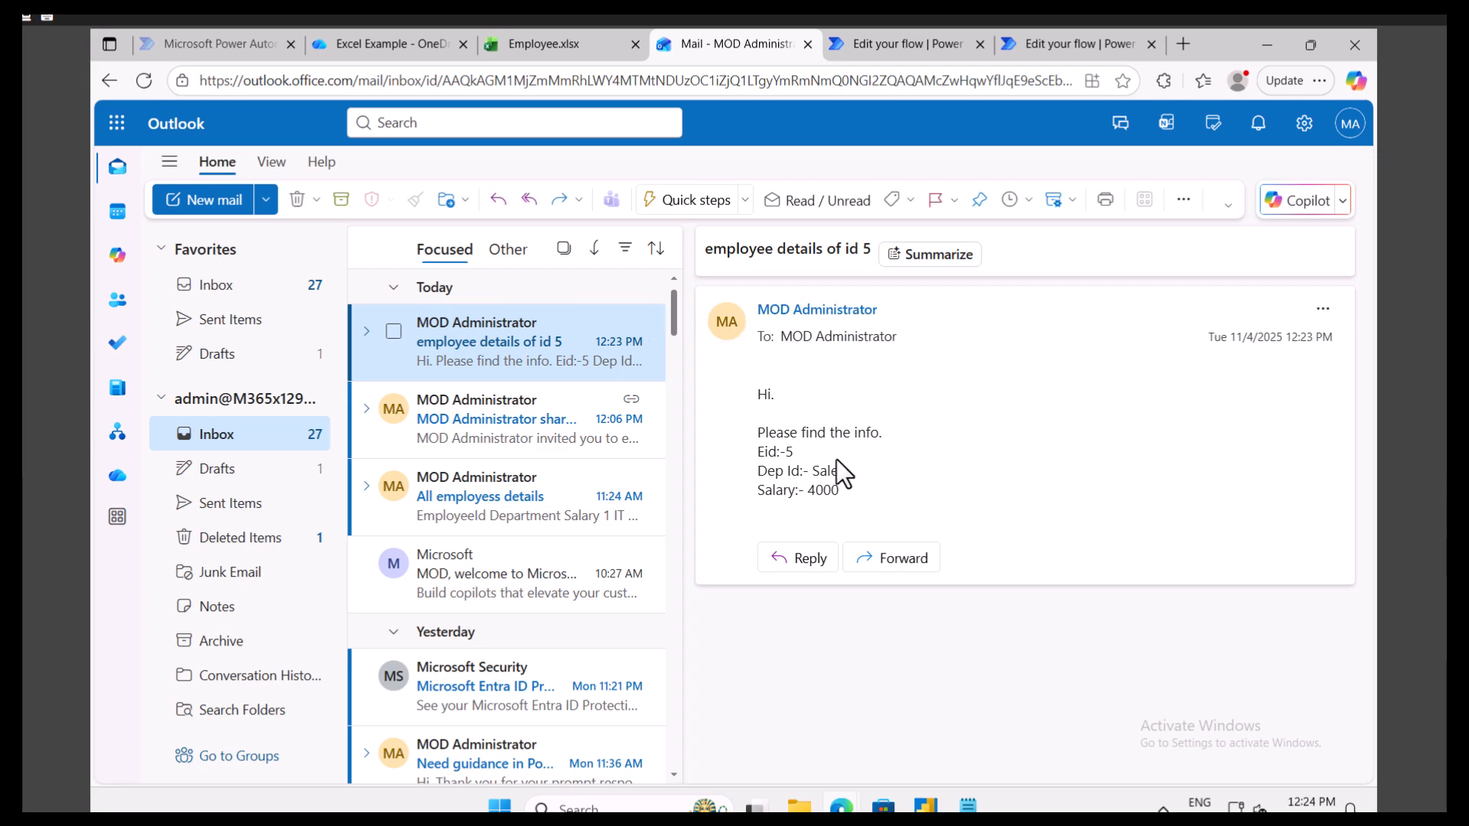
drag(794, 452, 750, 407)
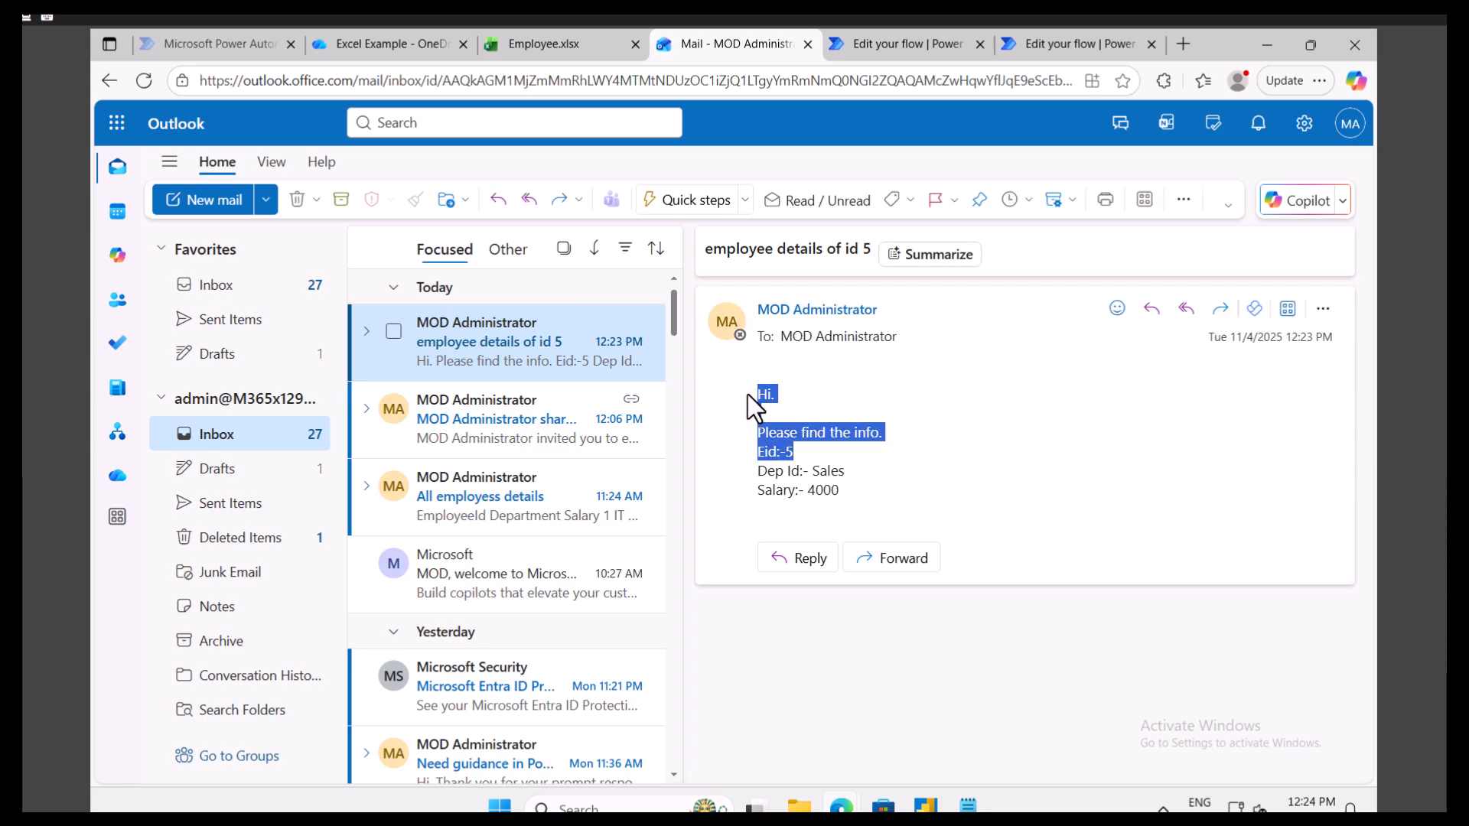
- Return to the Employee.xlsx workbook and open the complete list of Excel flow templates
click(542, 49)
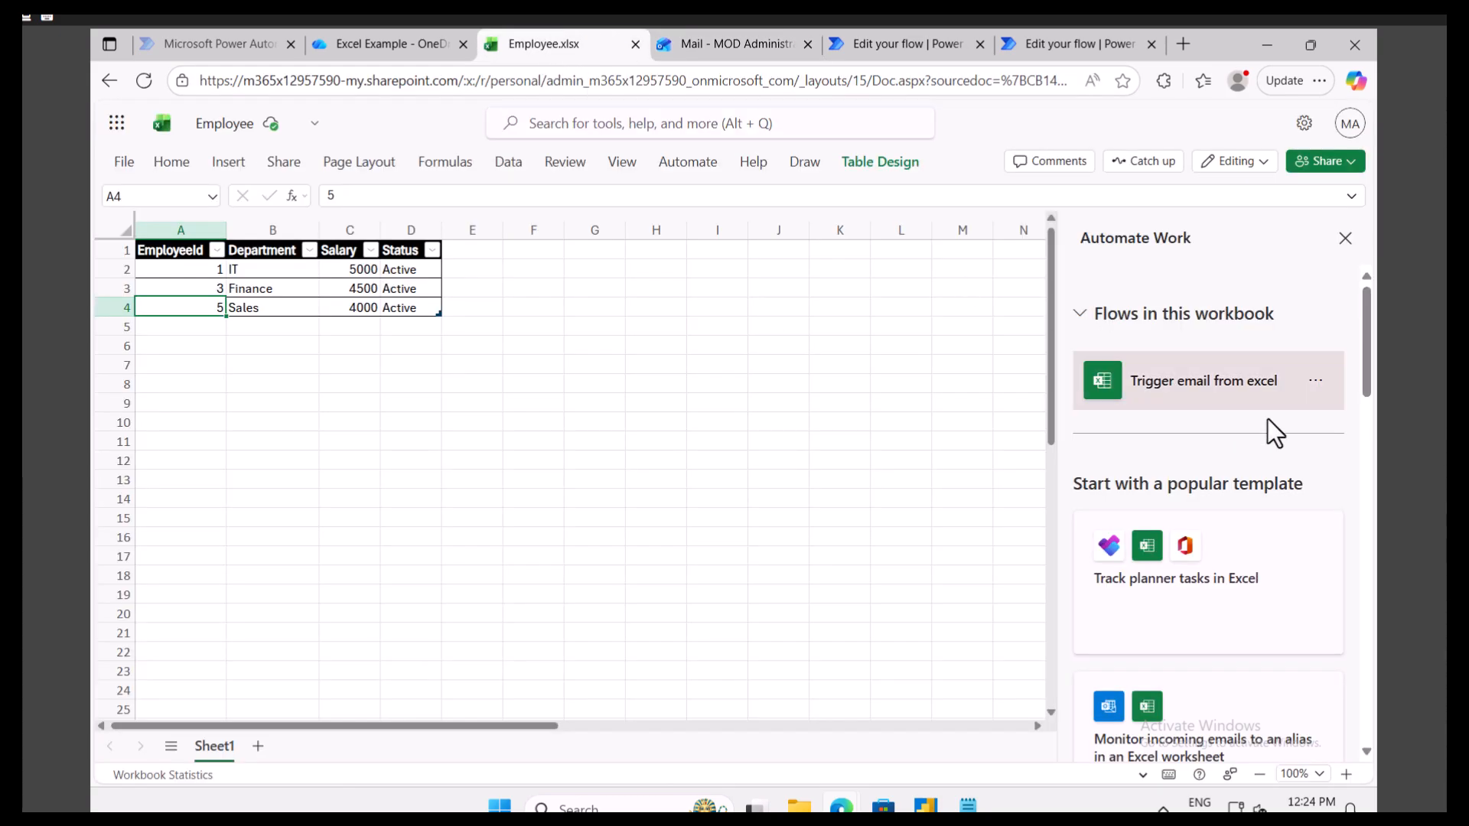
scroll(1239, 536, down, 10)
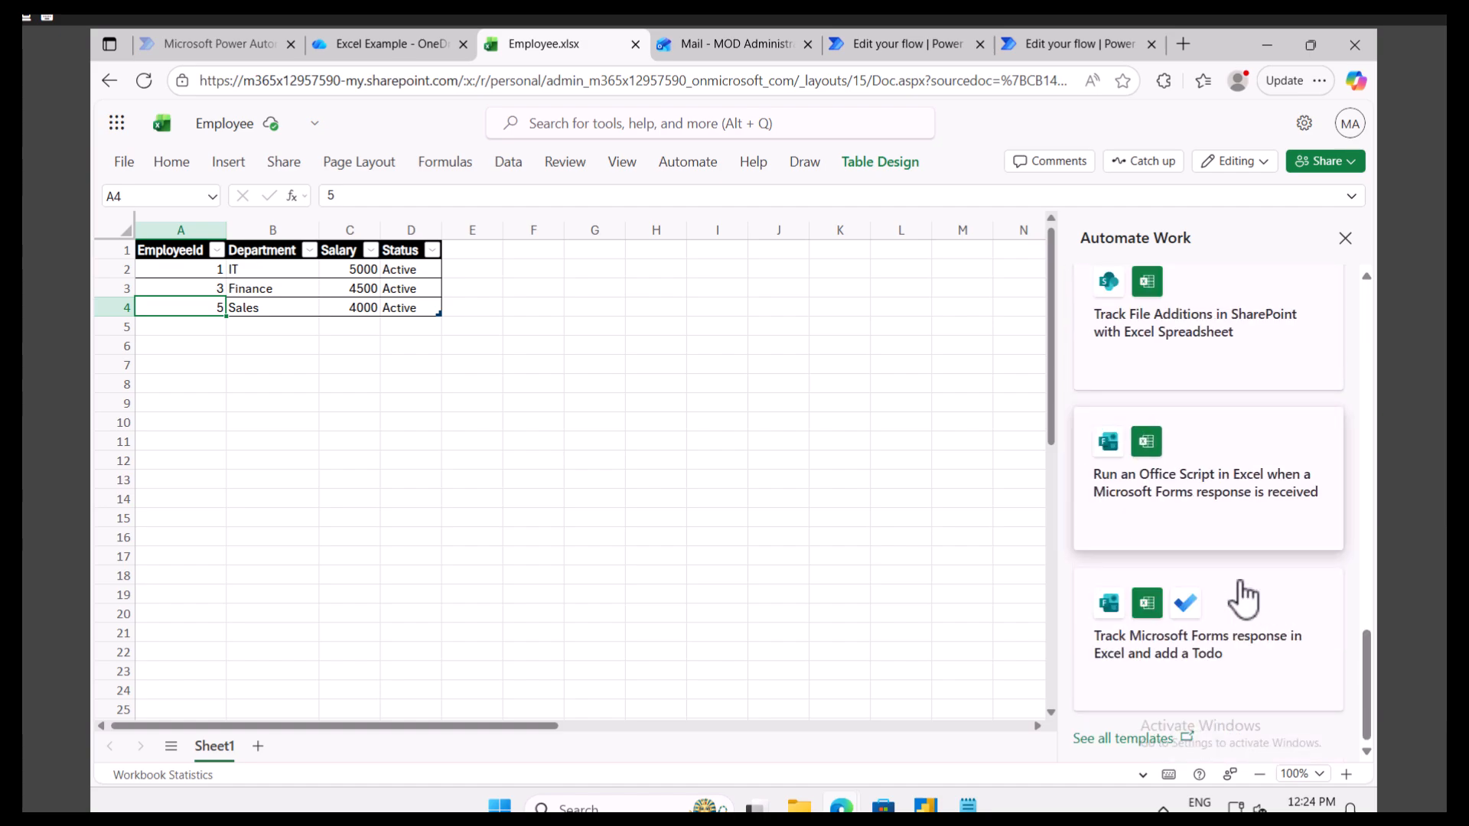
click(1120, 739)
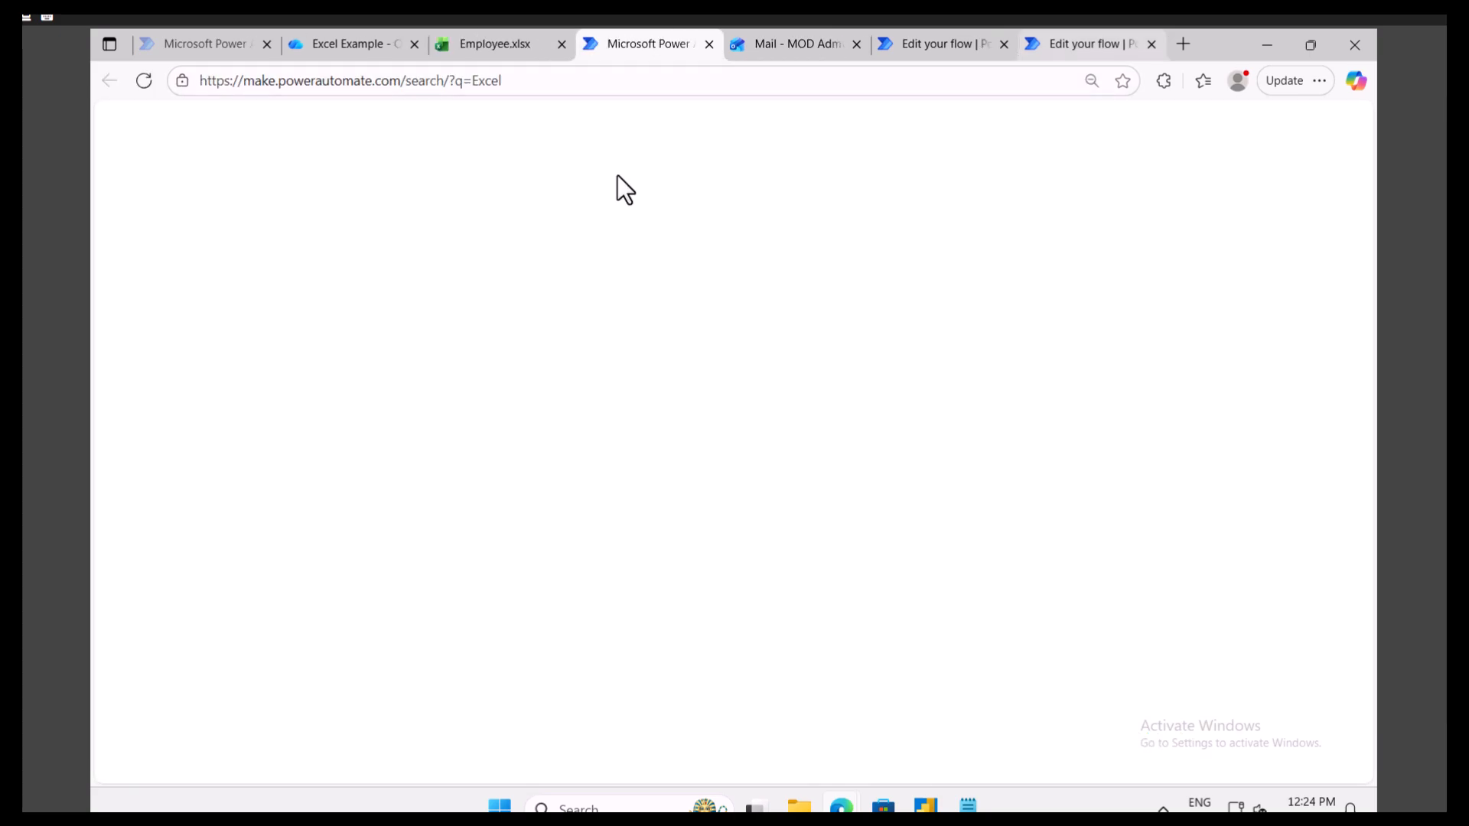
- Review the deprecated selected-row flow, and return to the Trigger email from excel flow in the Employee.xlsx workbook
click(1065, 43)
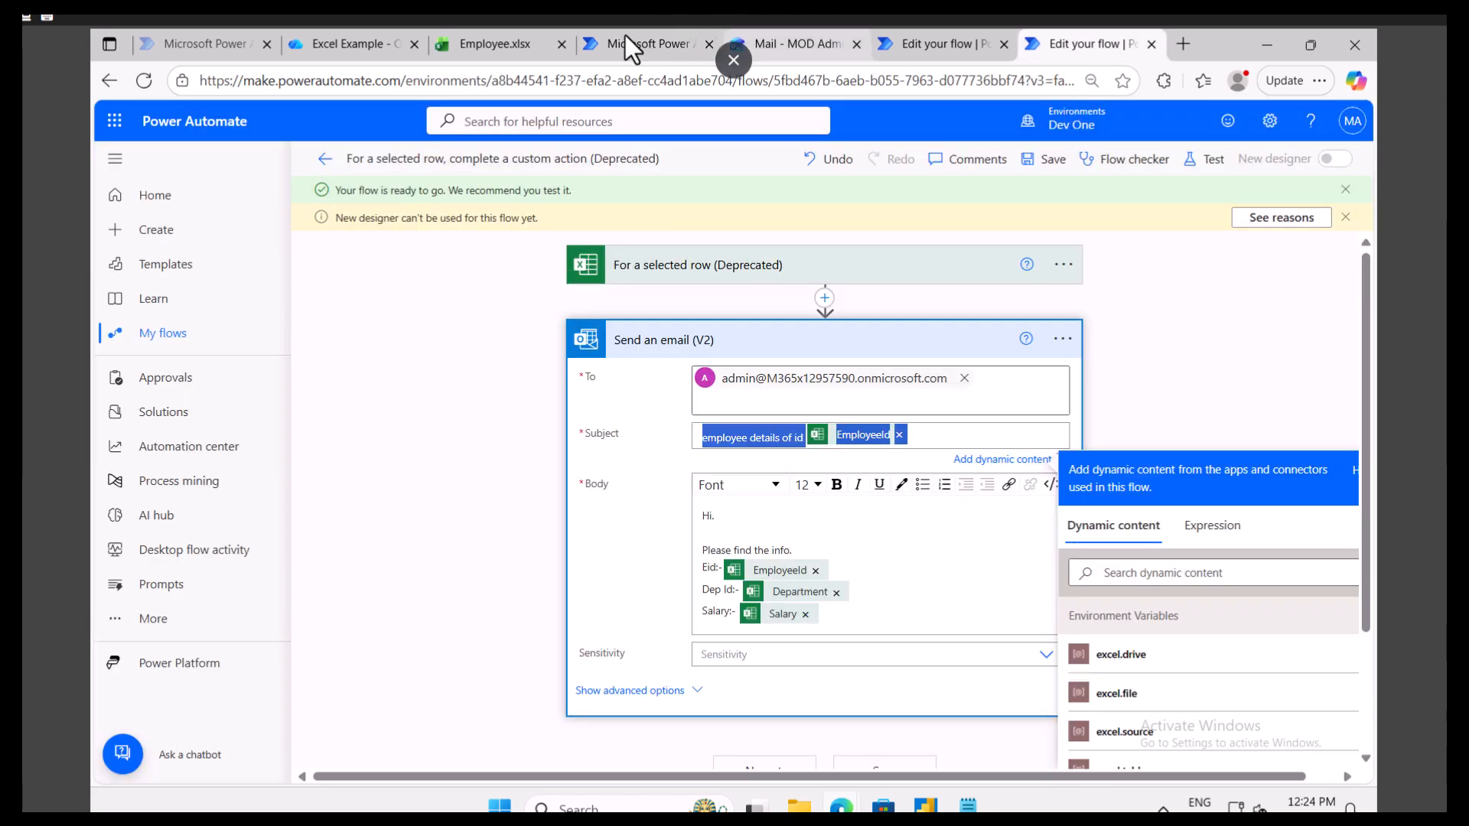
click(495, 44)
scroll(1224, 527, up, 10)
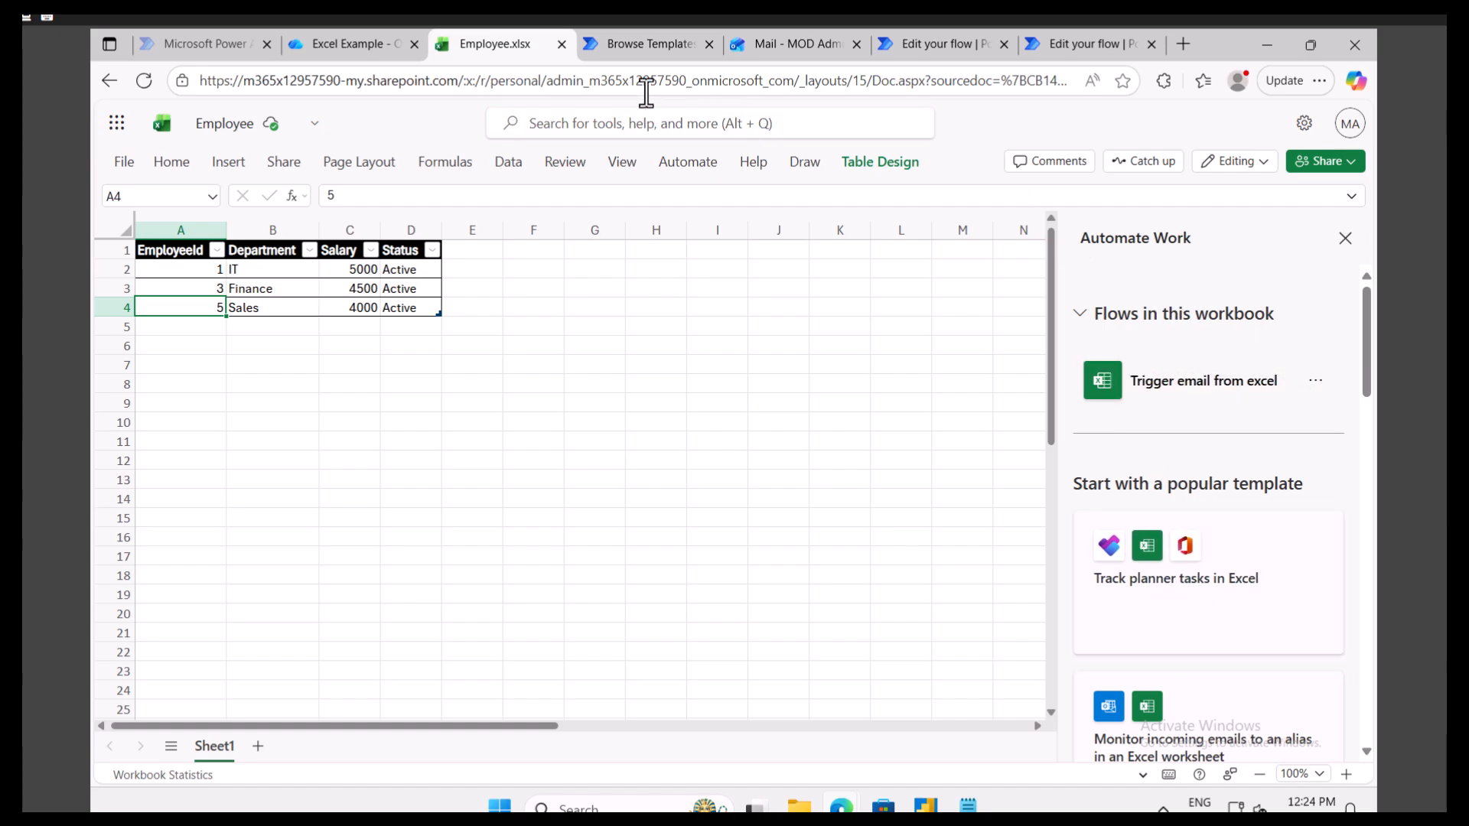
click(1181, 398)
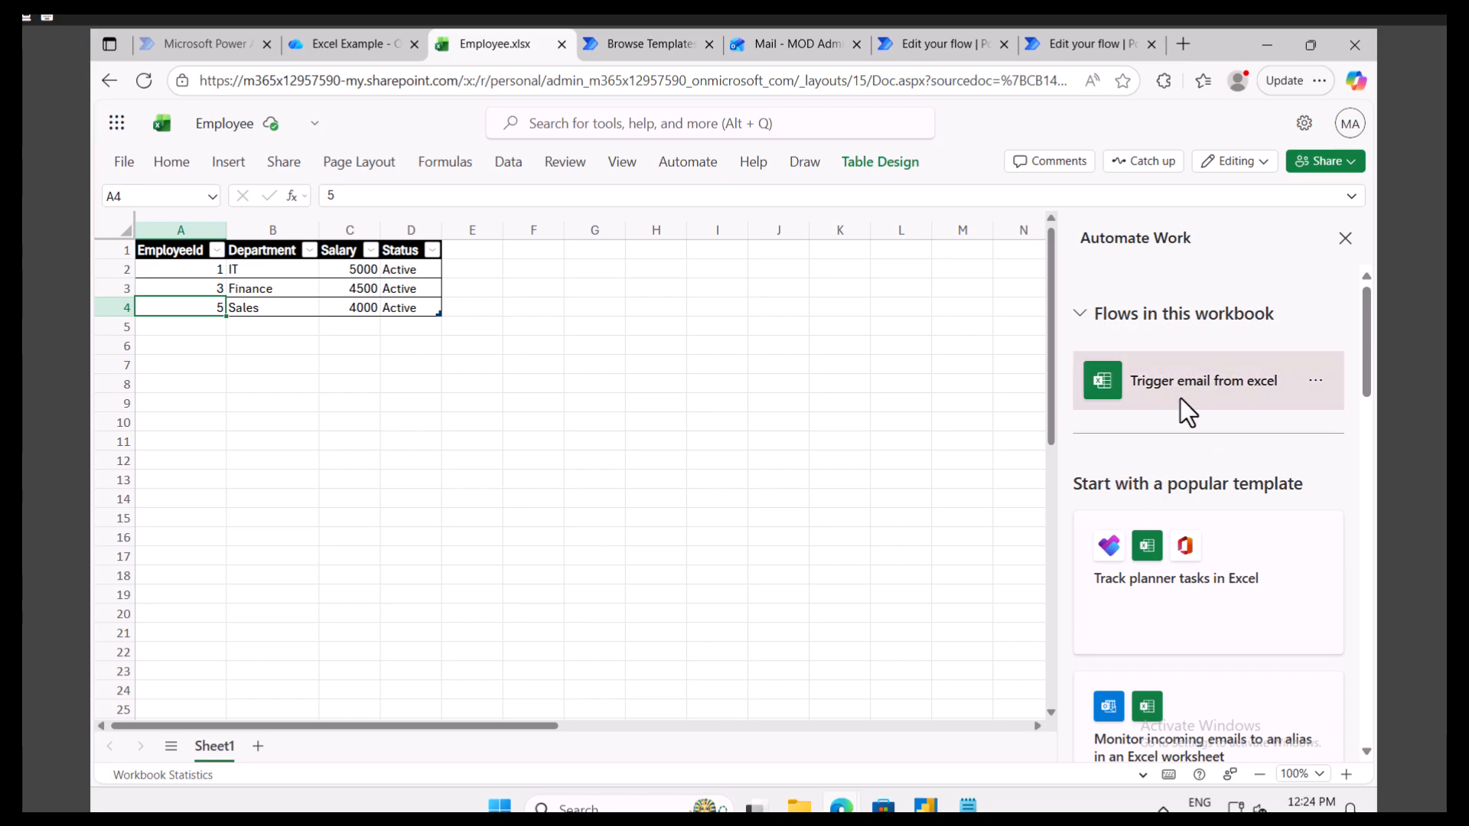